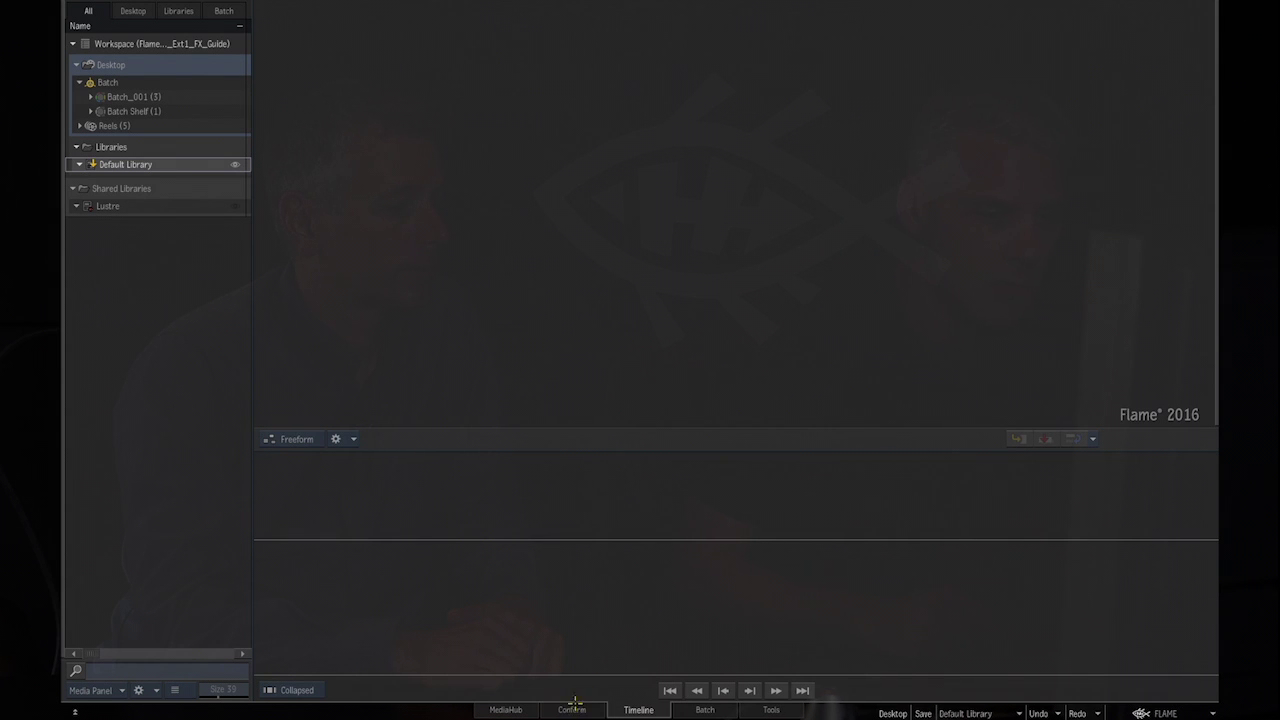
Switch to the Conform view and open the Load New FCP XML/AAF/EDL import browser.
{"action": "left_click", "coordinate": [572, 710]}
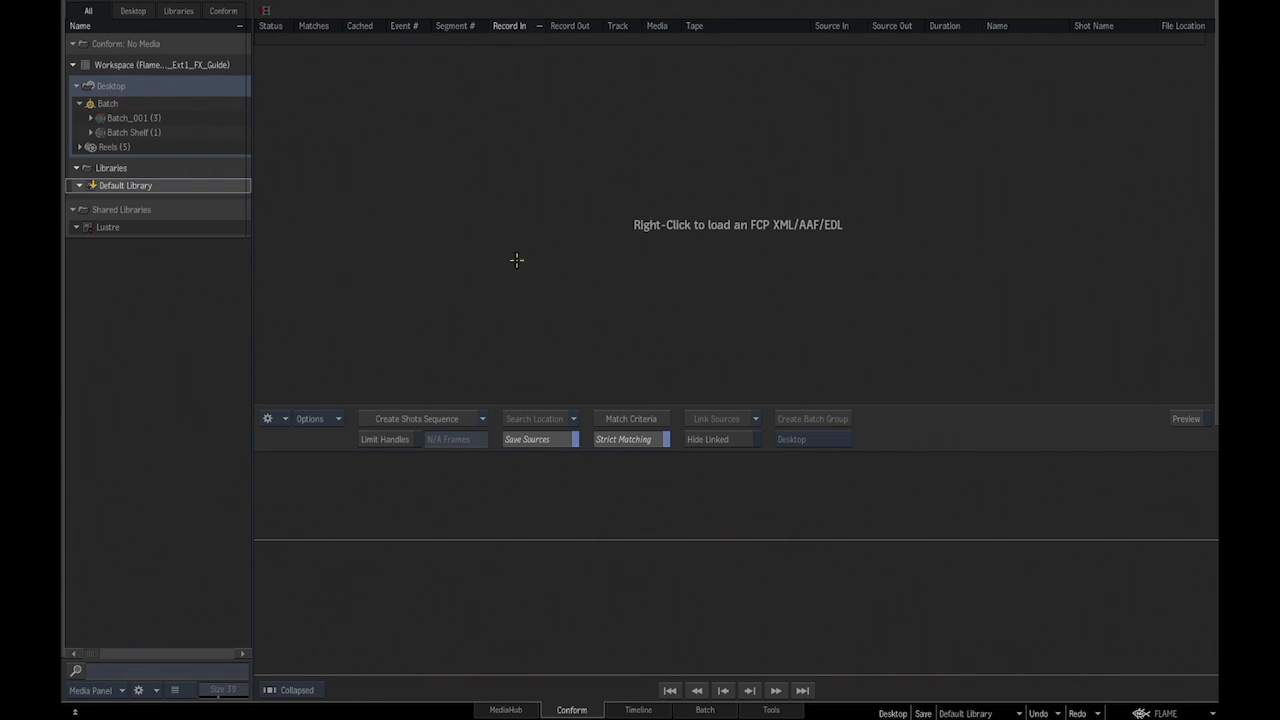
{"action": "right_click", "coordinate": [566, 264]}
{"action": "left_click", "coordinate": [580, 270]}
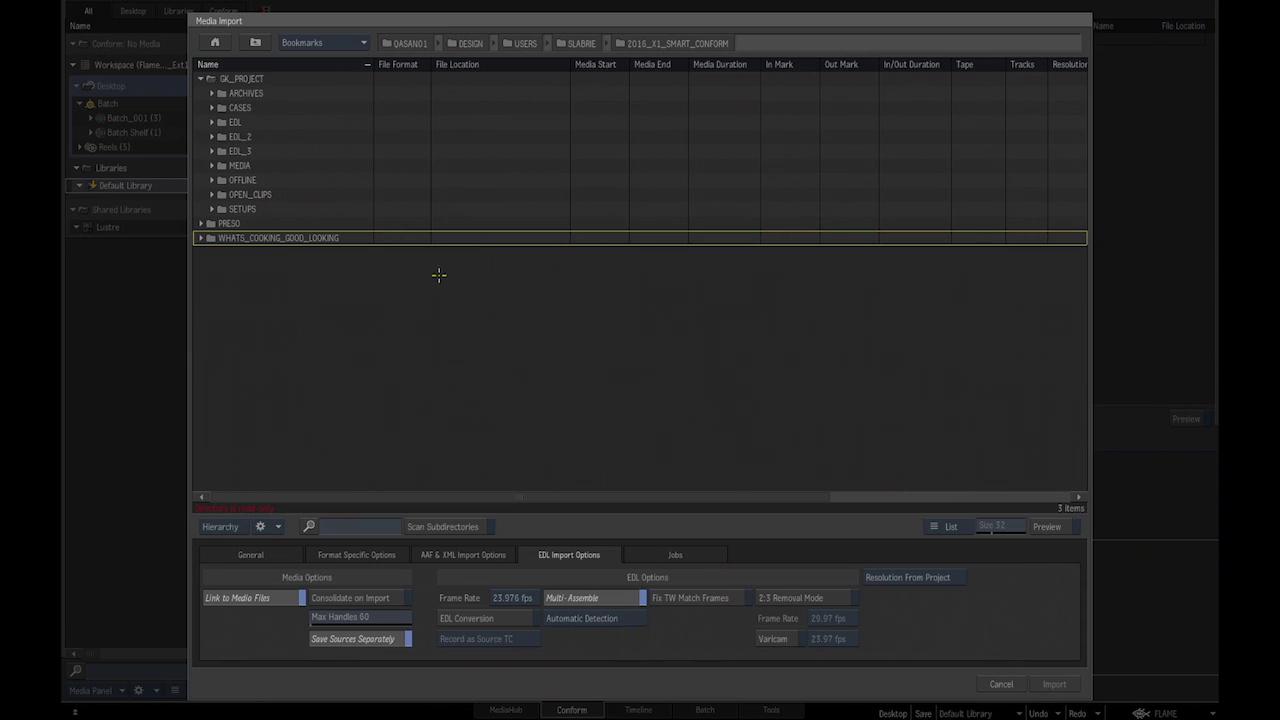
Open the EDL folder and select the EDIT1_15sec, EDIT1_20sec and EDIT1_30sec EDL groups.
{"action": "double_click", "coordinate": [234, 122]}
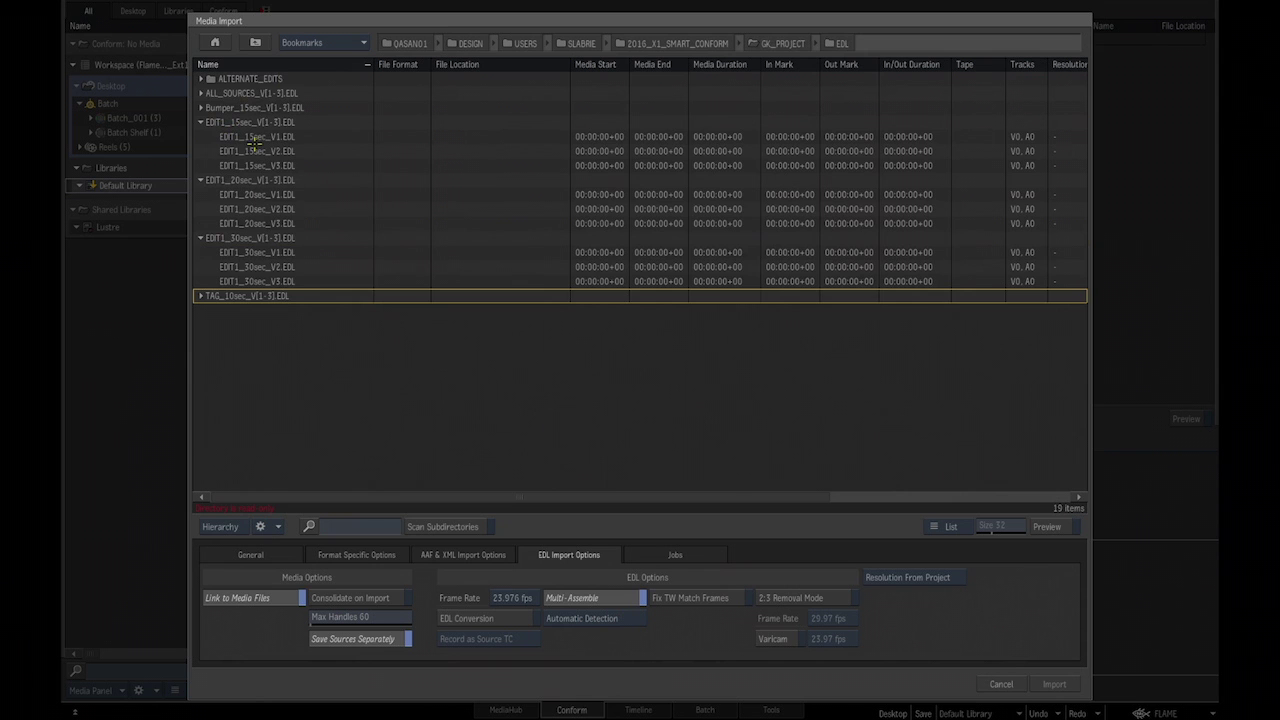
{"action": "left_click", "coordinate": [200, 121]}
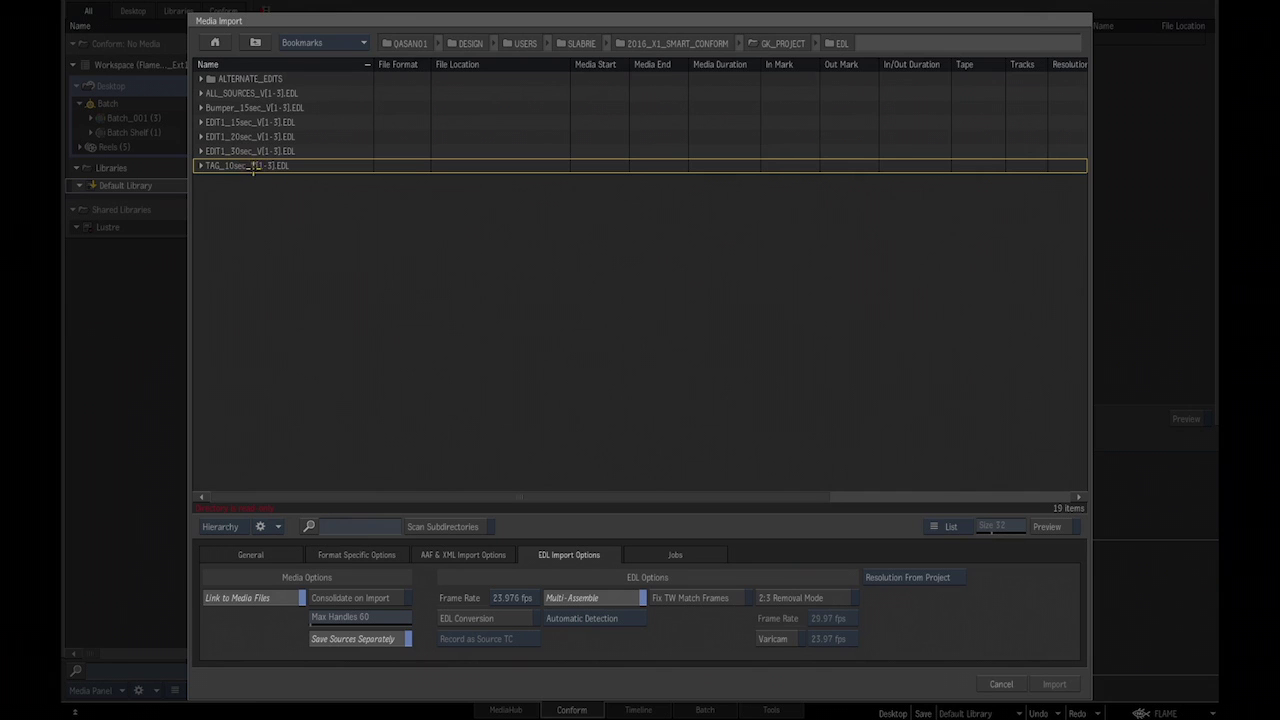
{"action": "left_click", "coordinate": [260, 121]}
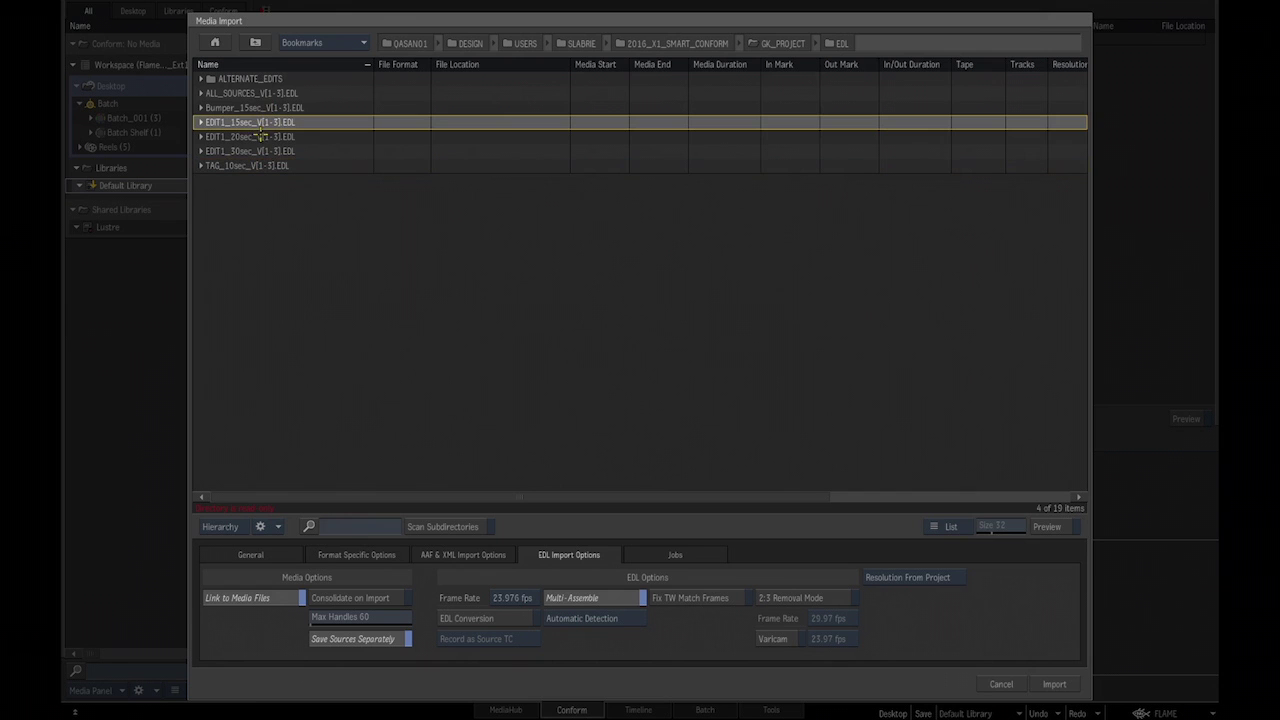
{"action": "left_click", "coordinate": [227, 140], "text": "shift"}
{"action": "left_click", "coordinate": [227, 150], "text": "shift"}
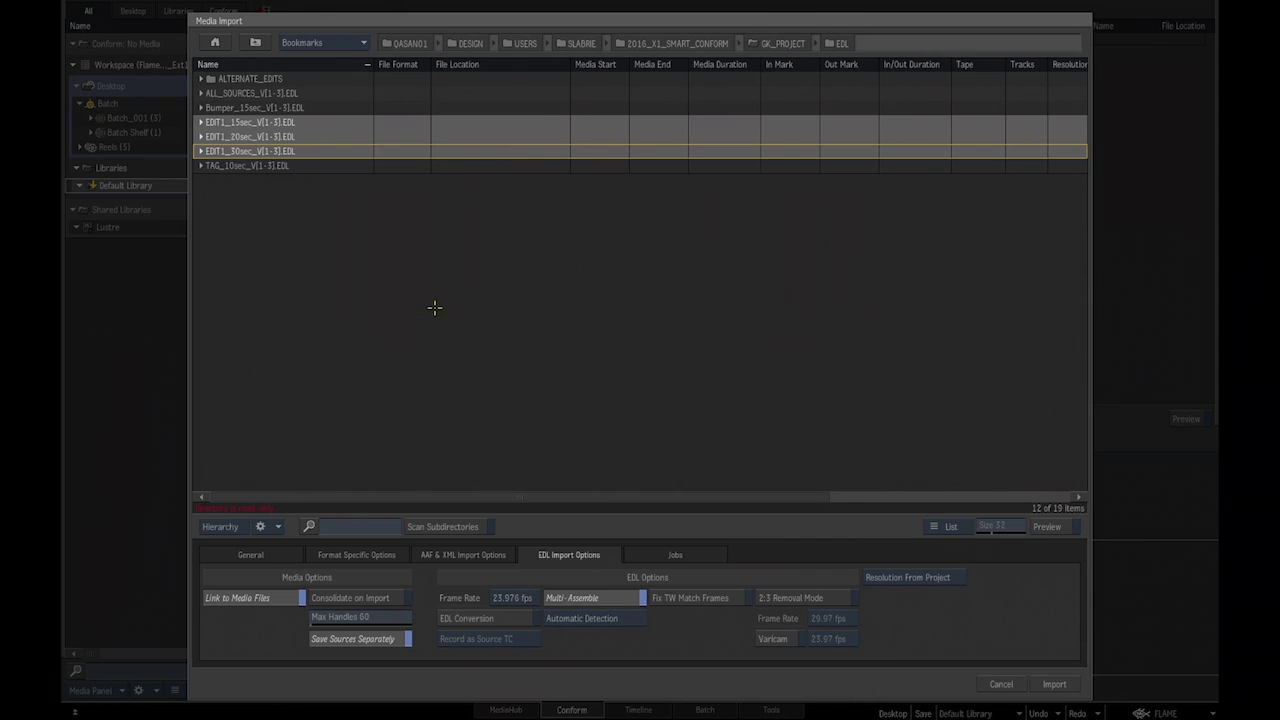
Set EDL grouping to Custom Grouping and reselect the three EDIT1 groups.
{"action": "left_click", "coordinate": [604, 618]}
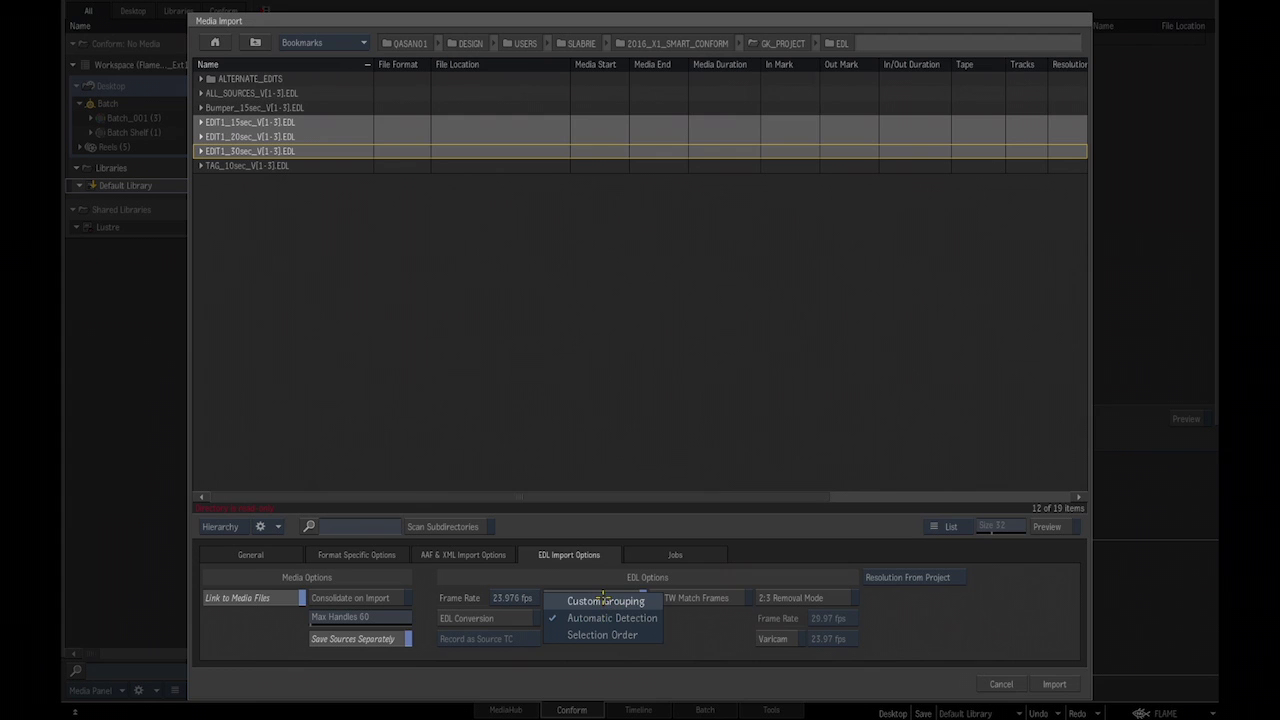
{"action": "left_click", "coordinate": [604, 600]}
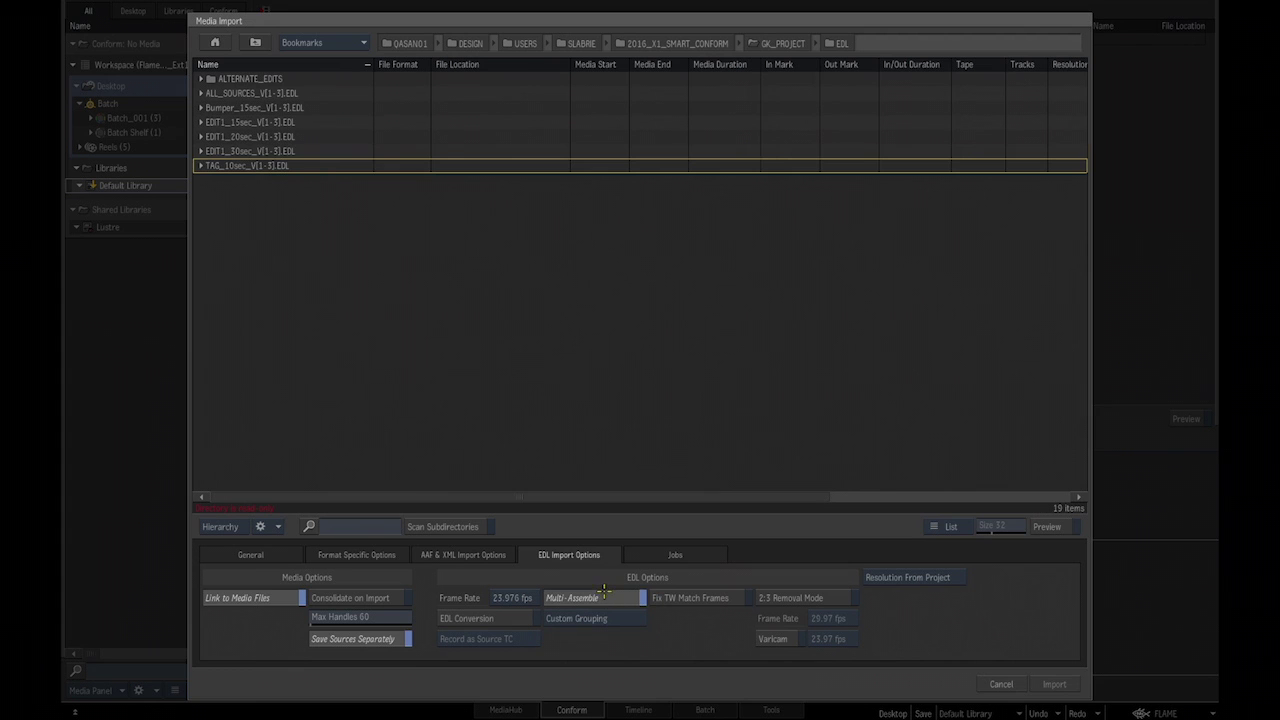
{"action": "left_click", "coordinate": [236, 122]}
{"action": "left_click", "coordinate": [238, 151], "text": "shift"}
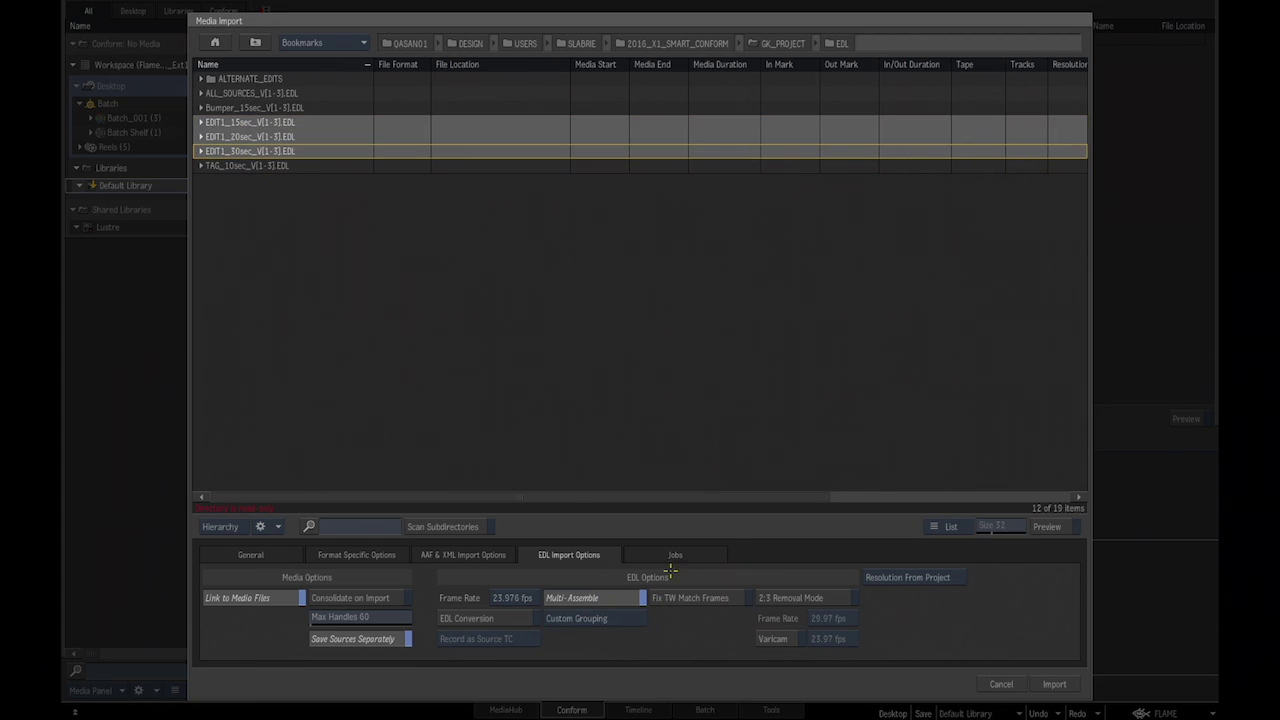
Abandon the Custom Grouping import and set EDL grouping back to Automatic Detection.
{"action": "left_click", "coordinate": [1054, 684]}
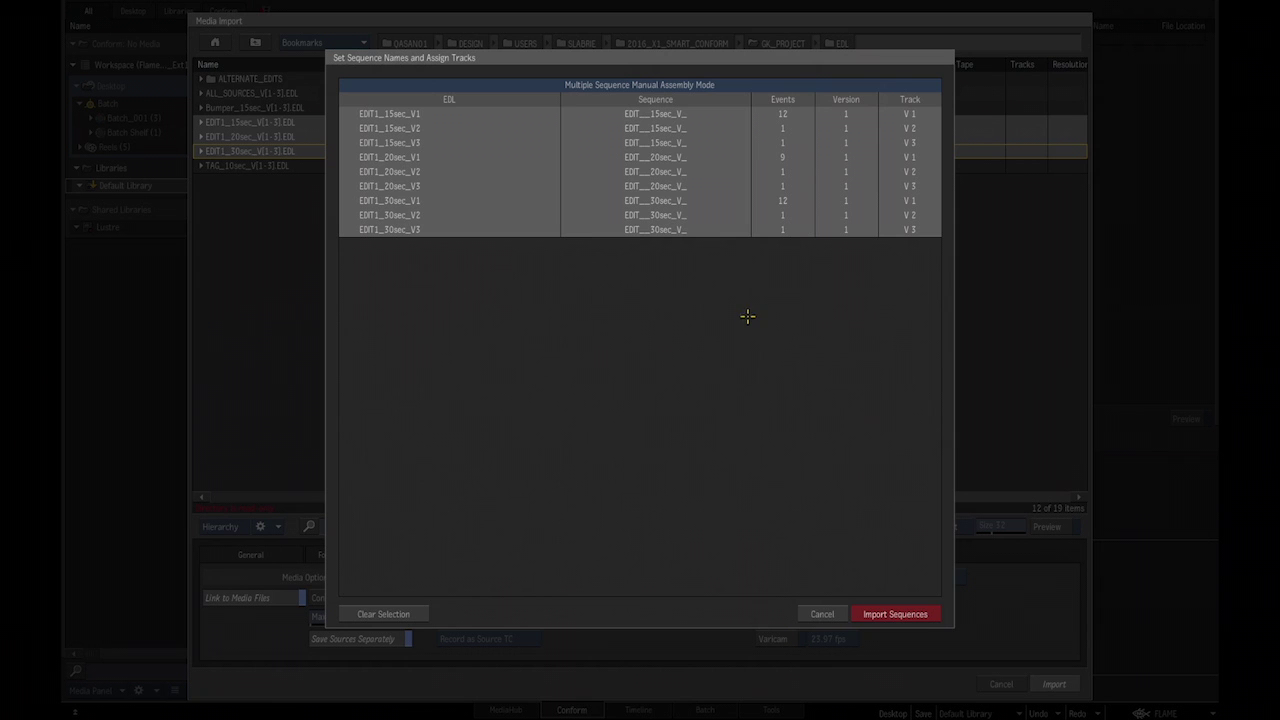
{"action": "left_click", "coordinate": [812, 612]}
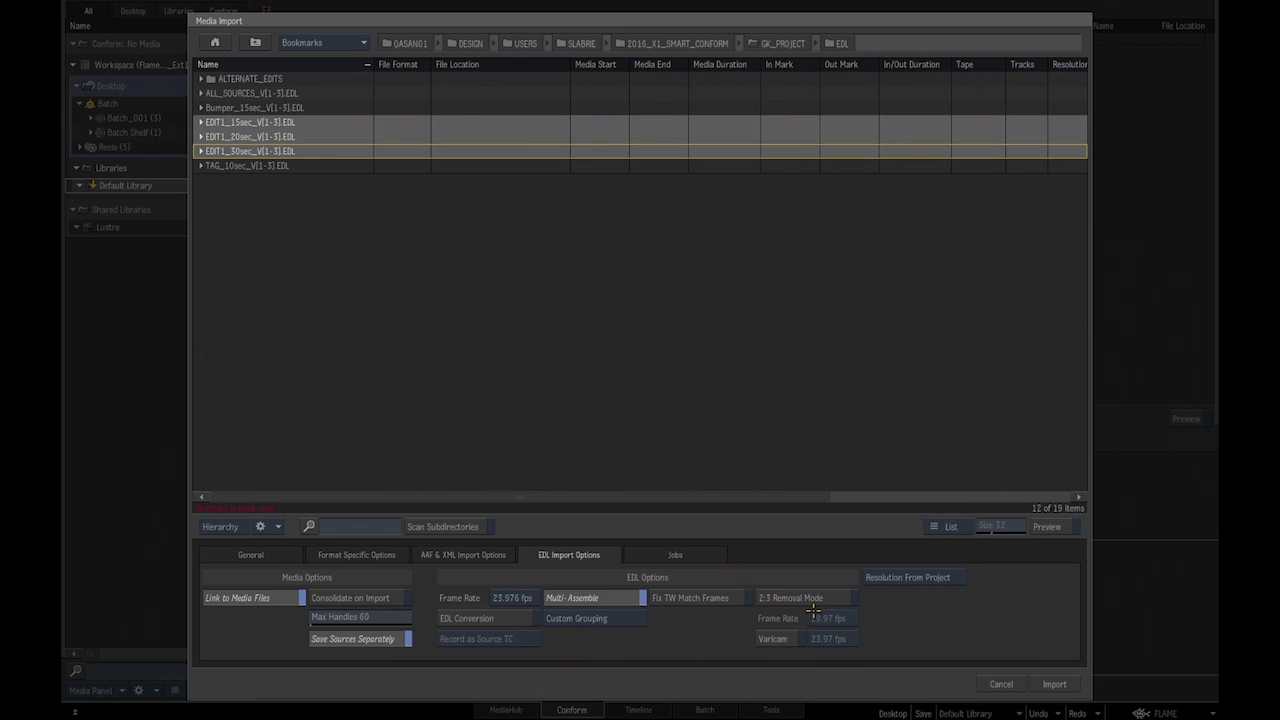
{"action": "left_click", "coordinate": [588, 618]}
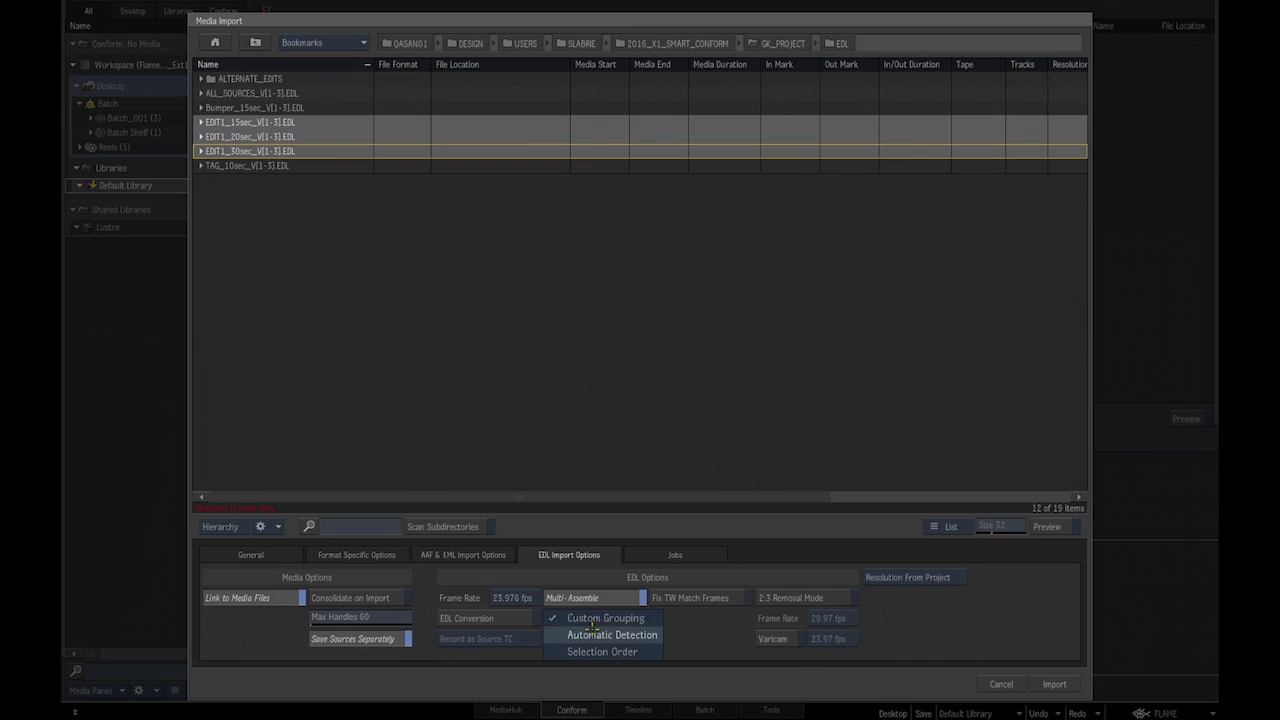
{"action": "left_click", "coordinate": [592, 632]}
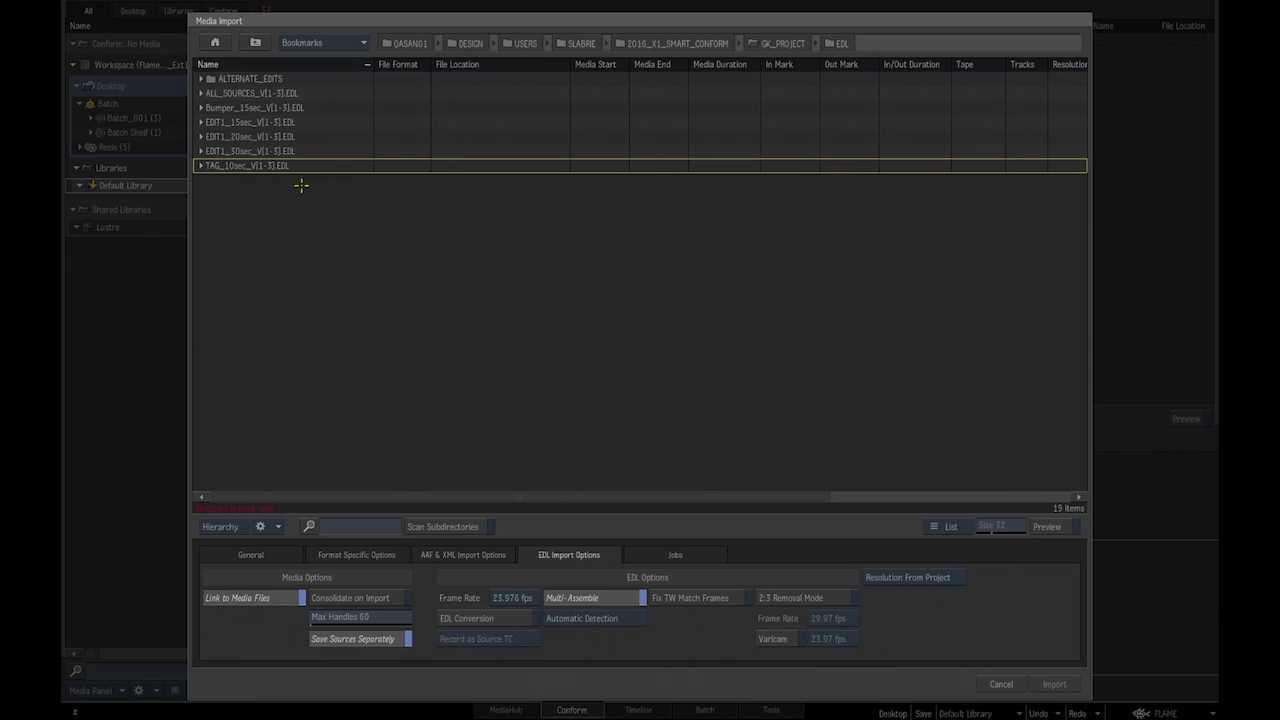
Reselect the EDIT1 15, 20 and 30 second EDLs and import them into Conform.
{"action": "left_click", "coordinate": [262, 122]}
{"action": "left_click_drag", "start_coordinate": [262, 136], "coordinate": [262, 151]}
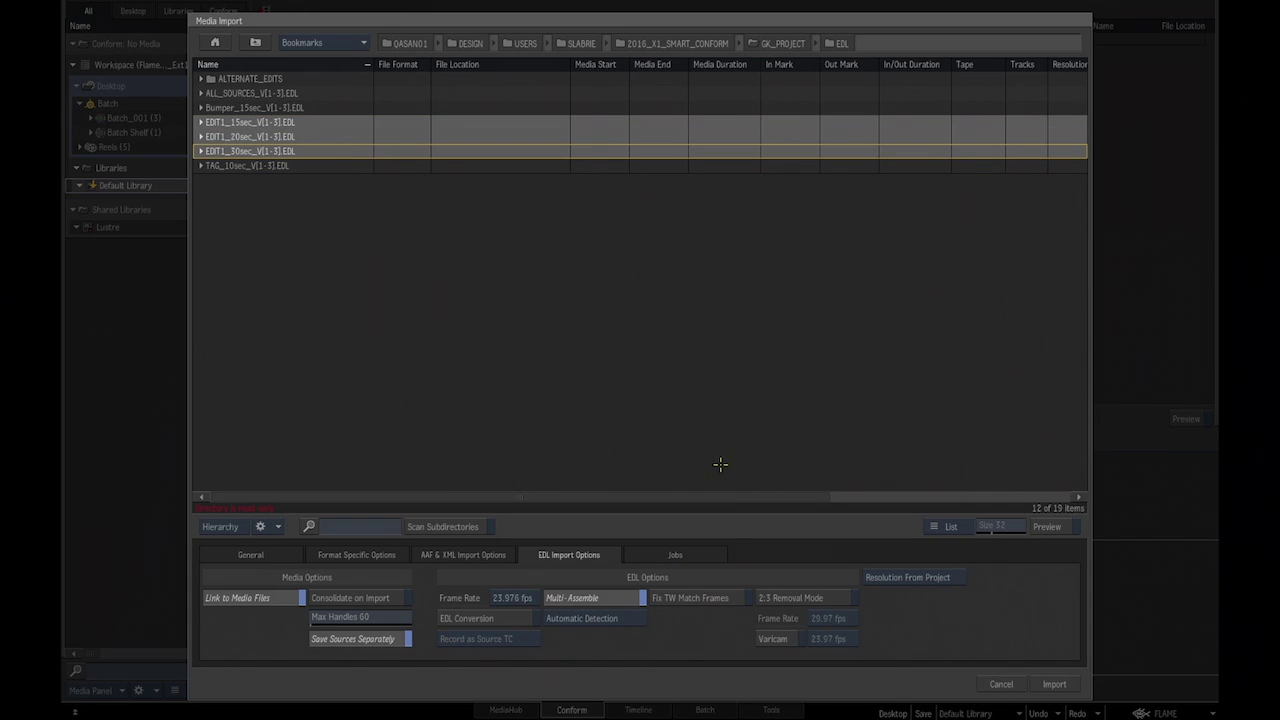
{"action": "left_click", "coordinate": [1054, 684]}
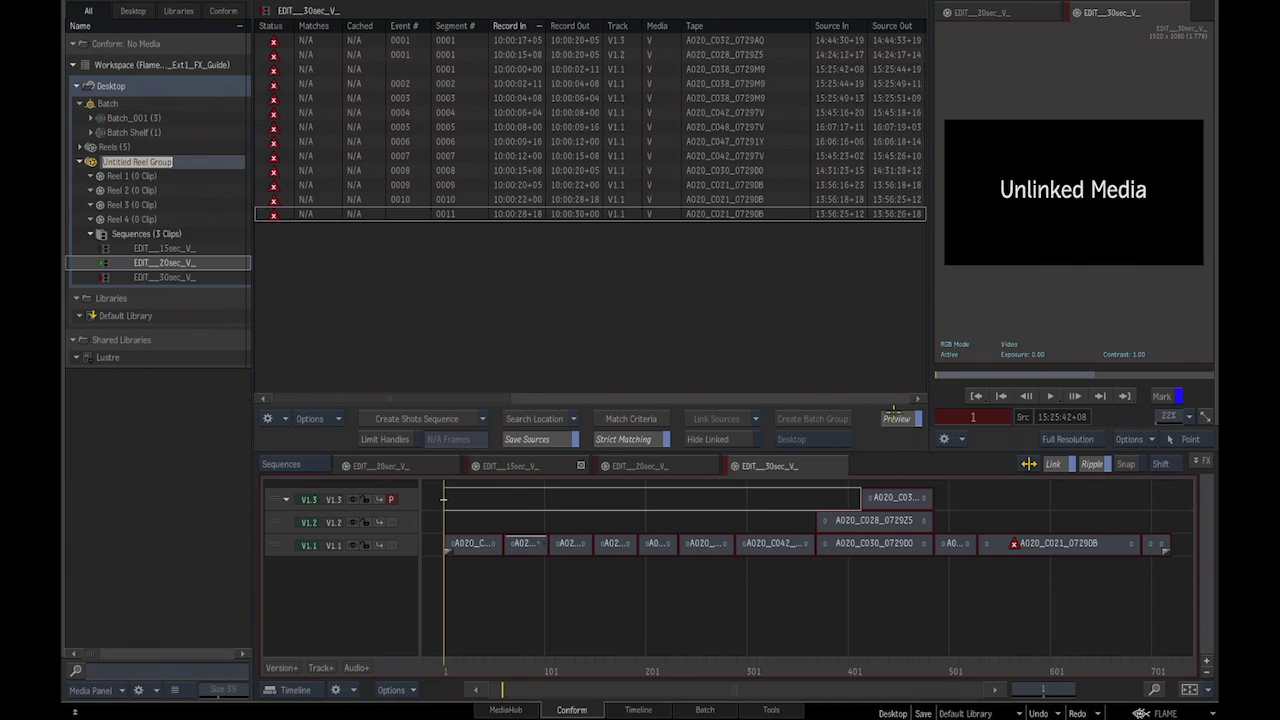
Display the EDIT__15sec_V_ sequence's events in the conform list.
{"action": "left_click", "coordinate": [555, 472]}
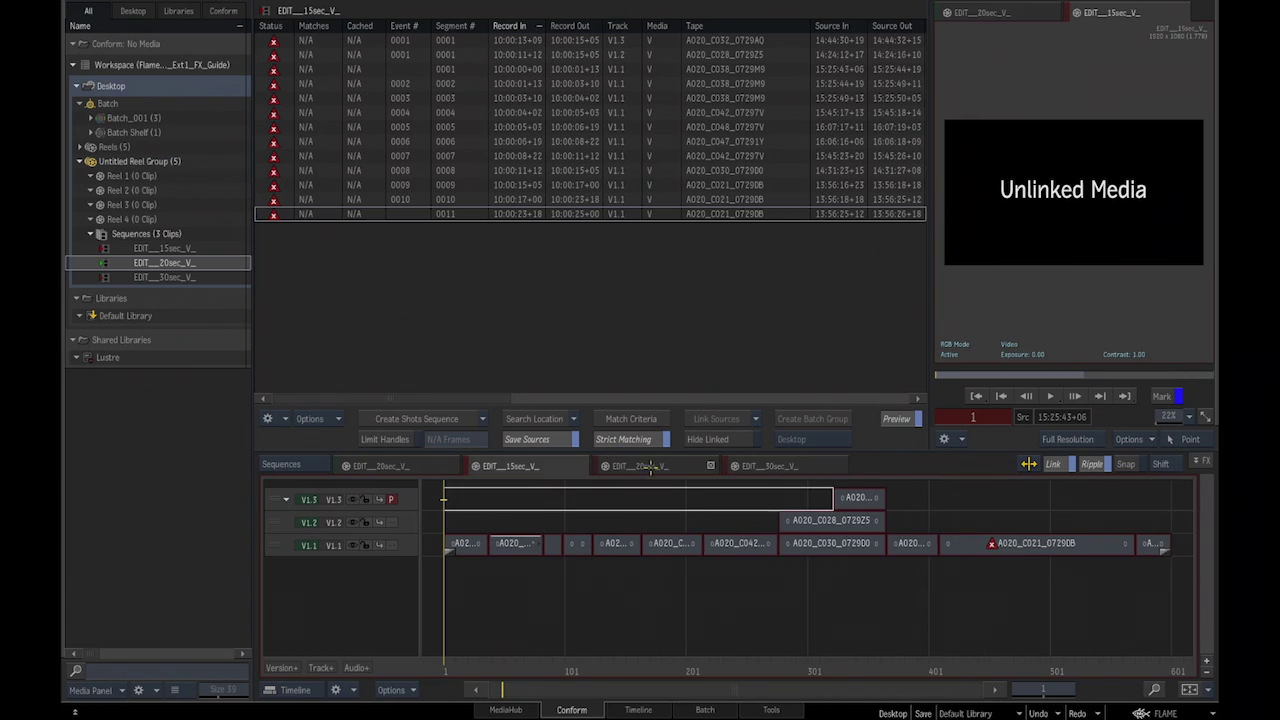
{"action": "left_click", "coordinate": [760, 466]}
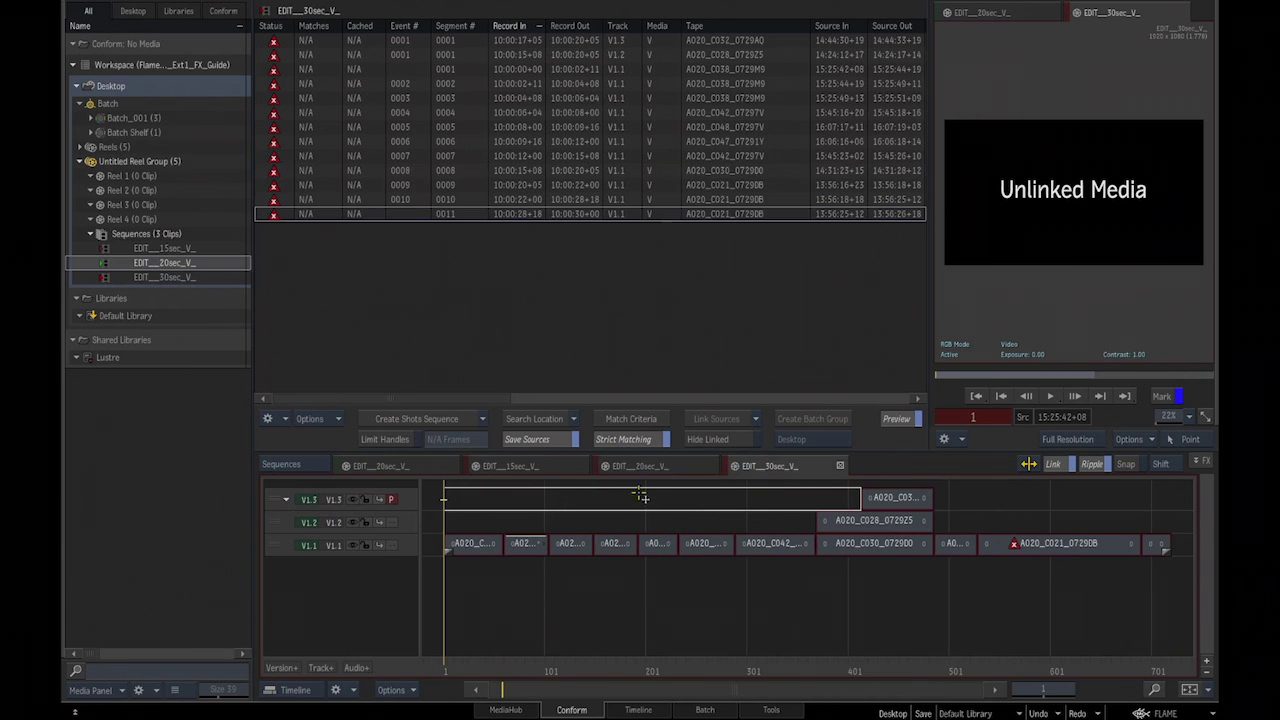
{"action": "left_click", "coordinate": [652, 468]}
{"action": "left_click", "coordinate": [768, 466]}
{"action": "left_click", "coordinate": [504, 662]}
{"action": "left_click_drag", "start_coordinate": [506, 660], "coordinate": [690, 545]}
{"action": "left_click", "coordinate": [668, 464]}
{"action": "left_click", "coordinate": [756, 466]}
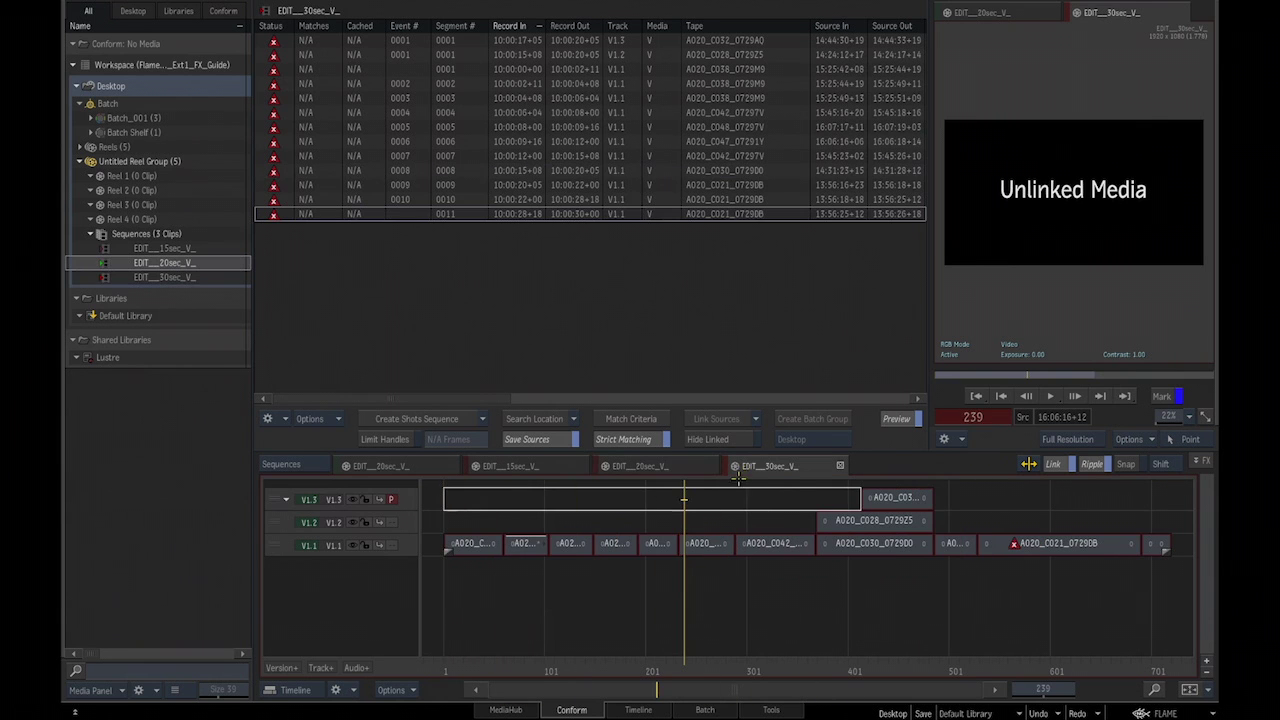
{"action": "left_click_drag", "start_coordinate": [686, 660], "coordinate": [877, 630]}
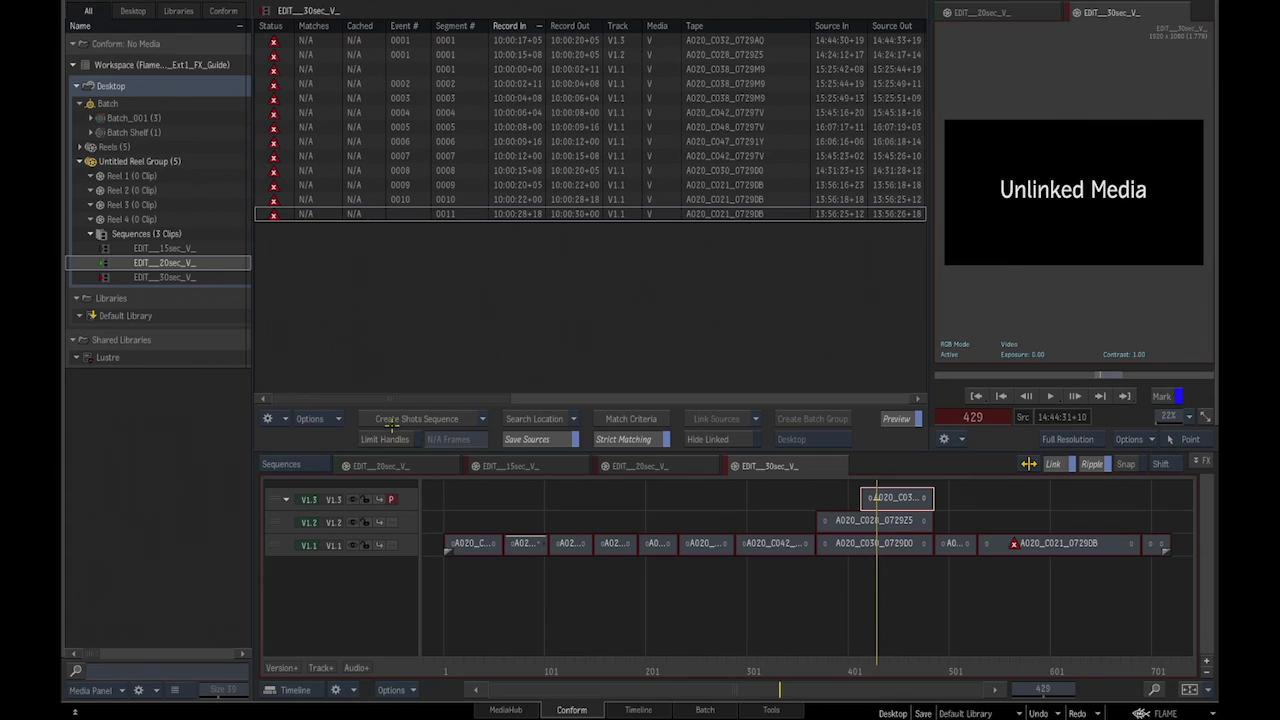
{"action": "left_click", "coordinate": [482, 419]}
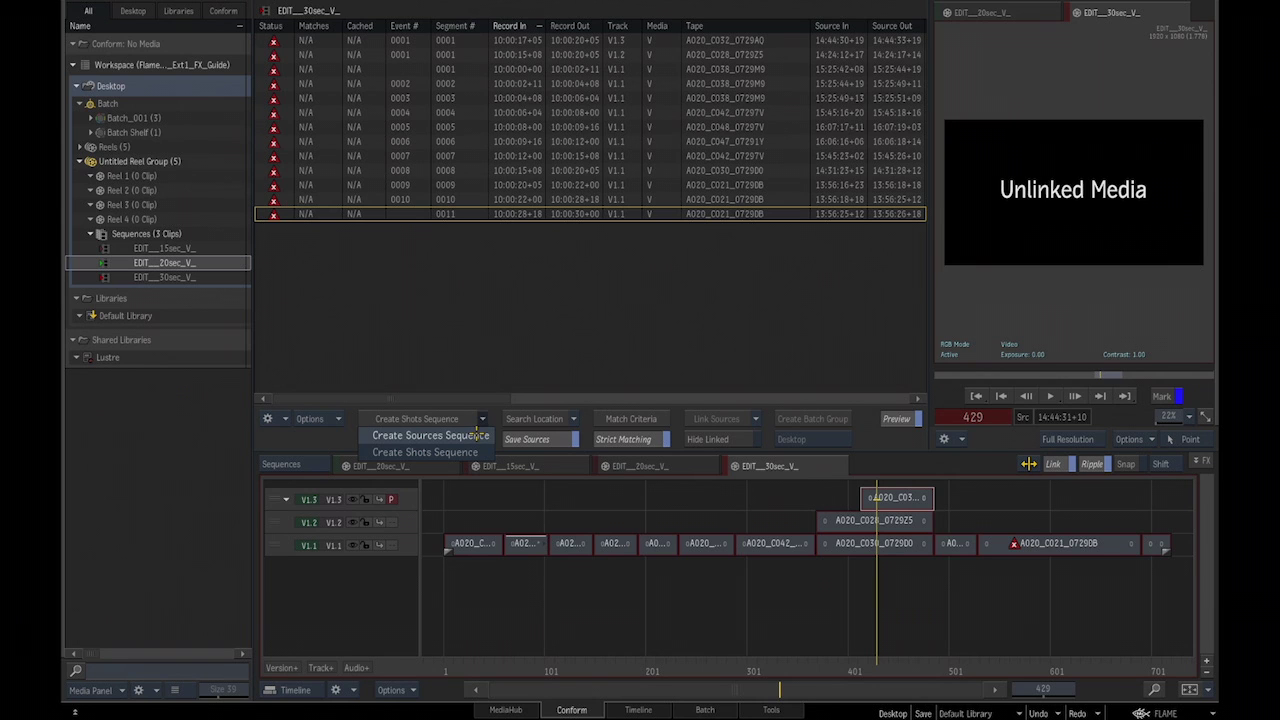
Create a Sources Sequence of all source clips and scrub it, returning to frame 192.
{"action": "left_click", "coordinate": [476, 436]}
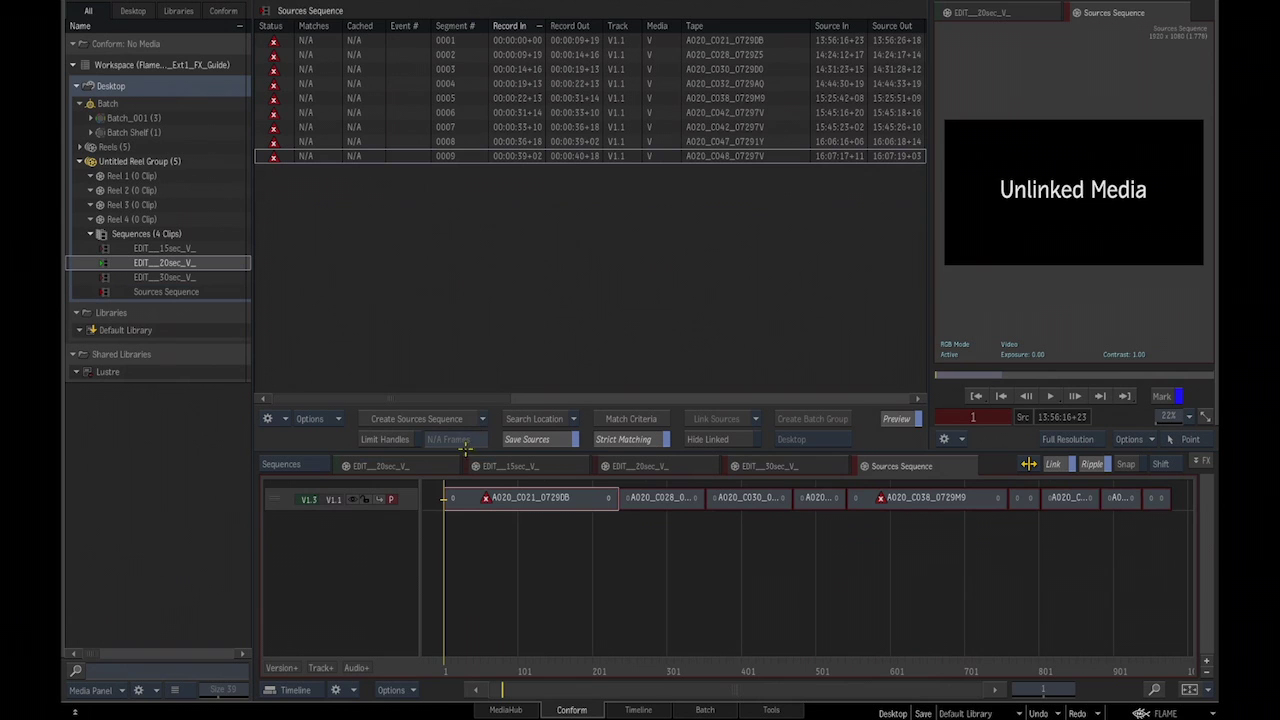
{"action": "left_click_drag", "start_coordinate": [472, 653], "coordinate": [781, 585]}
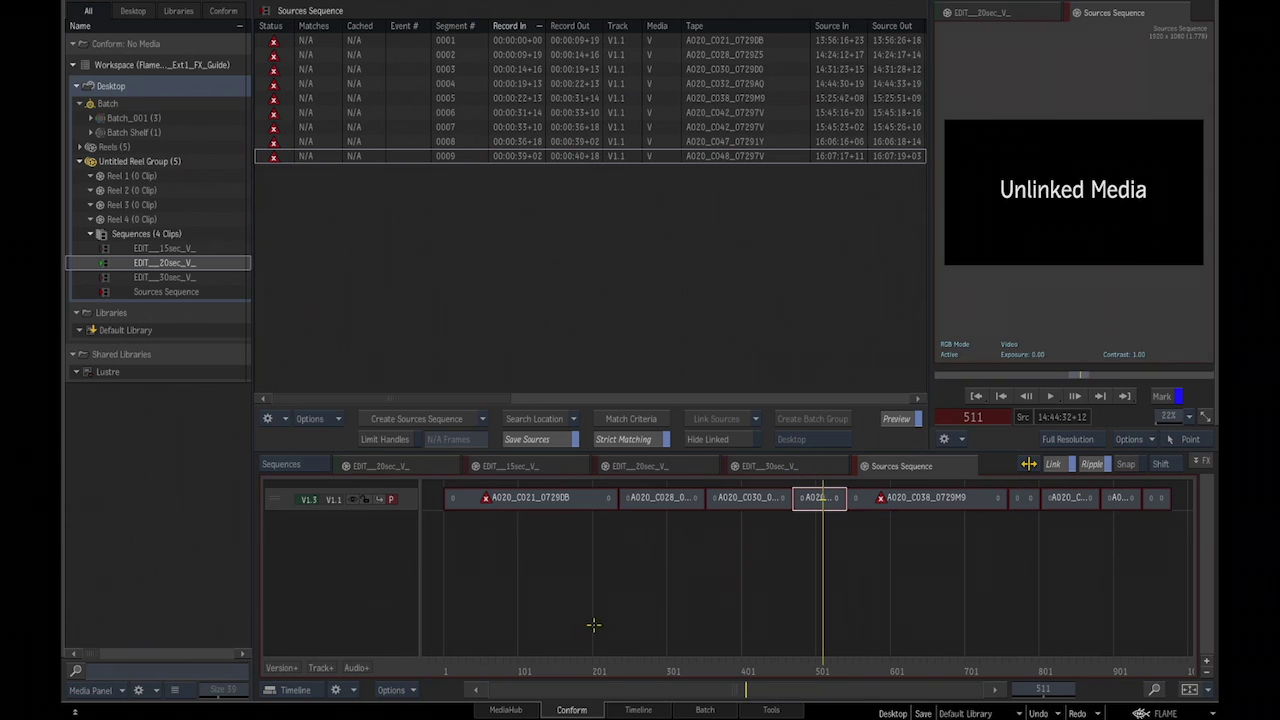
{"action": "left_click_drag", "start_coordinate": [540, 666], "coordinate": [586, 663]}
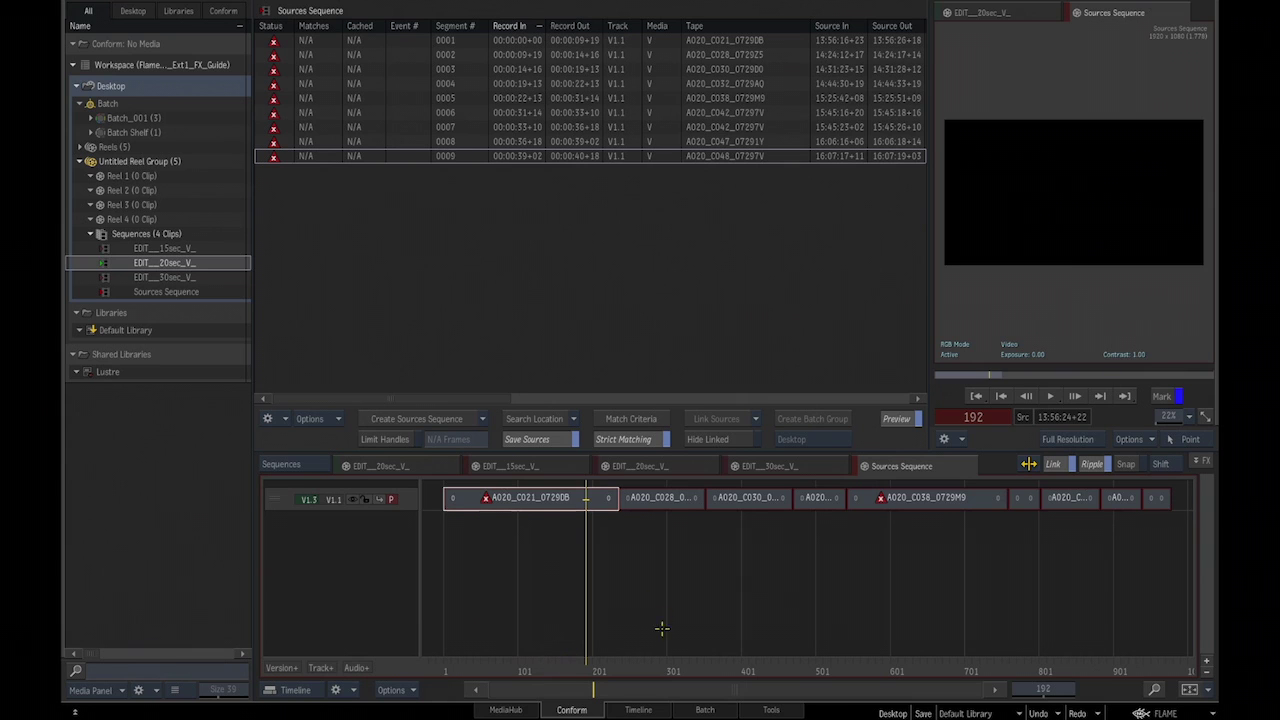
Rename source 0001's tape to A020_C021_0729DB_TEST and check it in EDIT__15sec_V_.
{"action": "left_click", "coordinate": [558, 507]}
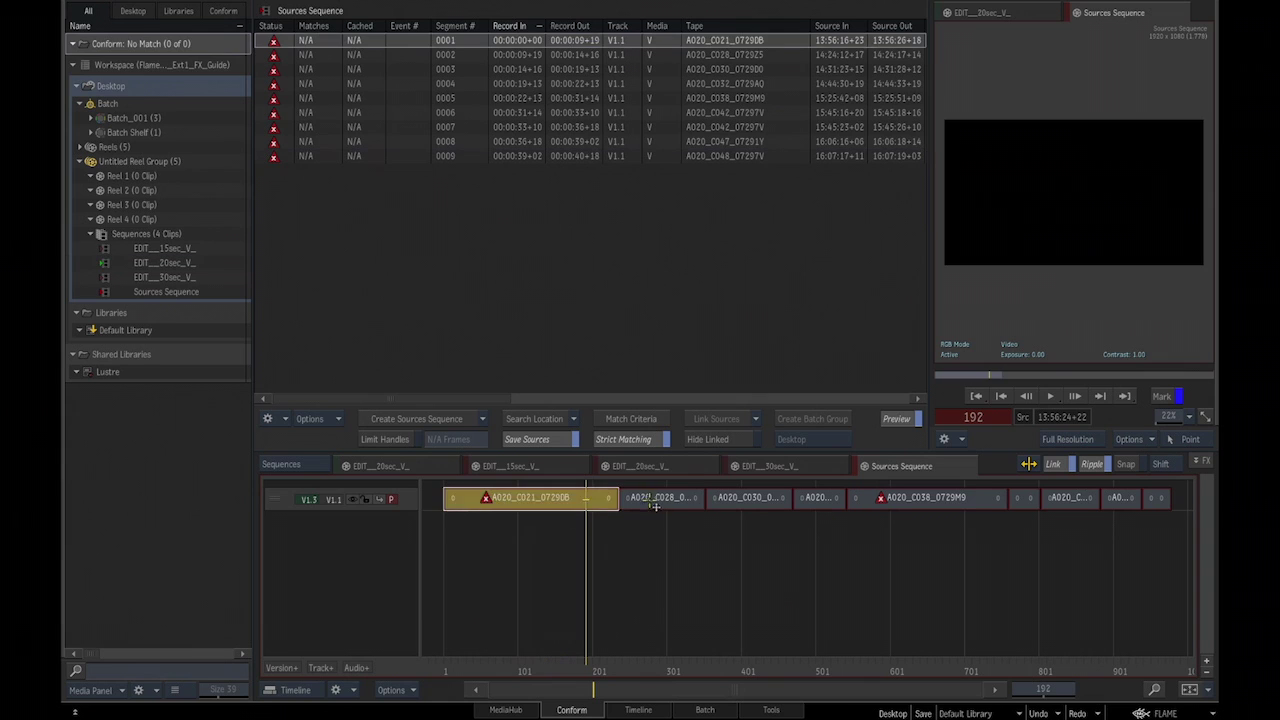
{"action": "left_click", "coordinate": [690, 507]}
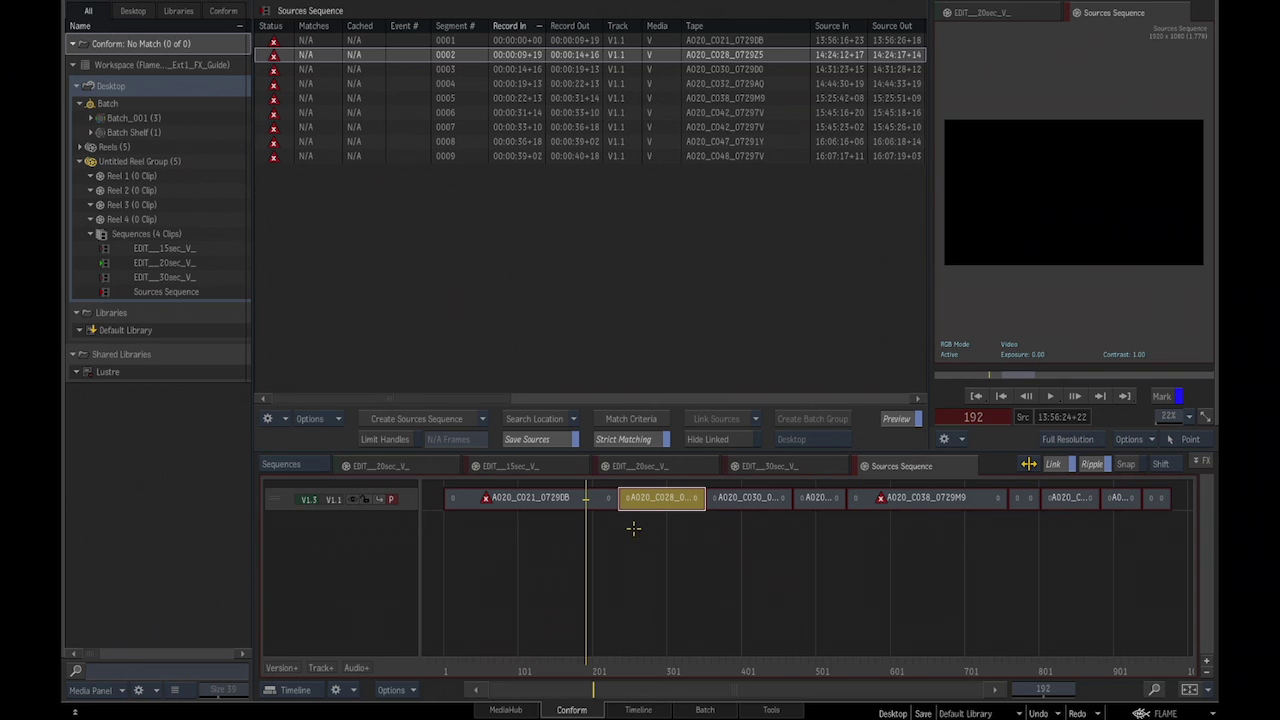
{"action": "left_click_drag", "start_coordinate": [503, 400], "coordinate": [570, 392]}
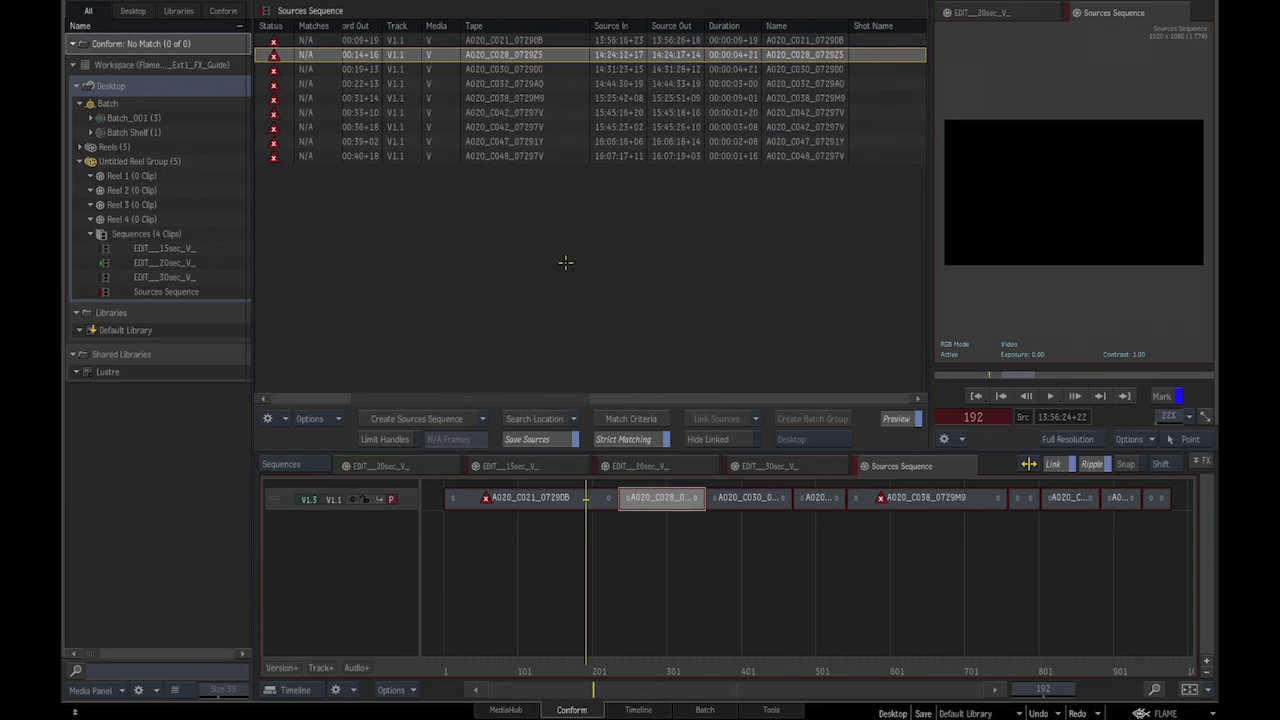
{"action": "left_click", "coordinate": [561, 41]}
{"action": "left_click", "coordinate": [564, 43]}
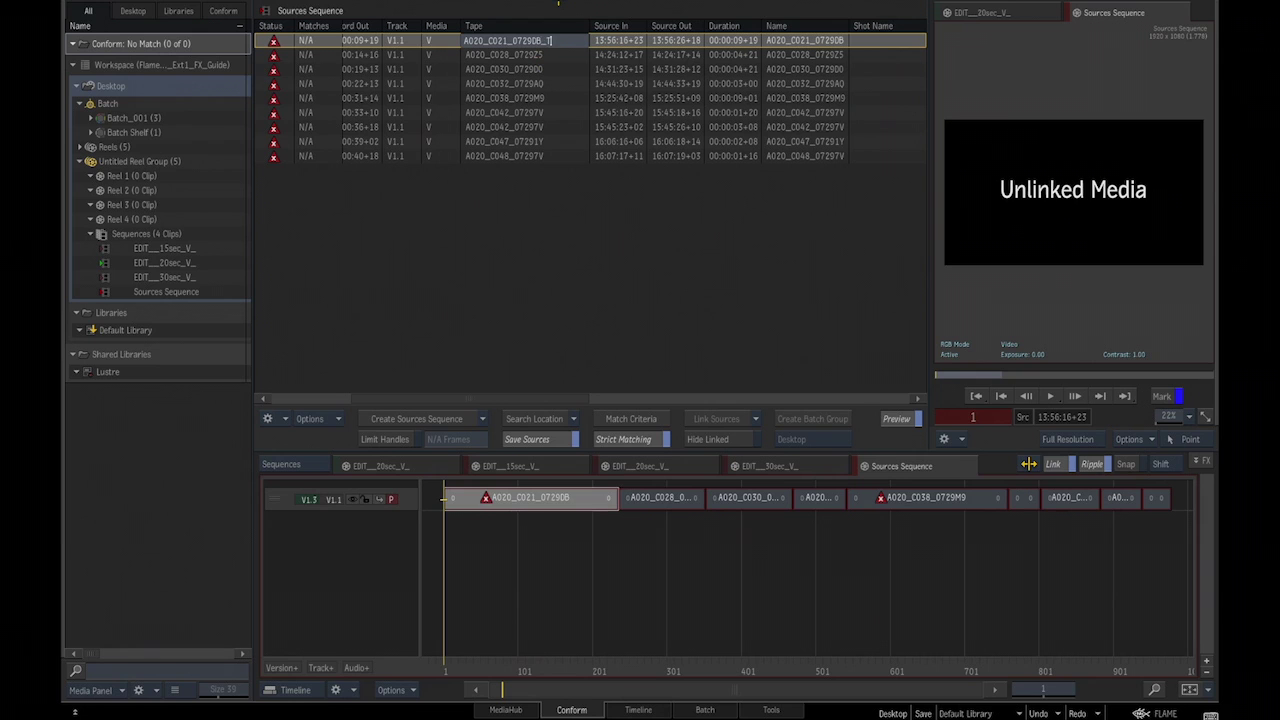
{"action": "type", "text": "EST"}
{"action": "key", "text": "Return"}
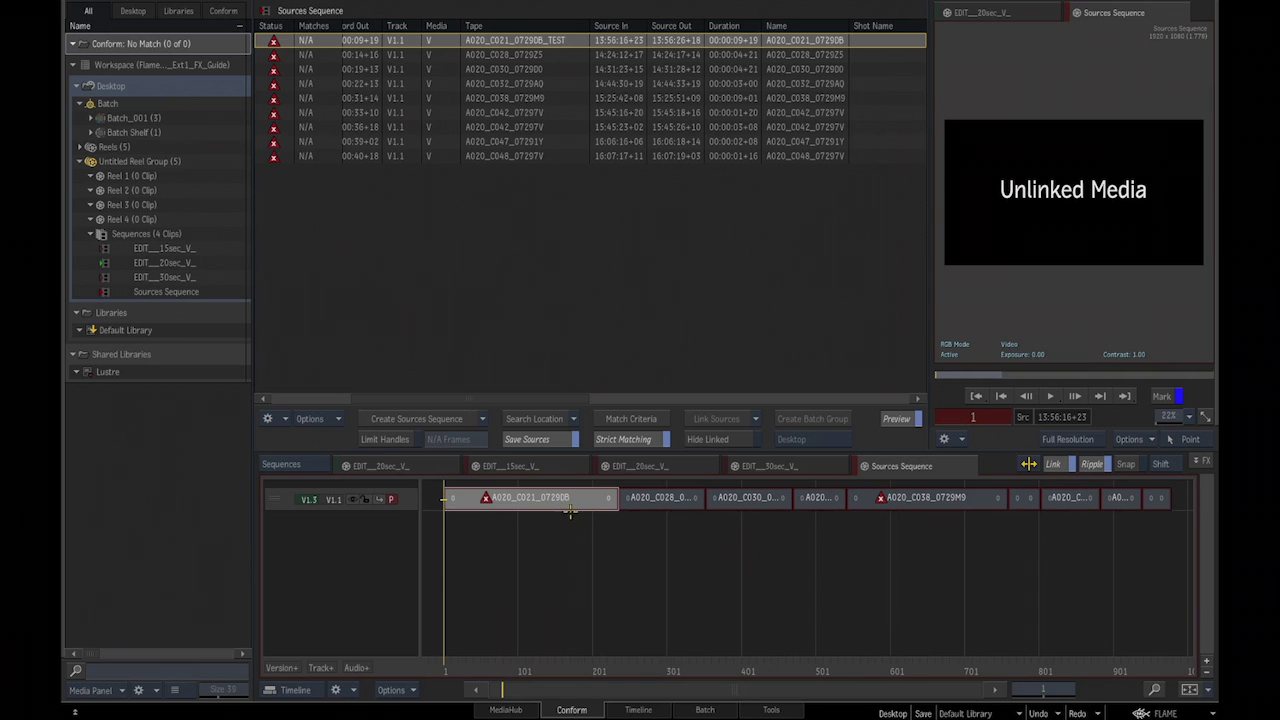
{"action": "left_click", "coordinate": [540, 466]}
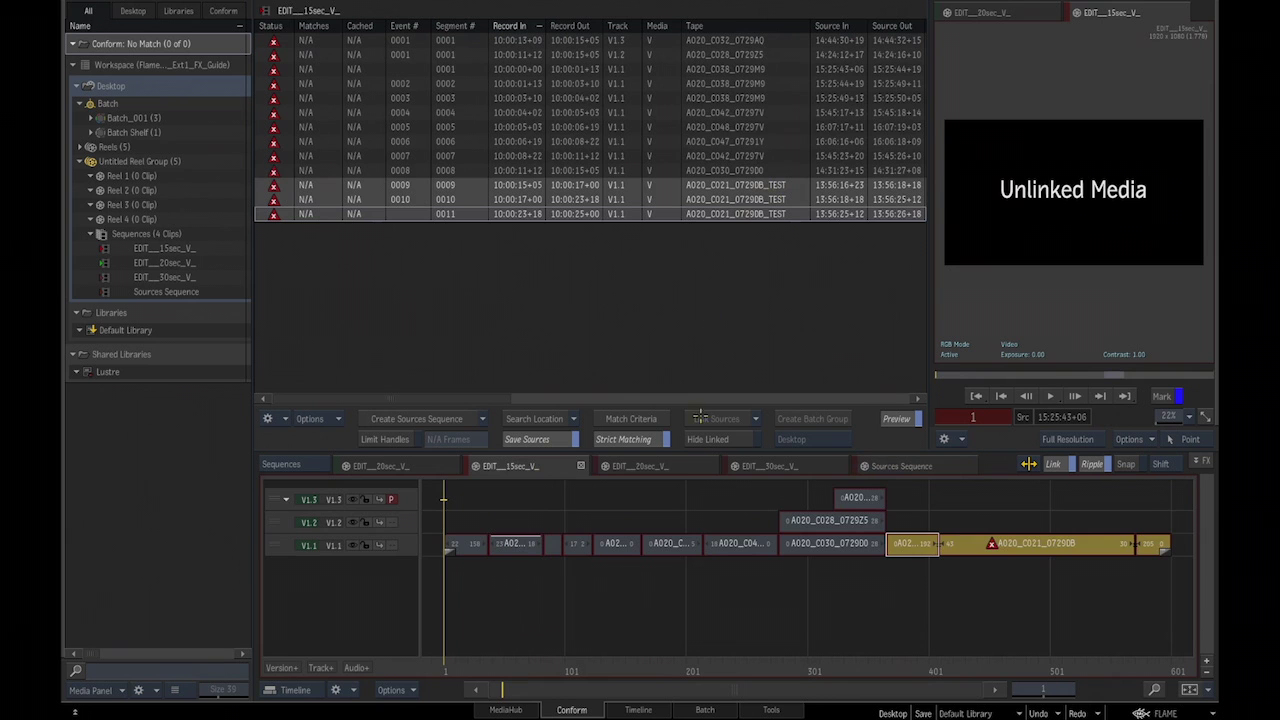
View the 20sec and 30sec edits, strip the _TEST tape suffix, and park at frame 194.
{"action": "left_click", "coordinate": [660, 466]}
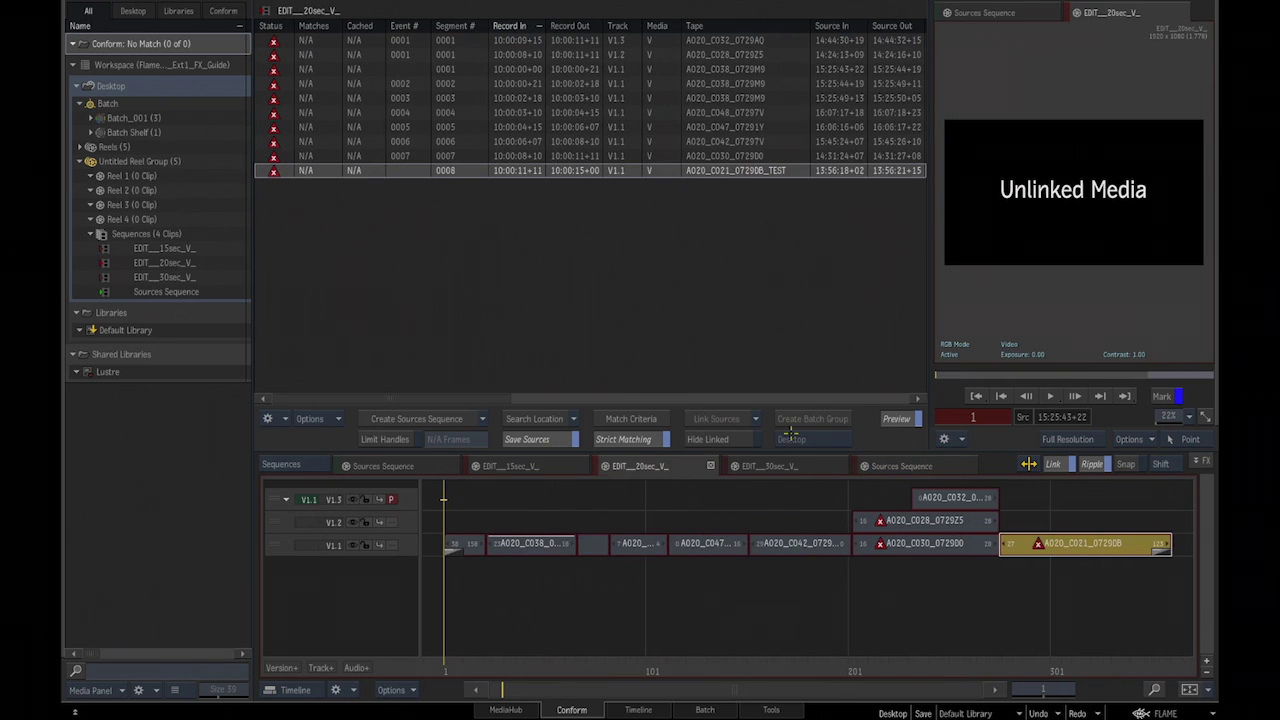
{"action": "left_click", "coordinate": [786, 467]}
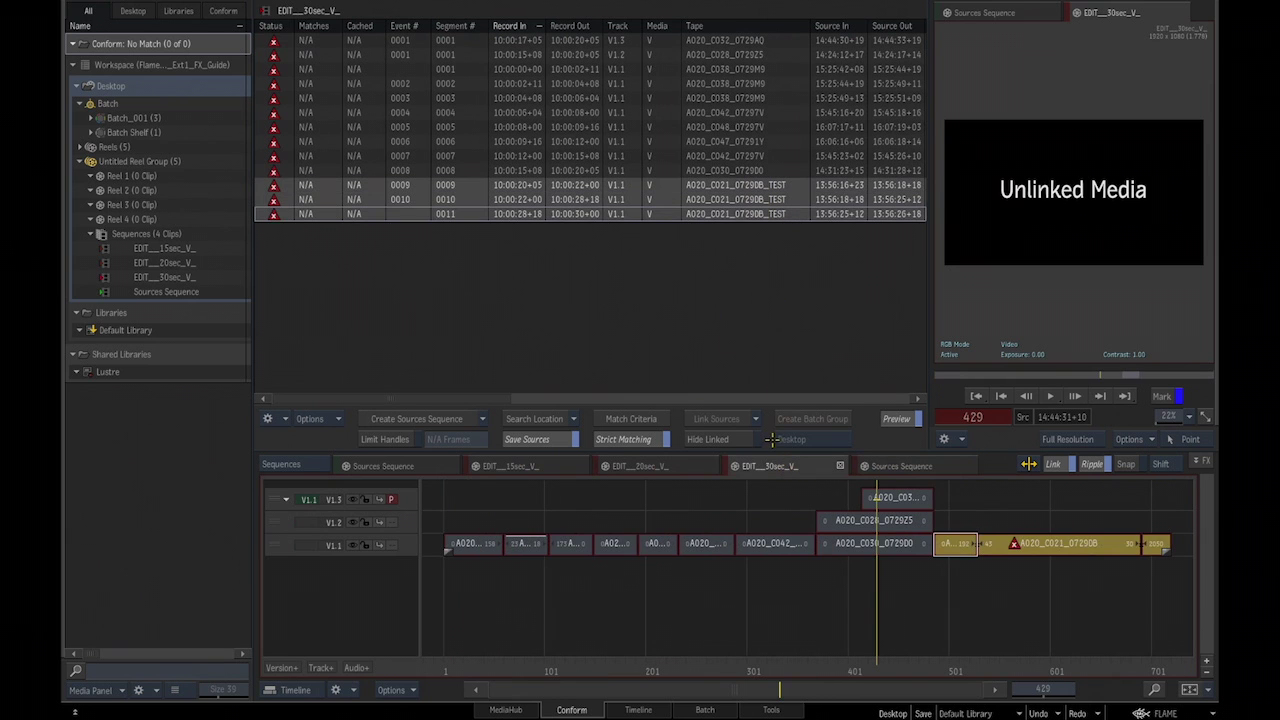
{"action": "left_click", "coordinate": [729, 472]}
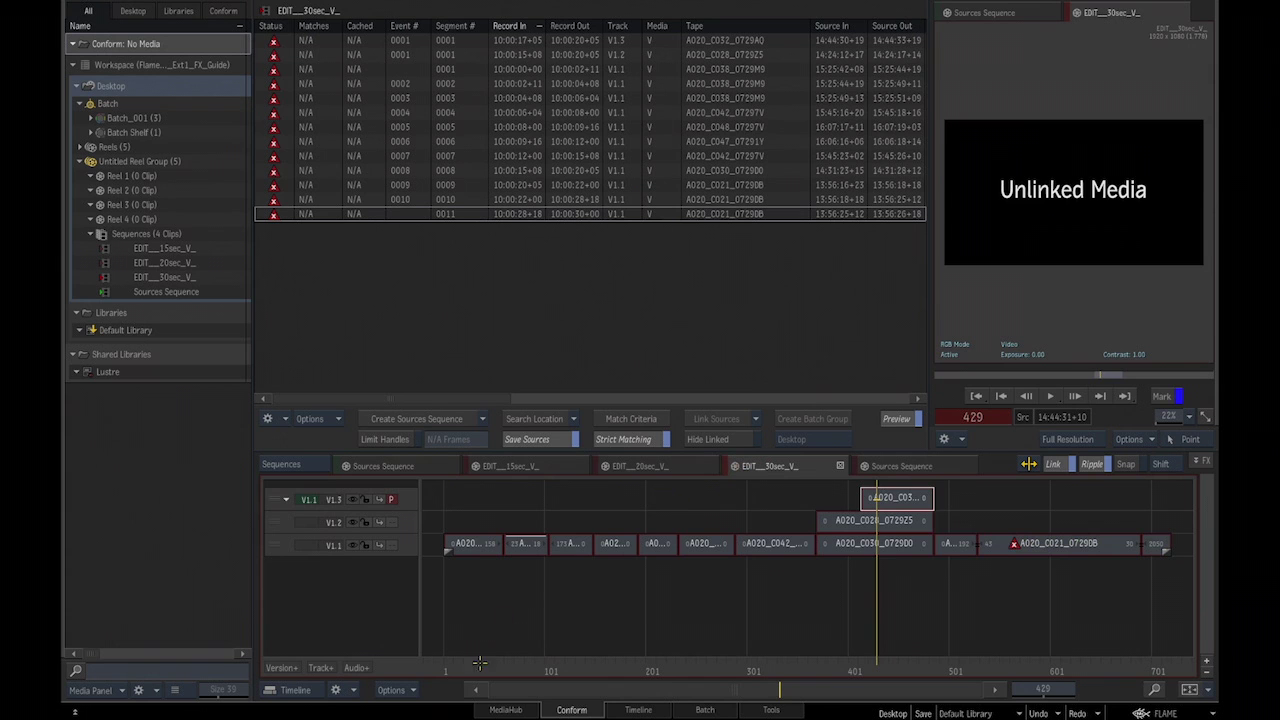
{"action": "left_click_drag", "start_coordinate": [480, 663], "coordinate": [636, 600]}
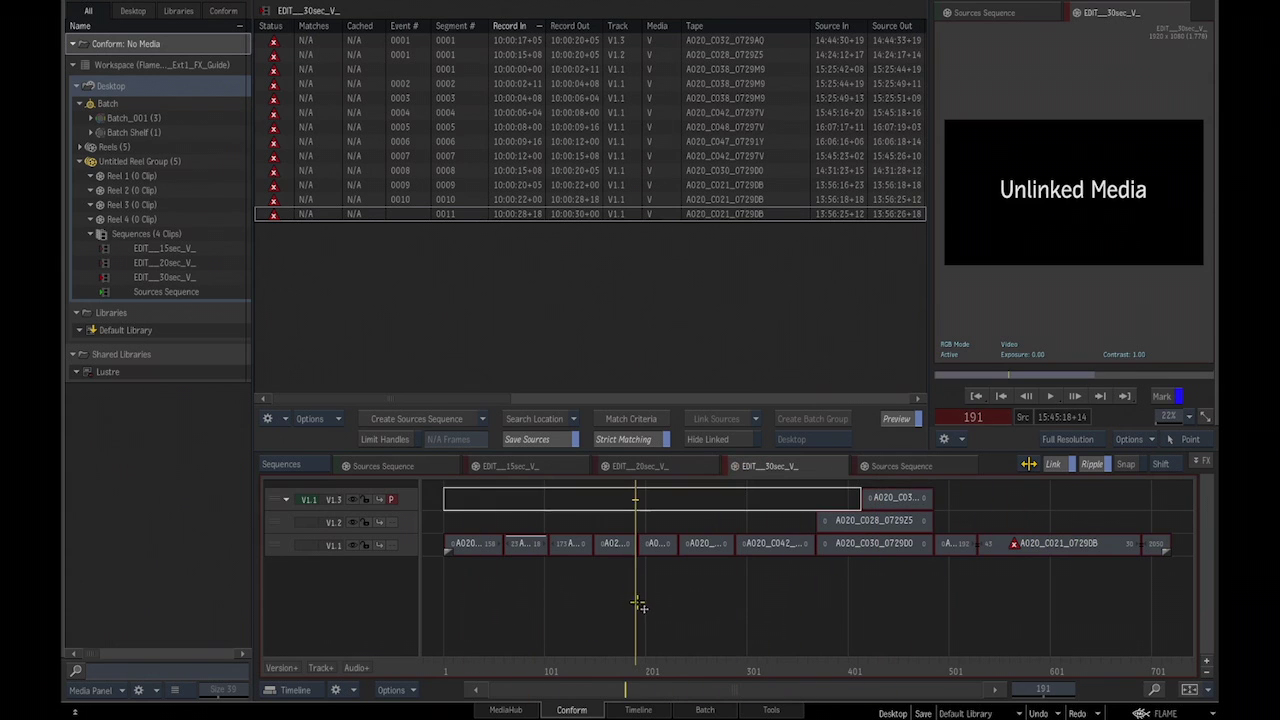
Set match criteria to Source Timecode and Tape, then verify the saved preset.
{"action": "left_click", "coordinate": [631, 420]}
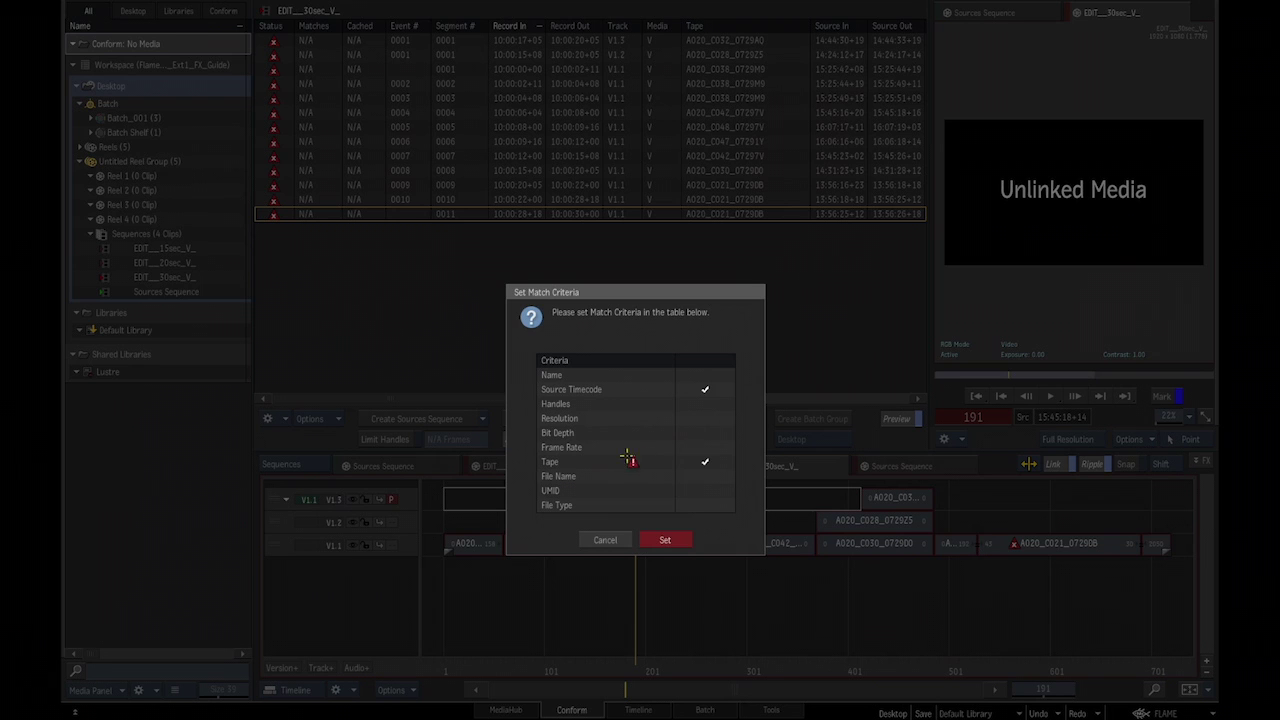
{"action": "left_click", "coordinate": [712, 390]}
{"action": "left_click", "coordinate": [694, 461]}
{"action": "left_click", "coordinate": [664, 540]}
{"action": "left_click", "coordinate": [665, 418]}
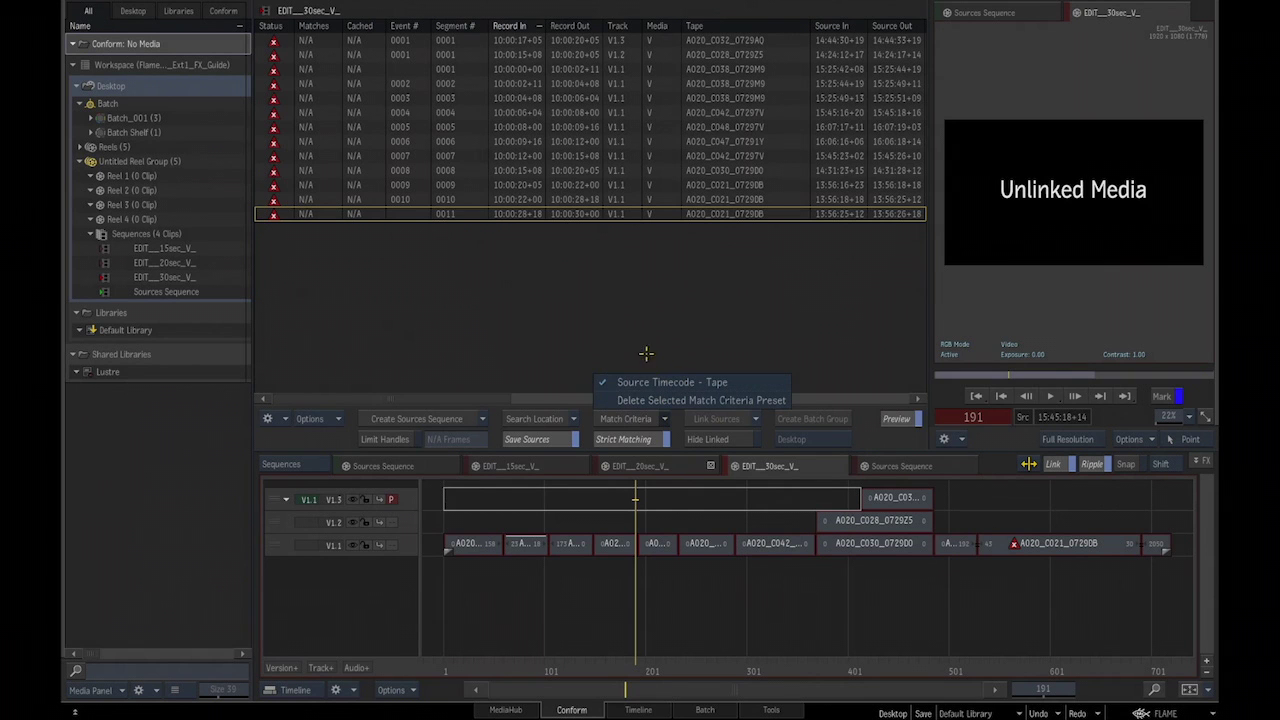
{"action": "left_click", "coordinate": [604, 347]}
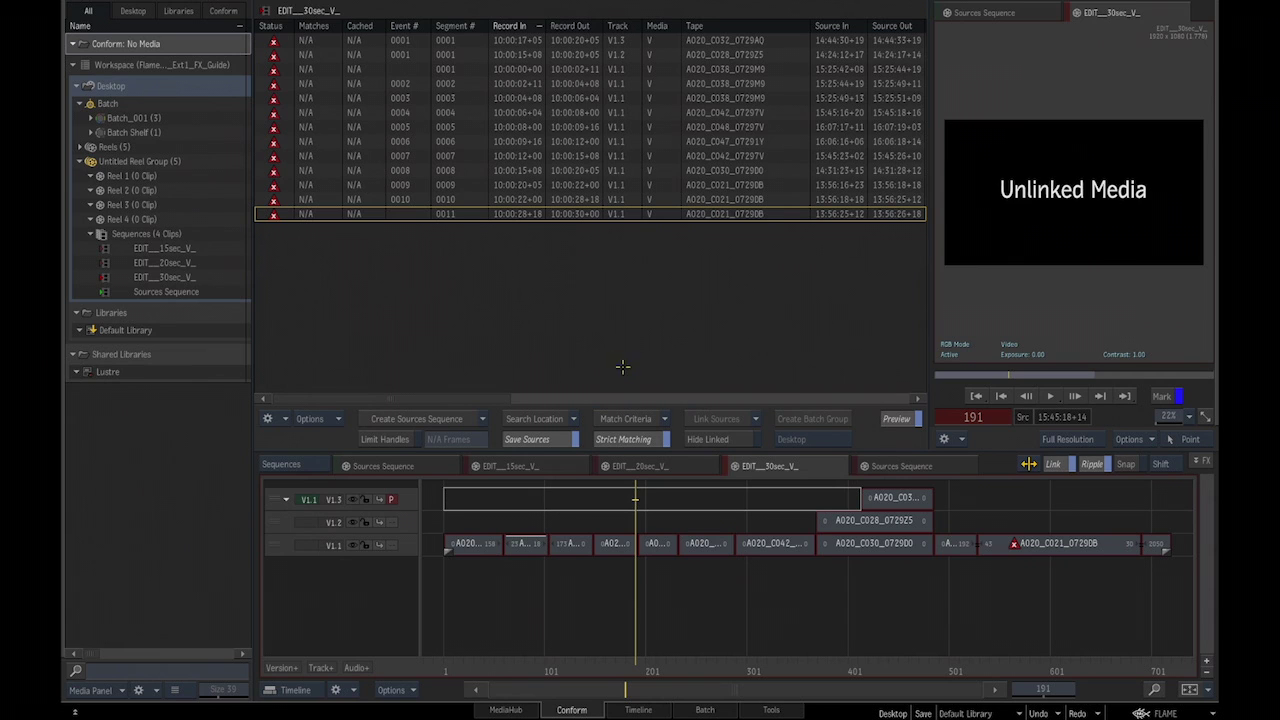
Set the media search location to GK_PROJECT's MEDIA folder.
{"action": "left_click", "coordinate": [536, 419]}
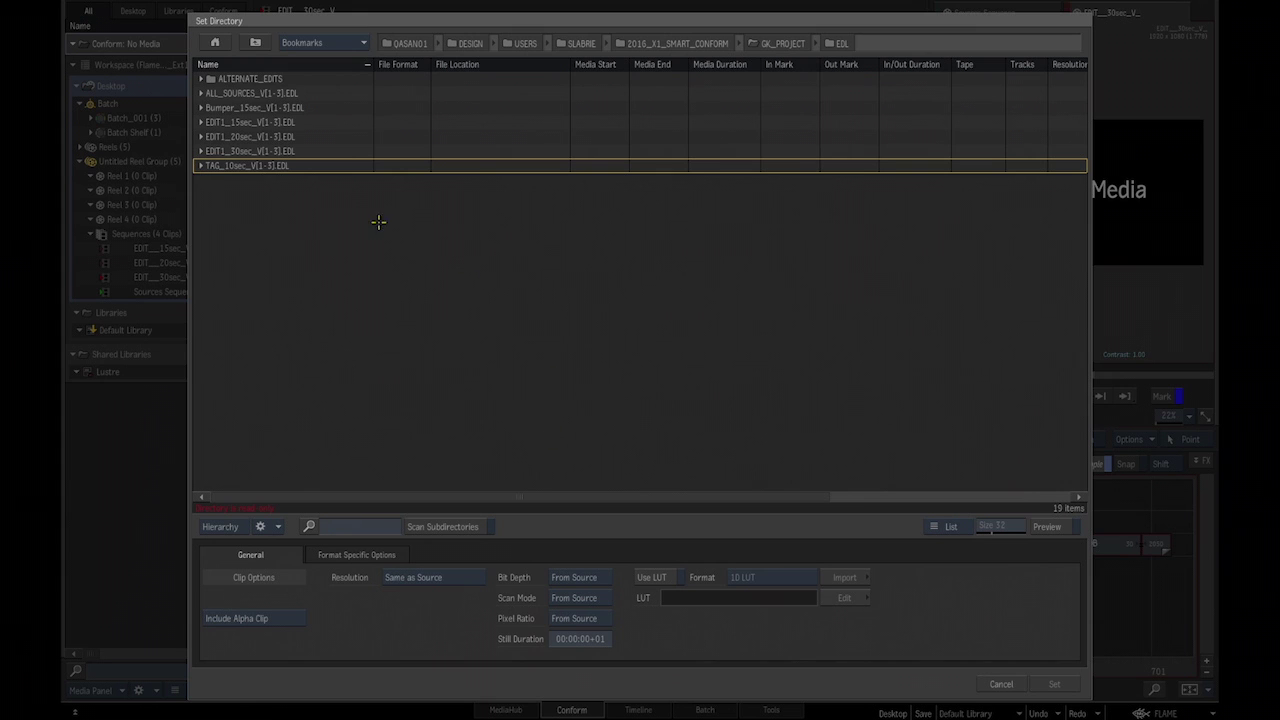
{"action": "left_click", "coordinate": [255, 42]}
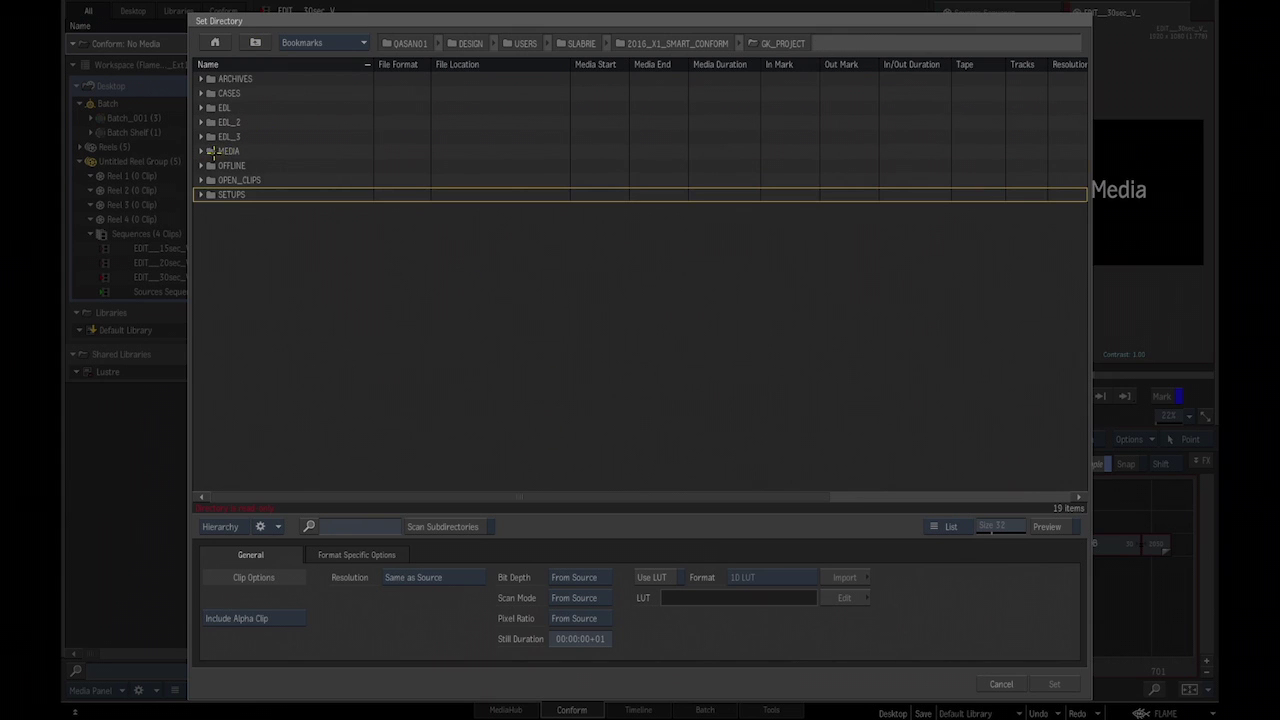
{"action": "double_click", "coordinate": [213, 152]}
{"action": "left_click", "coordinate": [226, 80]}
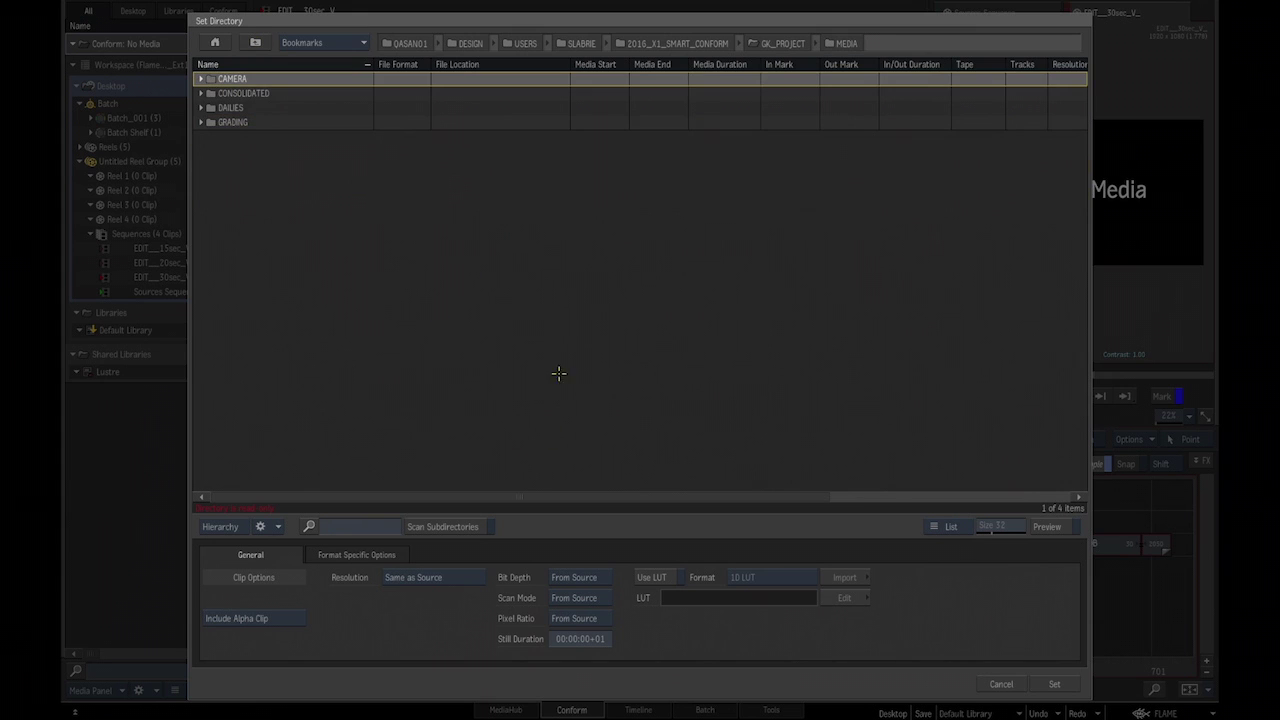
{"action": "left_click", "coordinate": [1052, 684]}
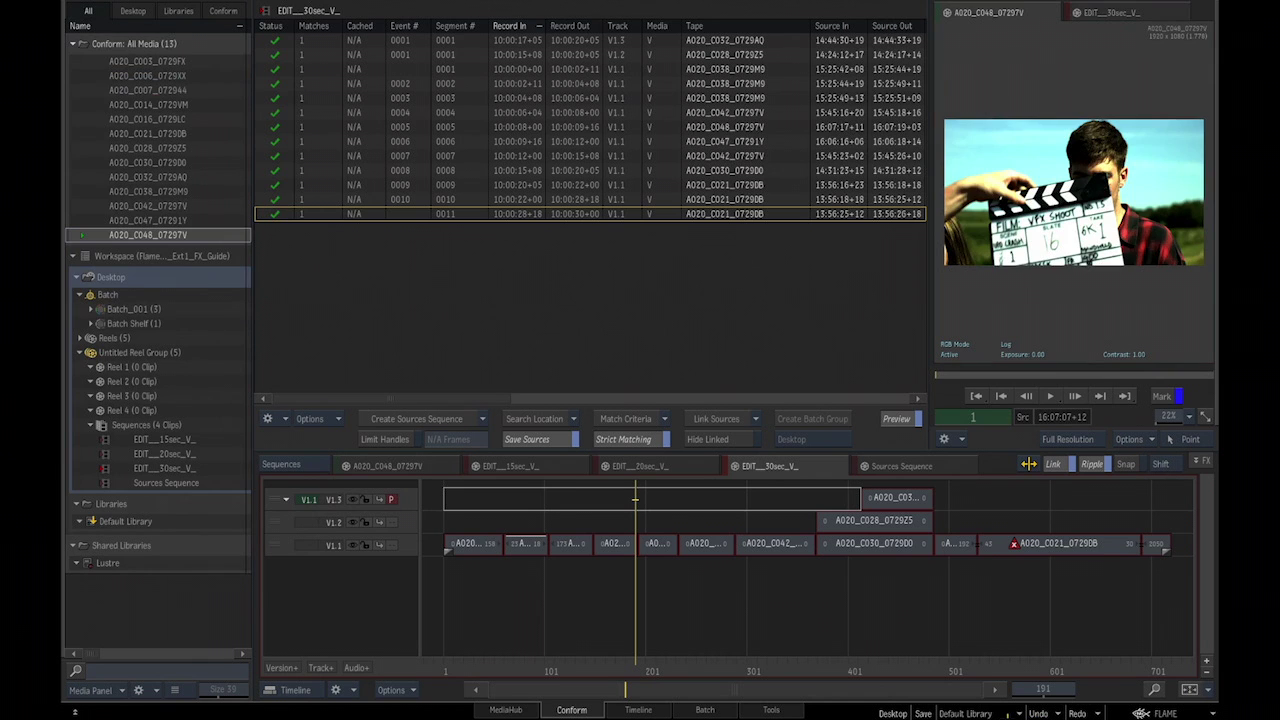
Link the Sources Sequence to its media and review the 30, 20 and 15 second edits.
{"action": "left_click", "coordinate": [886, 466]}
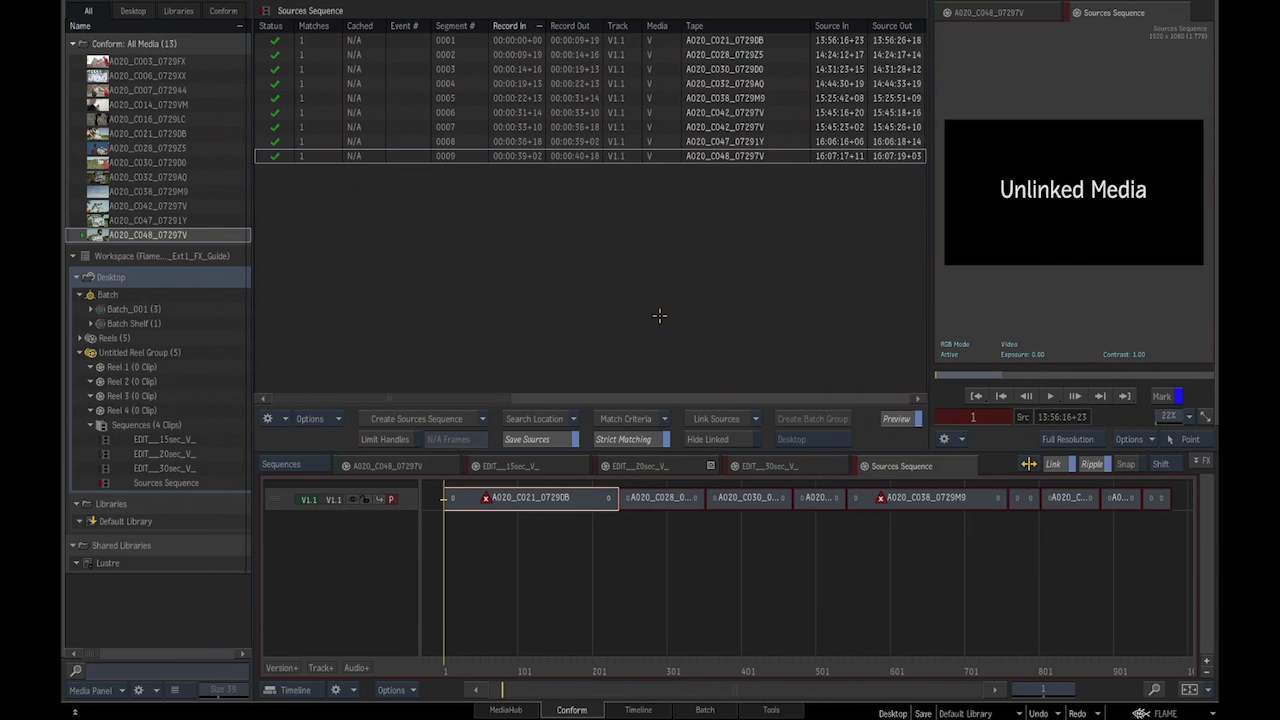
{"action": "left_click", "coordinate": [716, 419]}
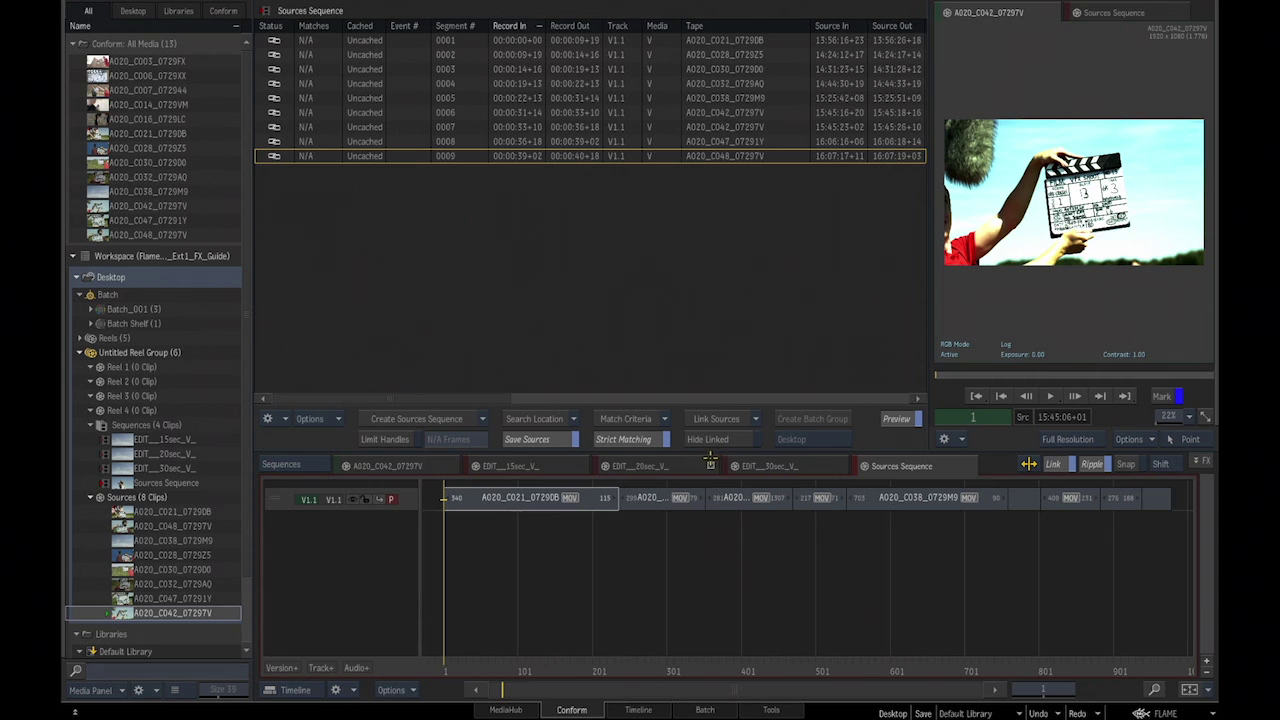
{"action": "left_click", "coordinate": [780, 466]}
{"action": "left_click", "coordinate": [648, 467]}
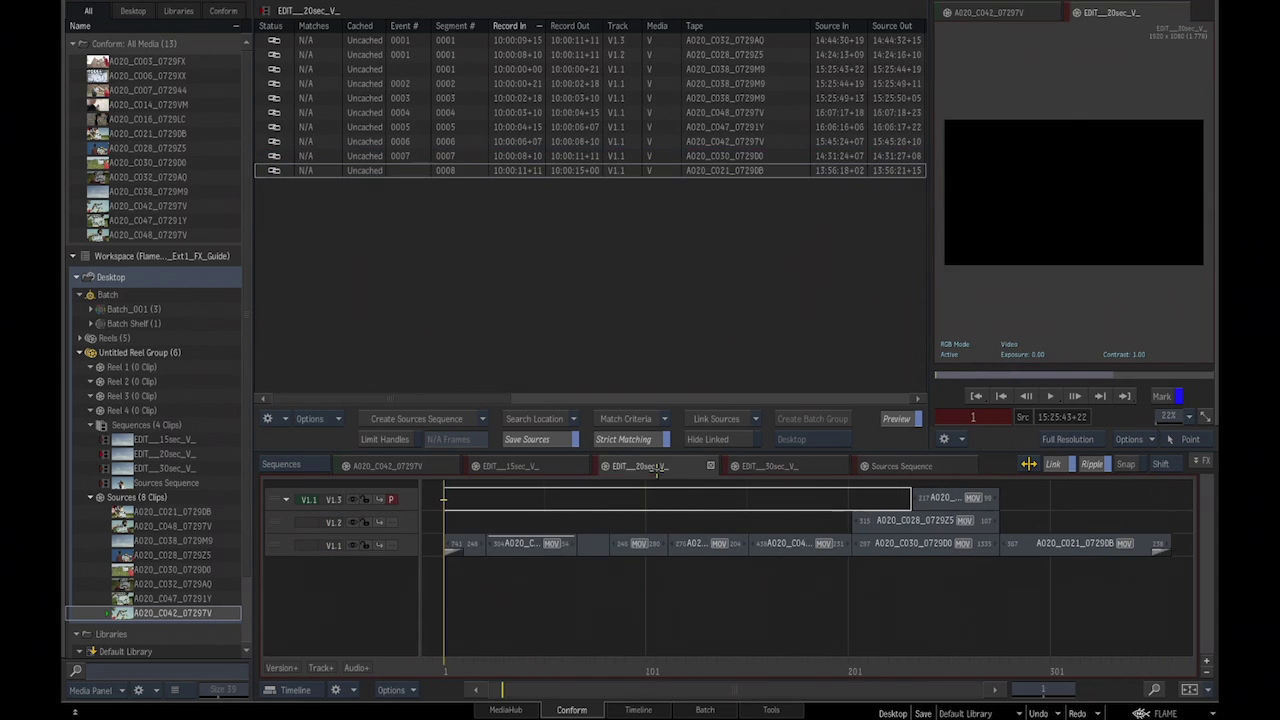
{"action": "left_click", "coordinate": [561, 467]}
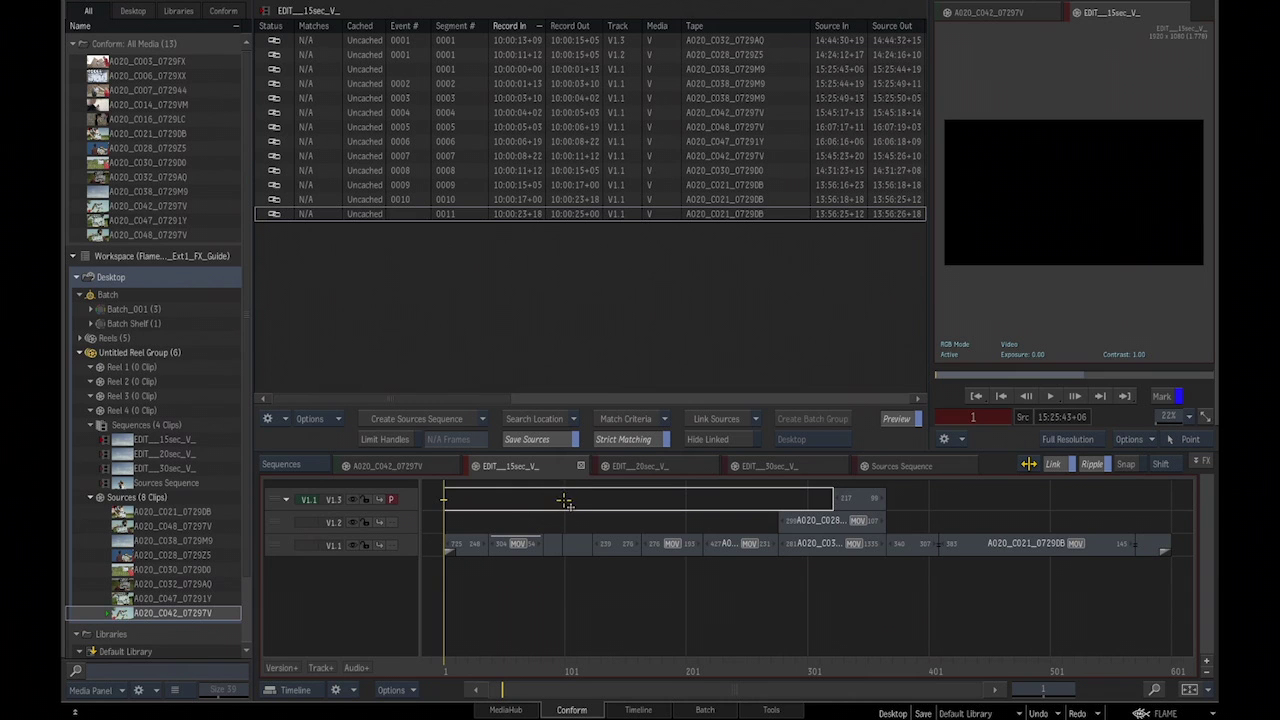
Preview the 15sec edit at frame 168 and the 30sec edit at frame 175.
{"action": "left_click", "coordinate": [645, 661]}
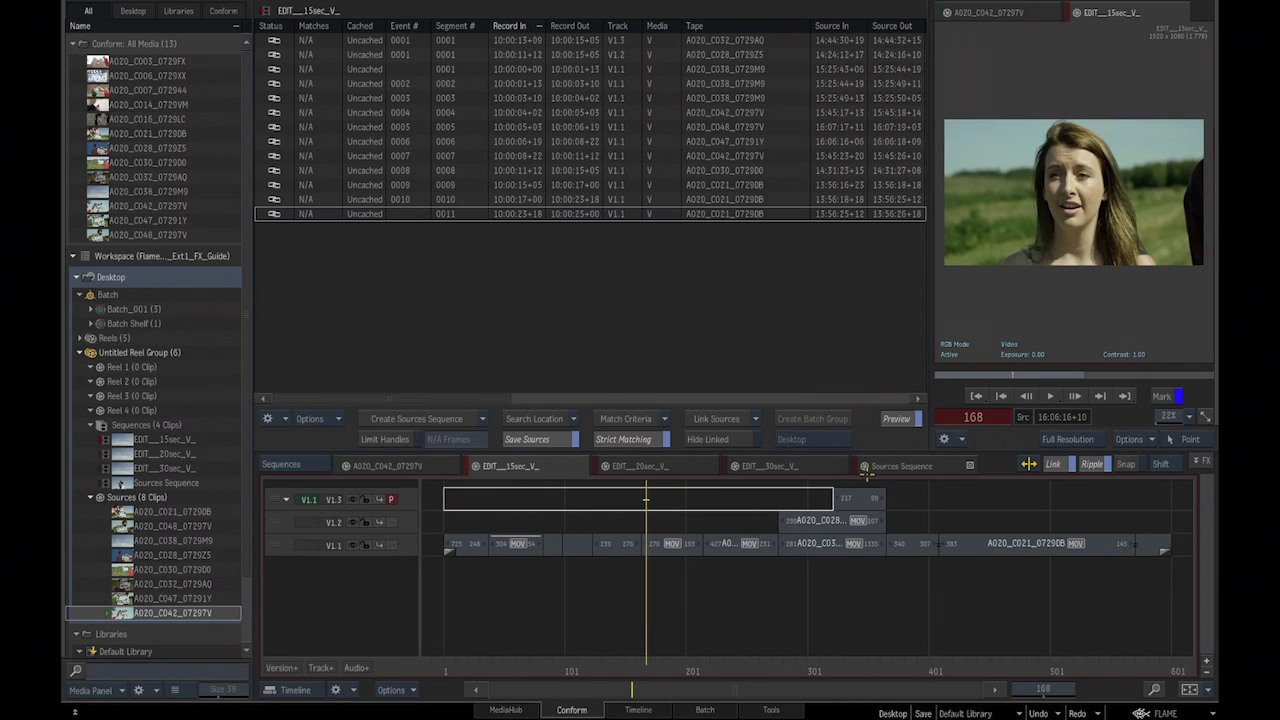
{"action": "left_click", "coordinate": [798, 473]}
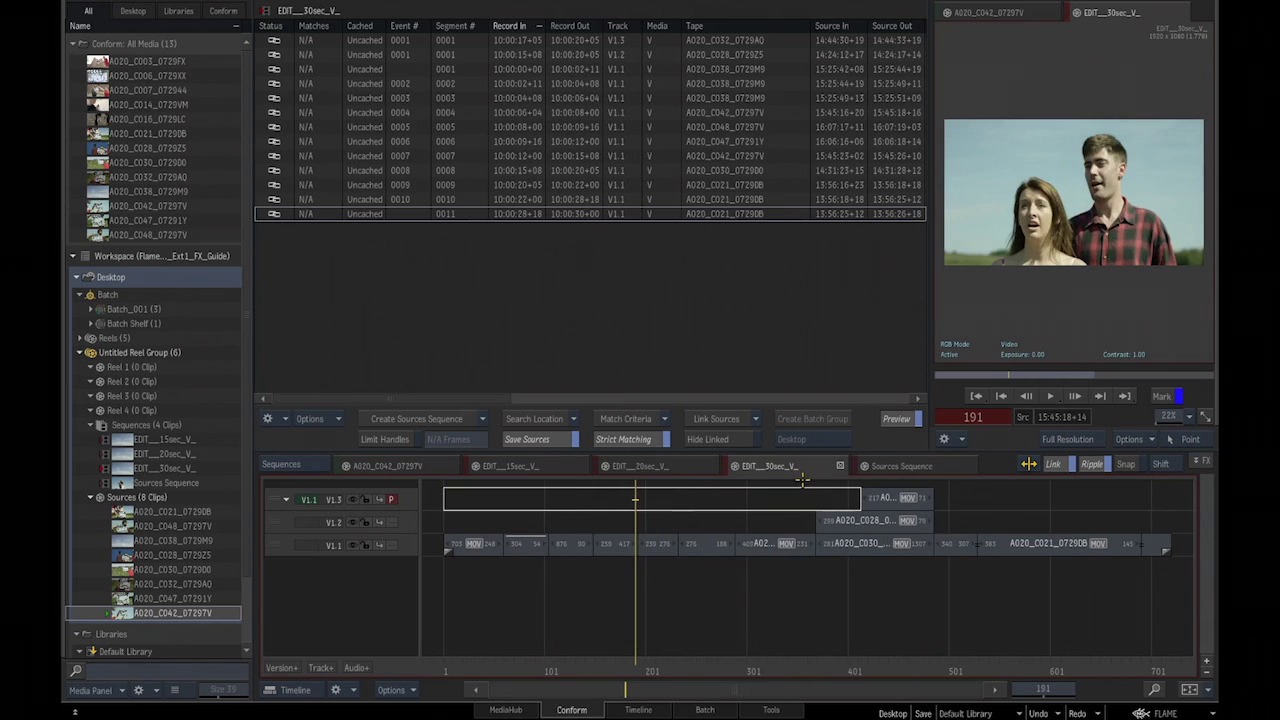
{"action": "mouse_move", "coordinate": [654, 671]}
{"action": "left_mouse_down"}
{"action": "mouse_move", "coordinate": [630, 672]}
{"action": "mouse_move", "coordinate": [649, 674]}
{"action": "left_mouse_up"}
{"action": "scroll", "coordinate": [660, 645], "scroll_direction": "up", "scroll_amount": 2}
{"action": "scroll", "coordinate": [660, 645], "scroll_direction": "up", "scroll_amount": 1}
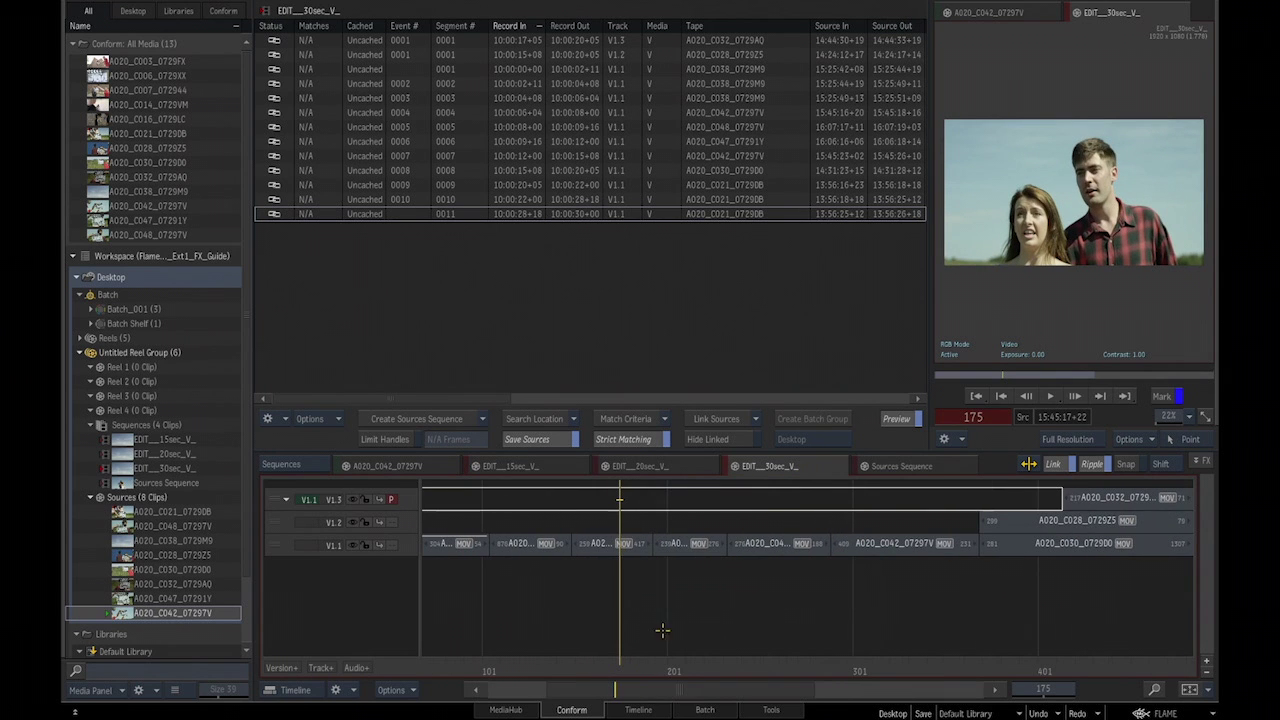
Limit relink handles to 60 frames and select event 0004's clip on V1.1.
{"action": "left_click", "coordinate": [383, 441]}
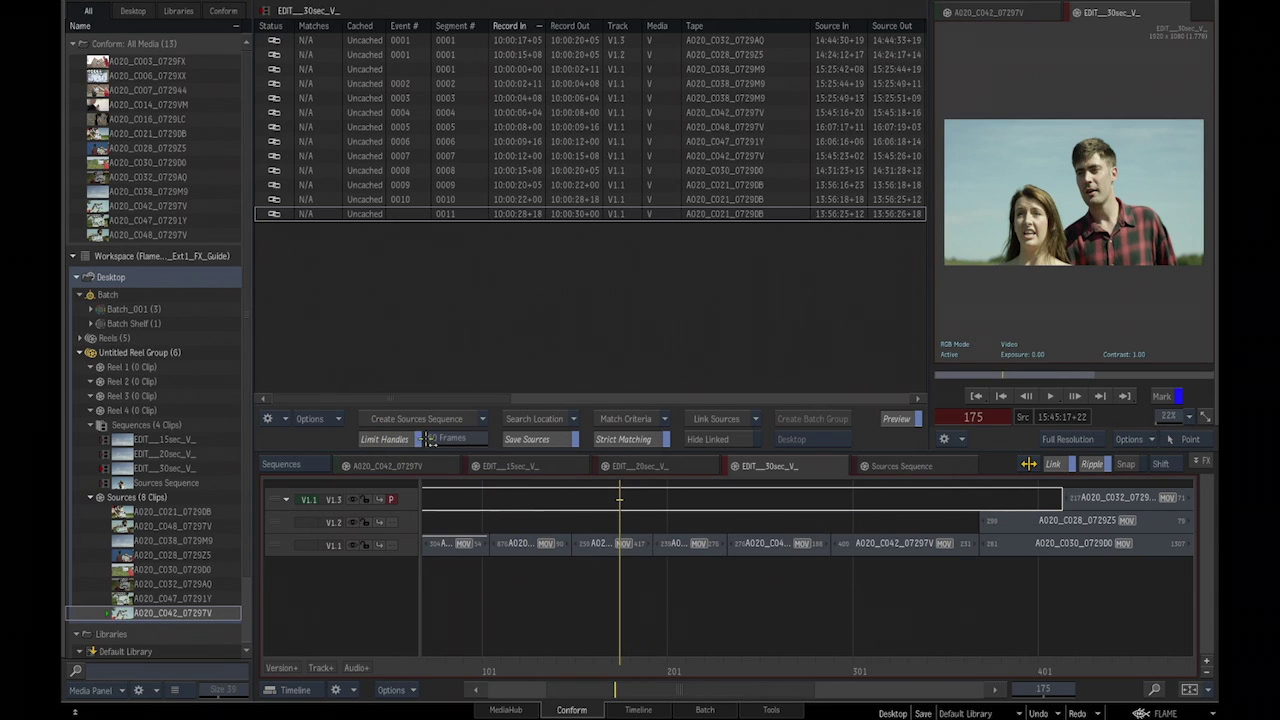
{"action": "left_click", "coordinate": [614, 550]}
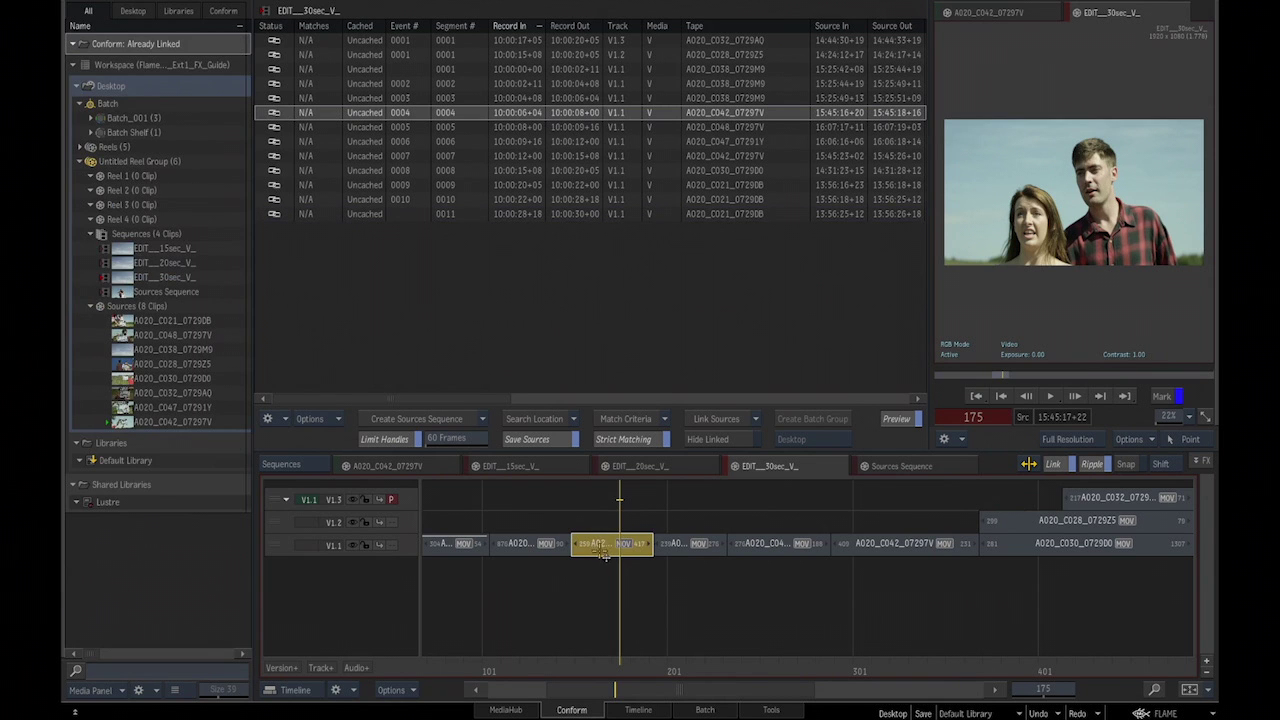
Unlink the media from event 0004's A020_C042_07297V clip and confirm.
{"action": "right_click", "coordinate": [605, 551]}
{"action": "left_click", "coordinate": [605, 549]}
{"action": "right_click", "coordinate": [609, 550]}
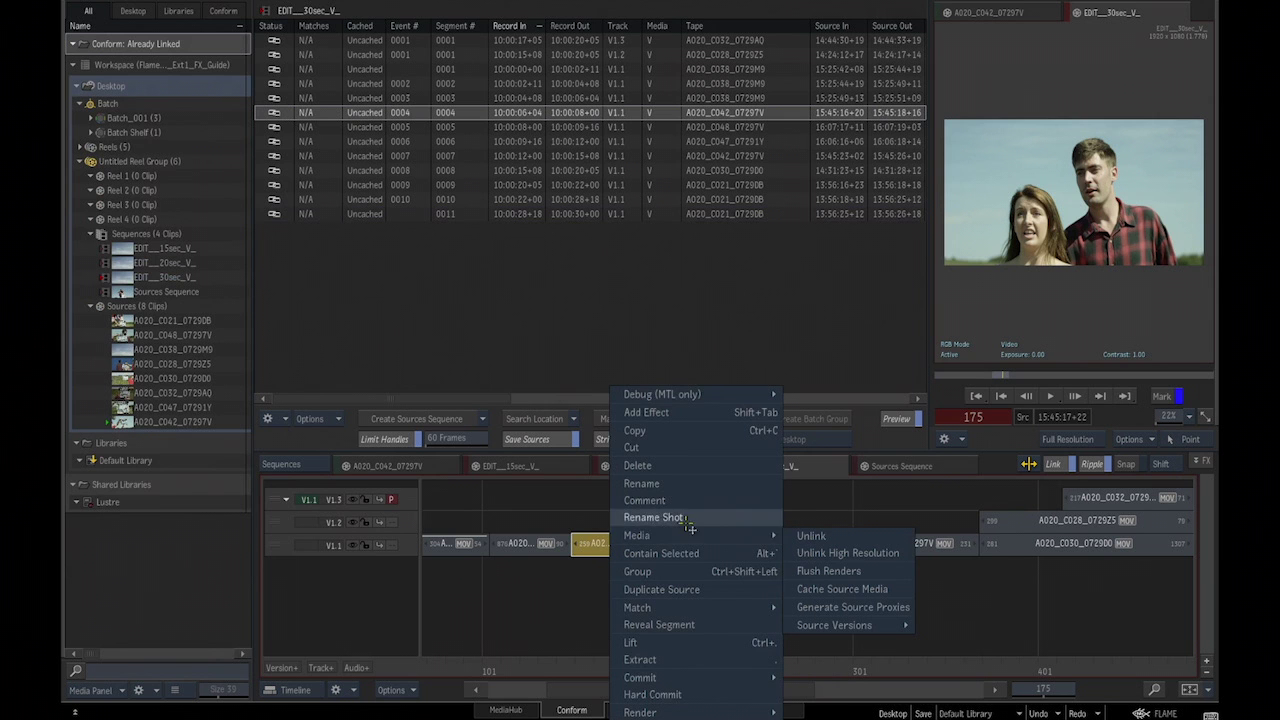
{"action": "left_click", "coordinate": [810, 537]}
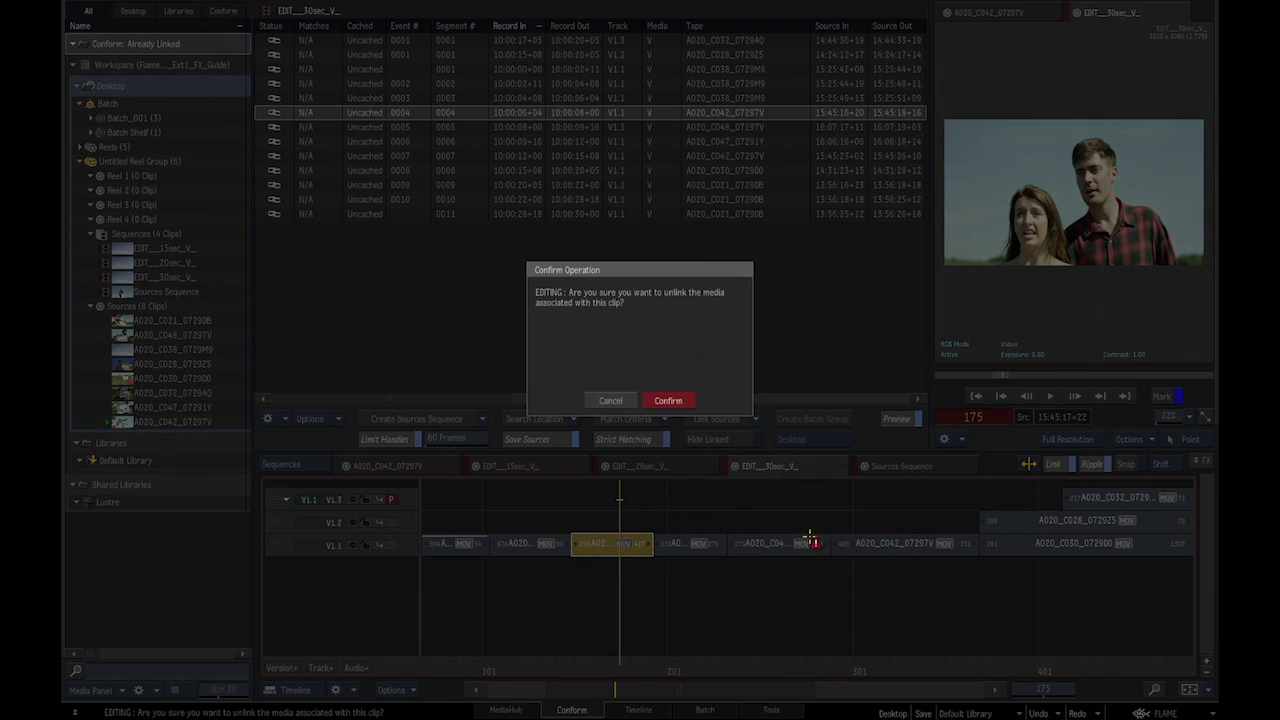
{"action": "left_click", "coordinate": [664, 399]}
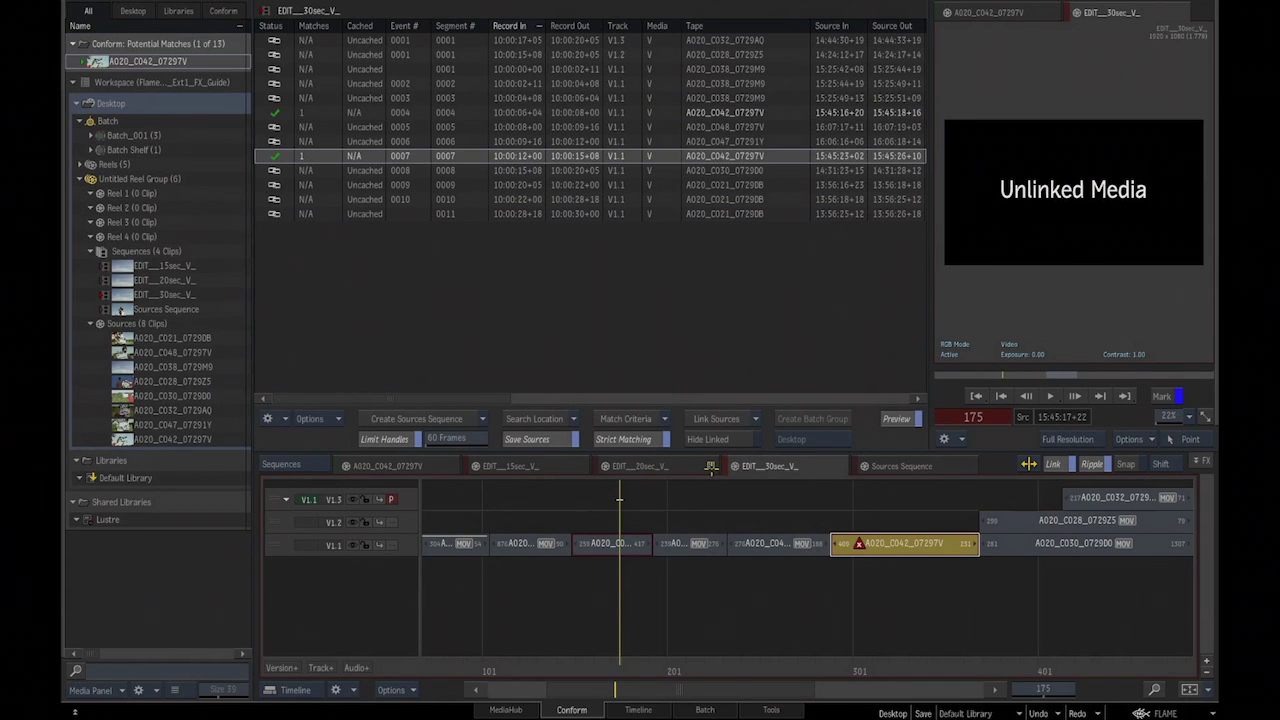
Run Link Sources on the Sources Sequence at frame 768, triggering the 'Cannot link all events' warning.
{"action": "left_click", "coordinate": [530, 466]}
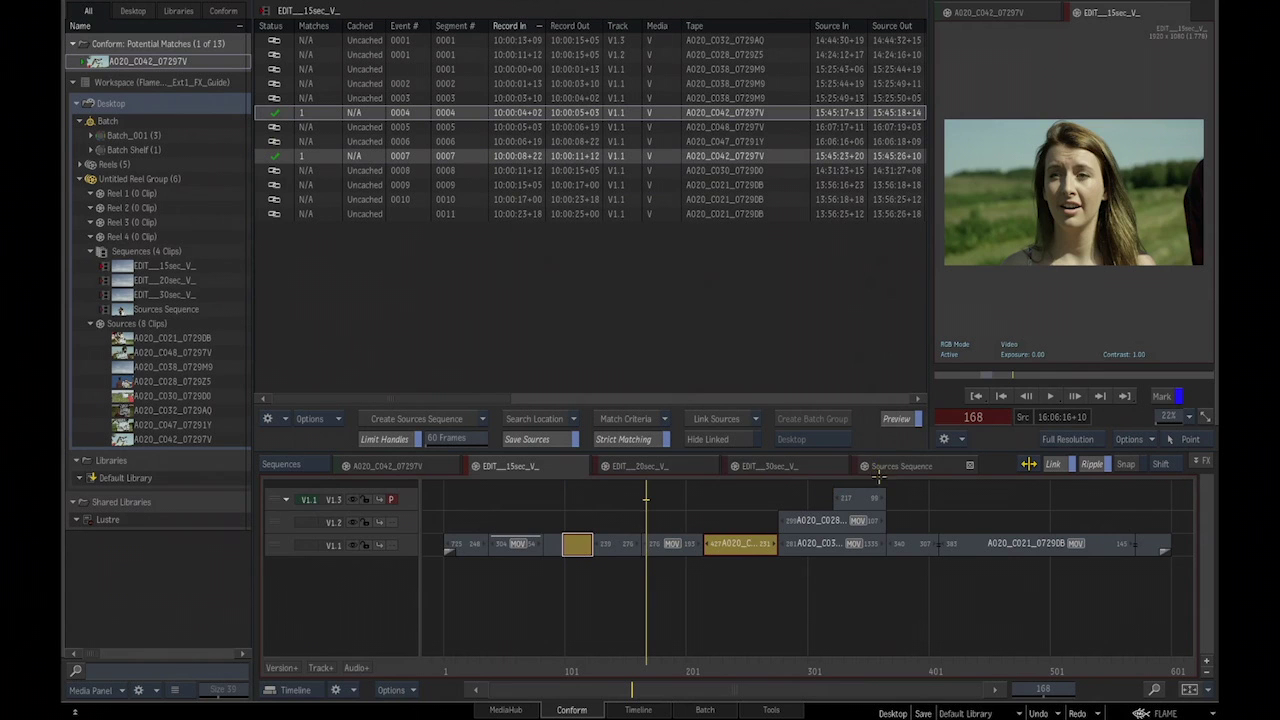
{"action": "left_click", "coordinate": [878, 466]}
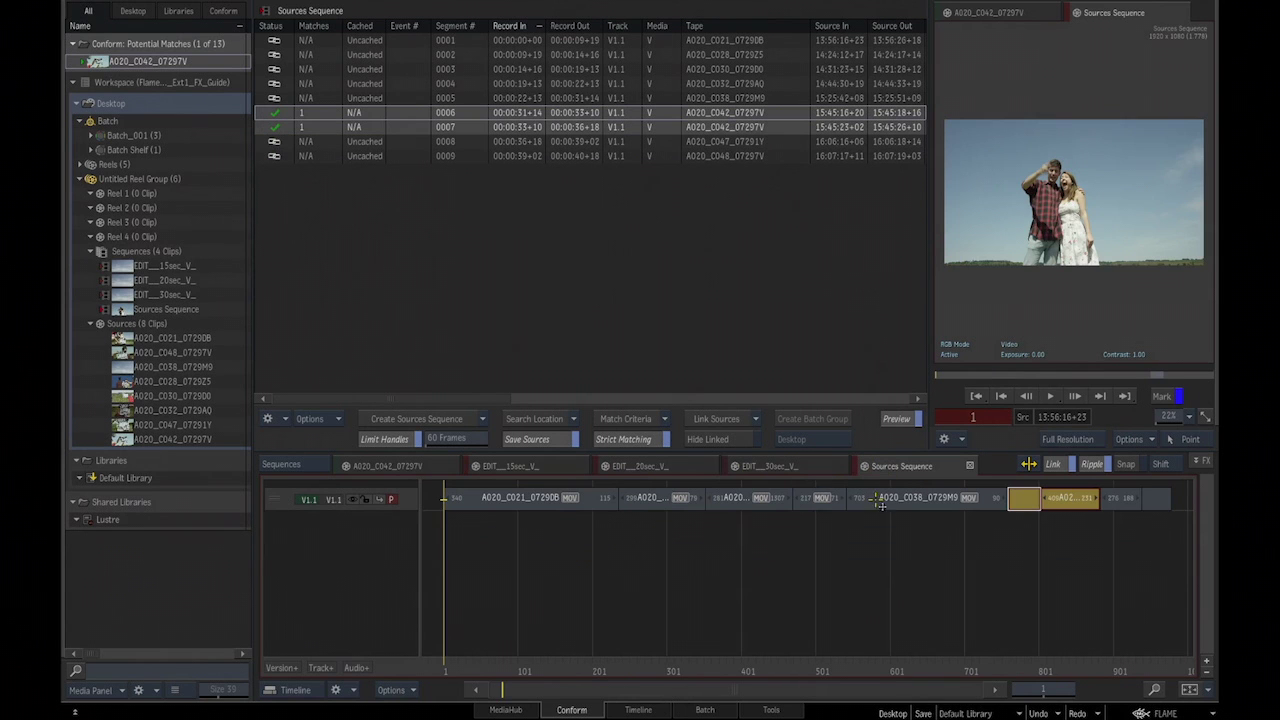
{"action": "left_click", "coordinate": [1017, 662]}
{"action": "left_click_drag", "start_coordinate": [1017, 662], "coordinate": [1013, 663]}
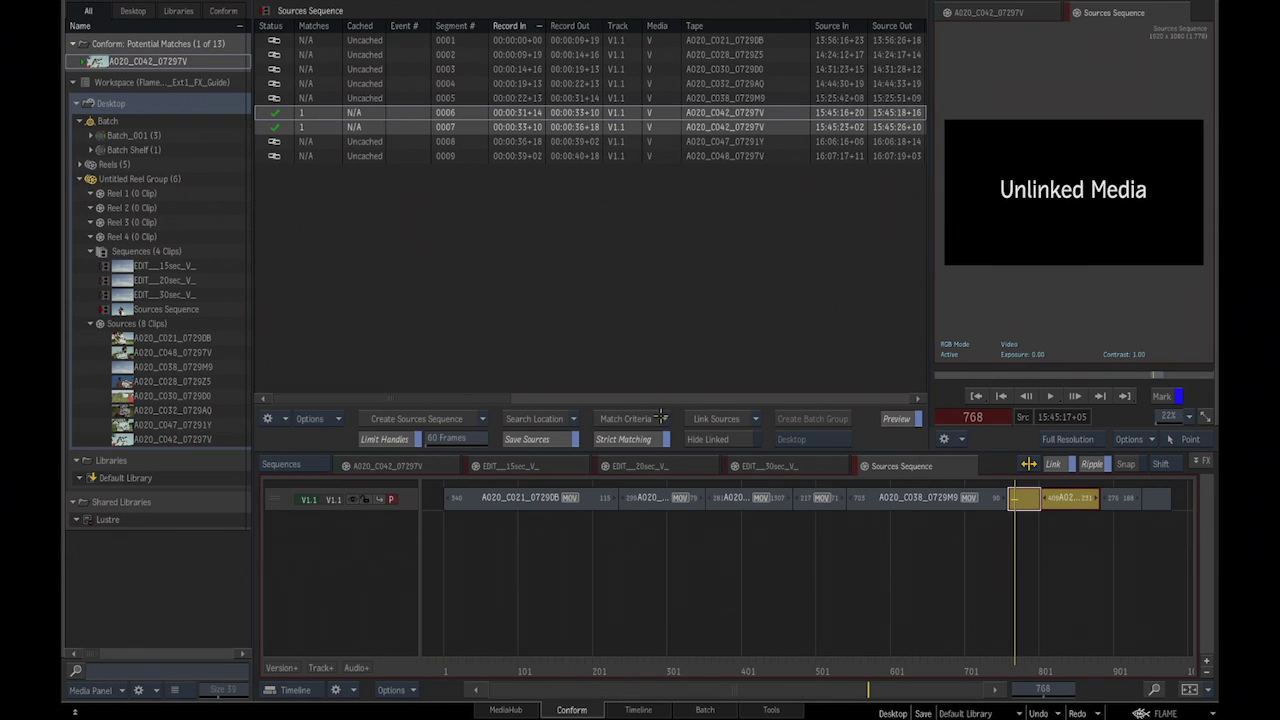
{"action": "left_click", "coordinate": [710, 419]}
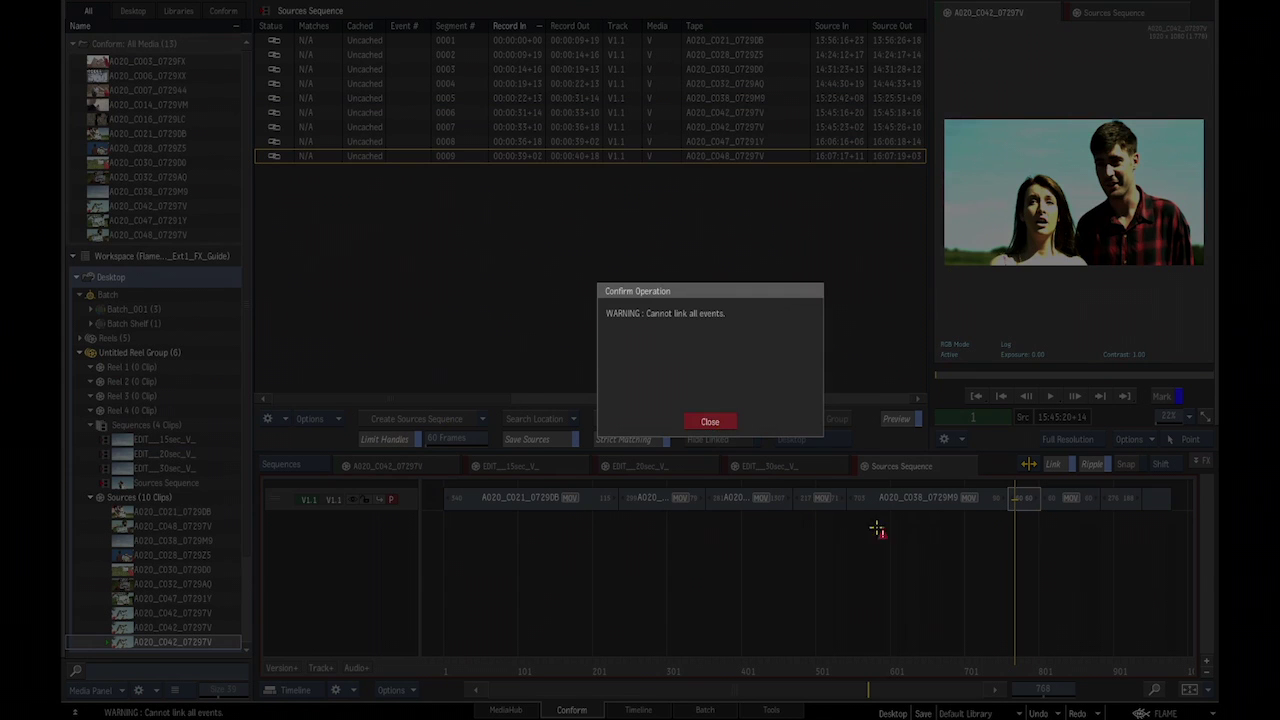
Dismiss the link warning and compare the 30- and 15-second edits around frame 227.
{"action": "left_click", "coordinate": [708, 419]}
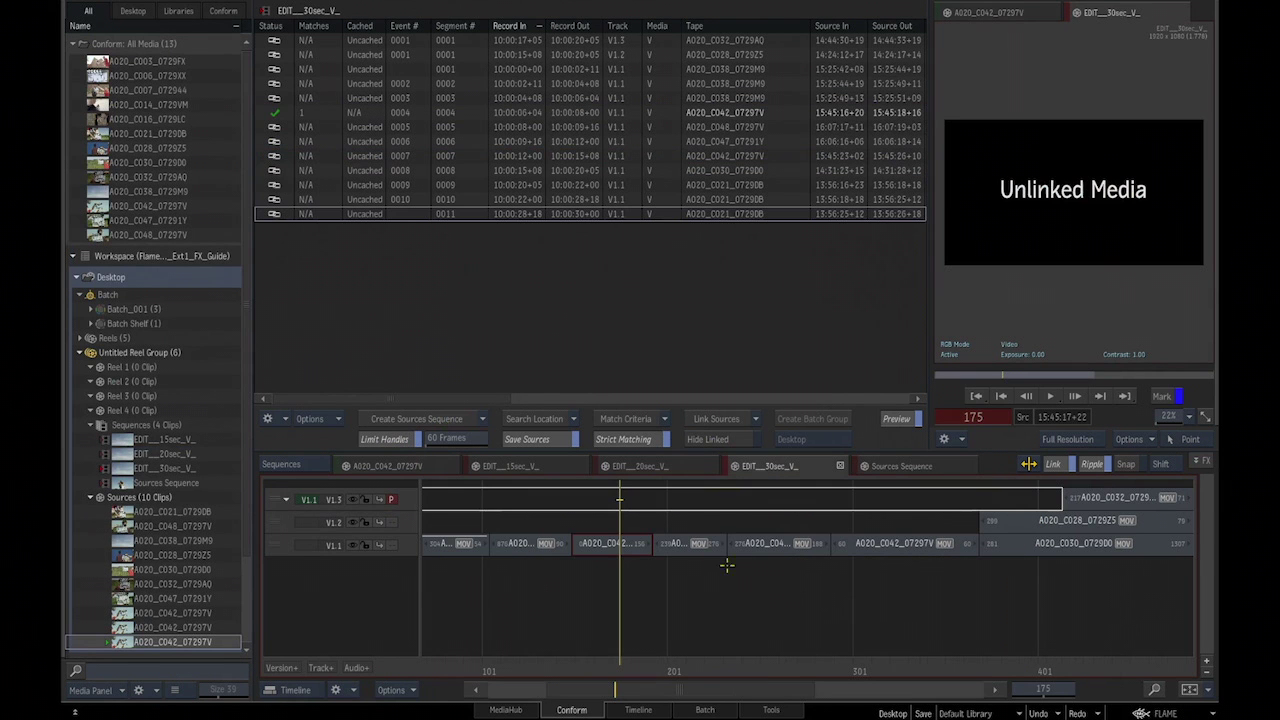
{"action": "left_click", "coordinate": [782, 468]}
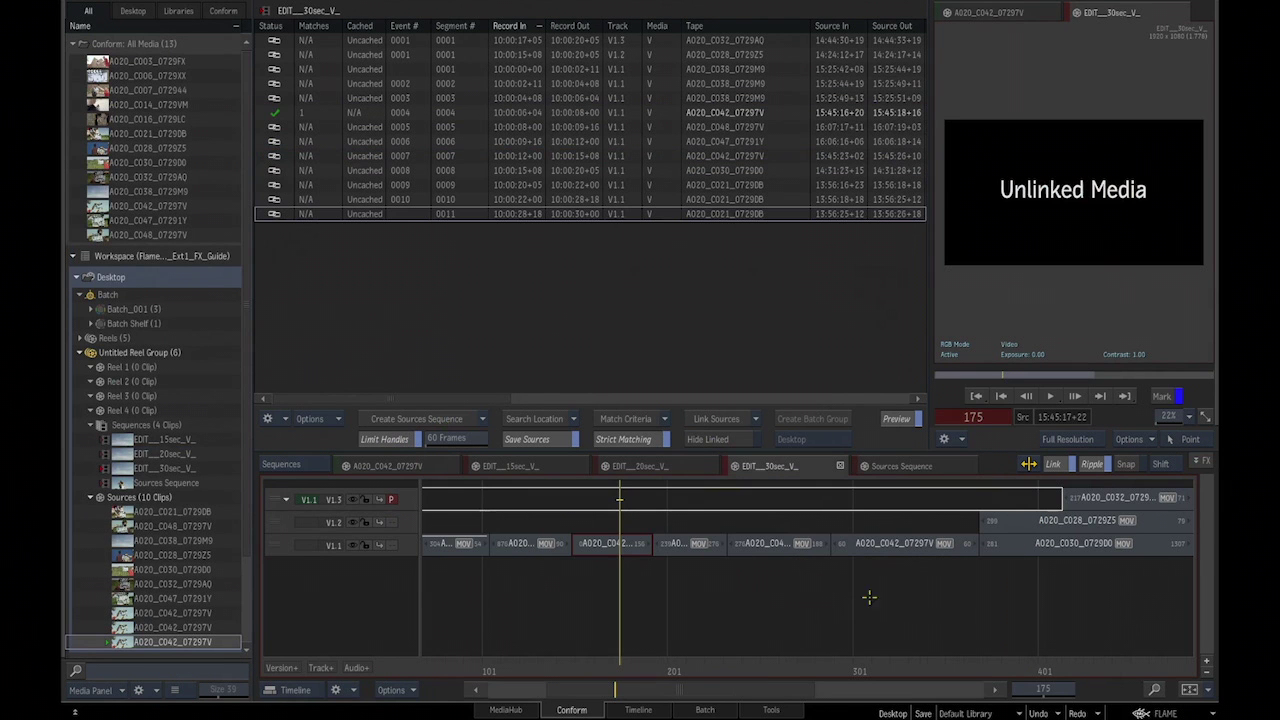
{"action": "left_click", "coordinate": [547, 468]}
{"action": "left_click_drag", "start_coordinate": [607, 661], "coordinate": [645, 590]}
{"action": "left_click", "coordinate": [757, 466]}
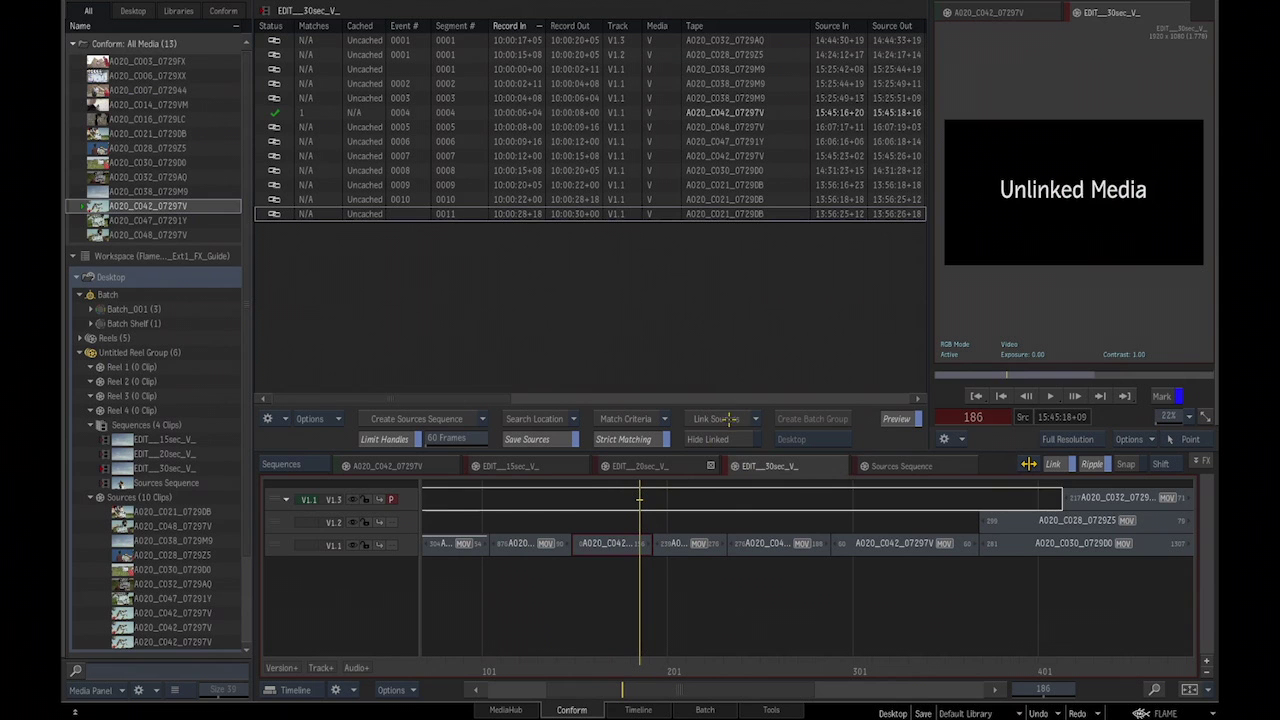
{"action": "left_click", "coordinate": [706, 474]}
Check segment 0004's potential match and show all media for the empty V1.3 gap.
{"action": "left_click", "coordinate": [545, 470]}
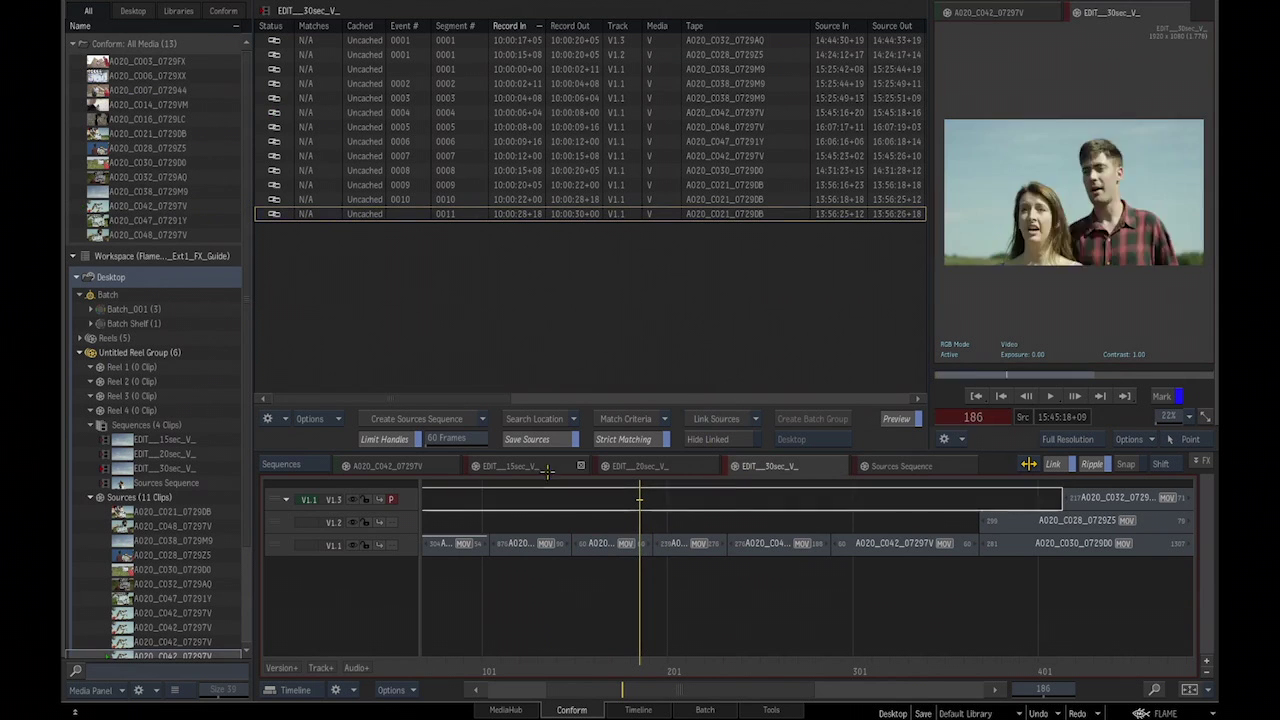
{"action": "left_click", "coordinate": [582, 545]}
{"action": "left_click", "coordinate": [574, 665]}
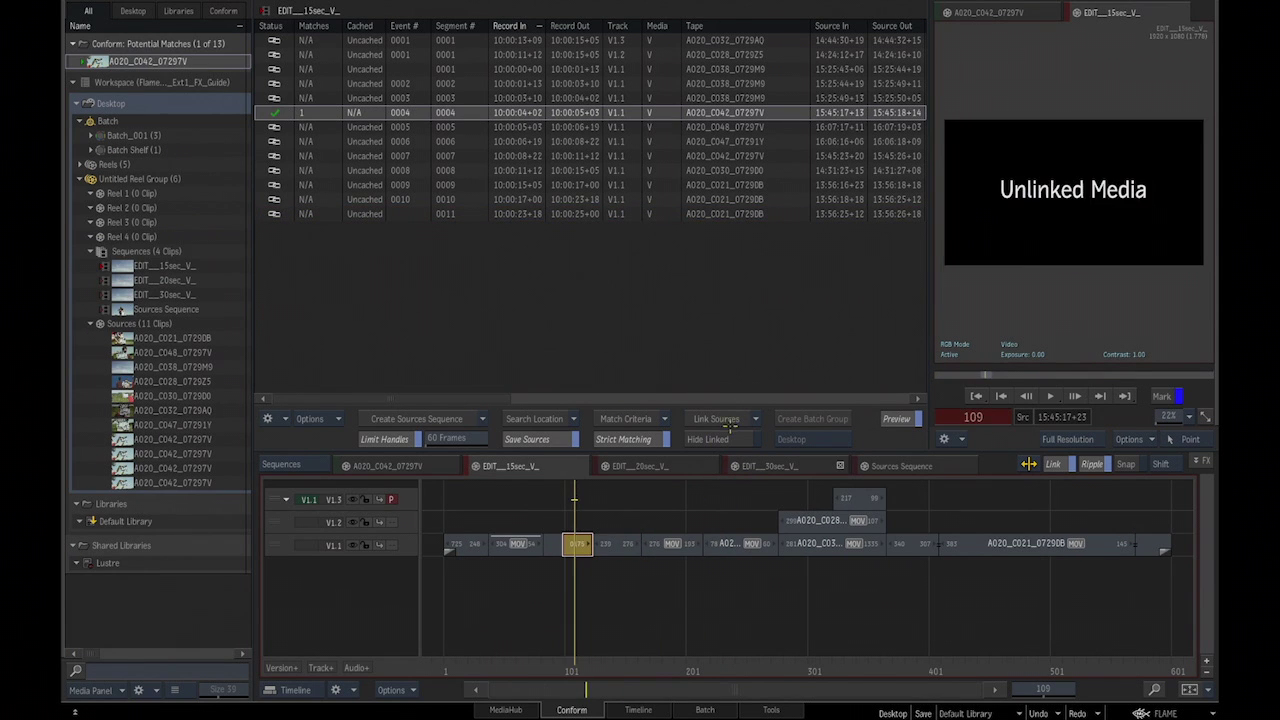
{"action": "left_click", "coordinate": [695, 498]}
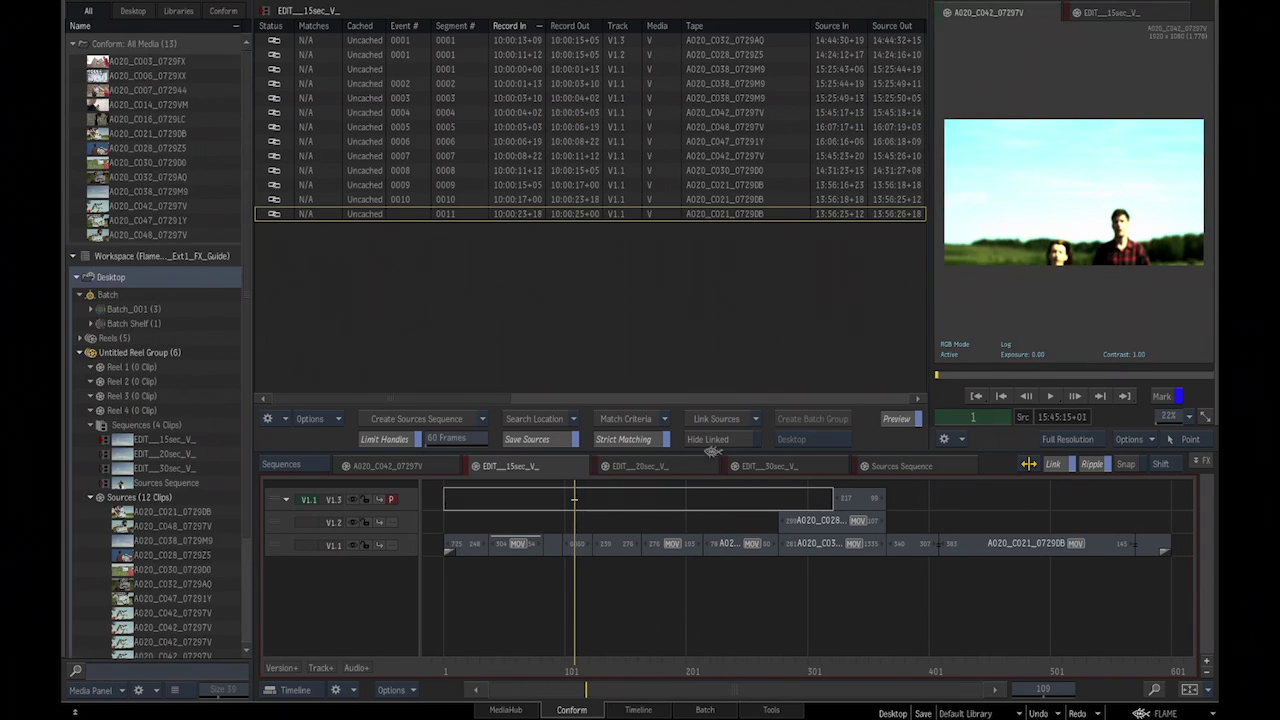
On EDIT_20sec_V_, turn Limit Handles off and preview up to frame 195.
{"action": "left_click", "coordinate": [640, 466]}
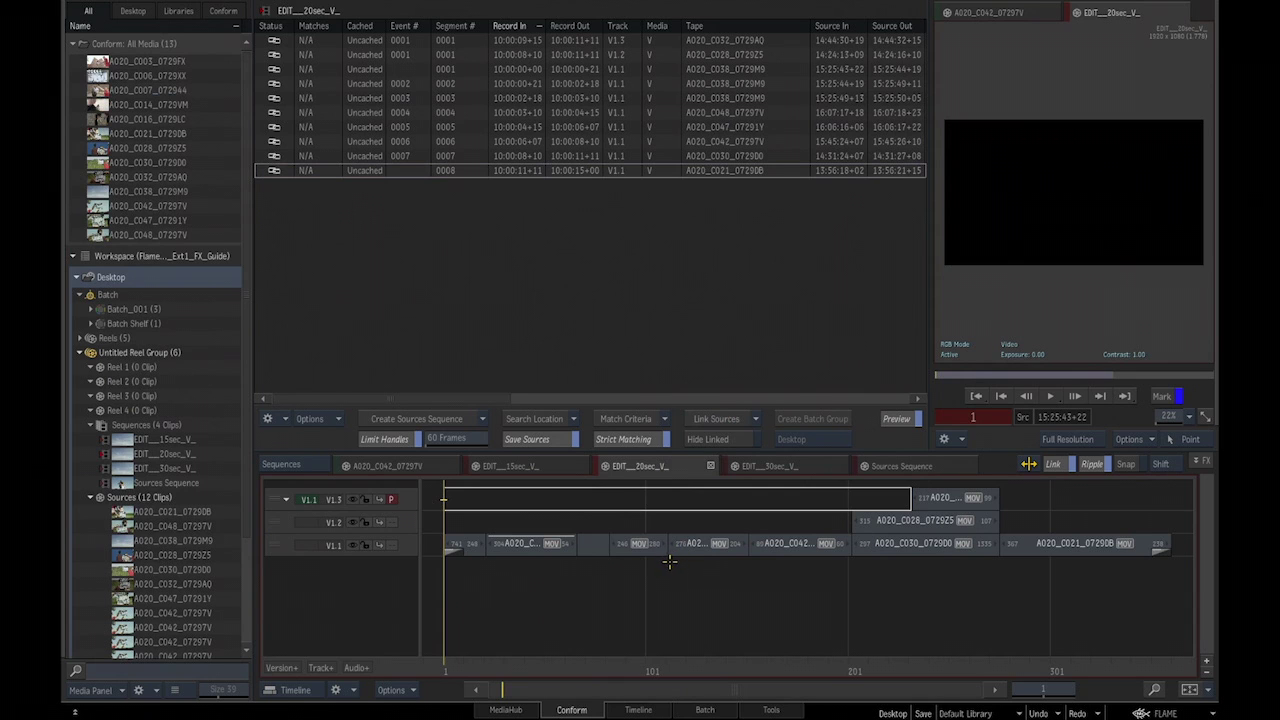
{"action": "left_click", "coordinate": [397, 445]}
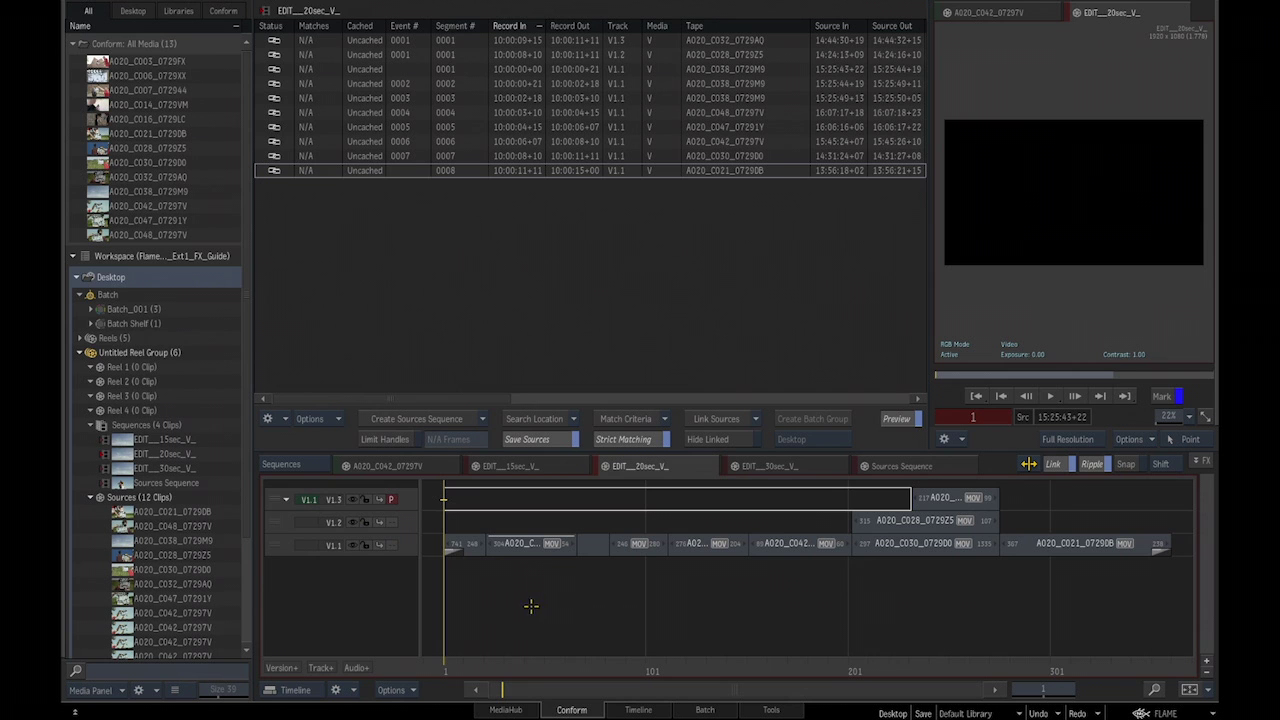
{"action": "left_click_drag", "start_coordinate": [734, 667], "coordinate": [803, 635]}
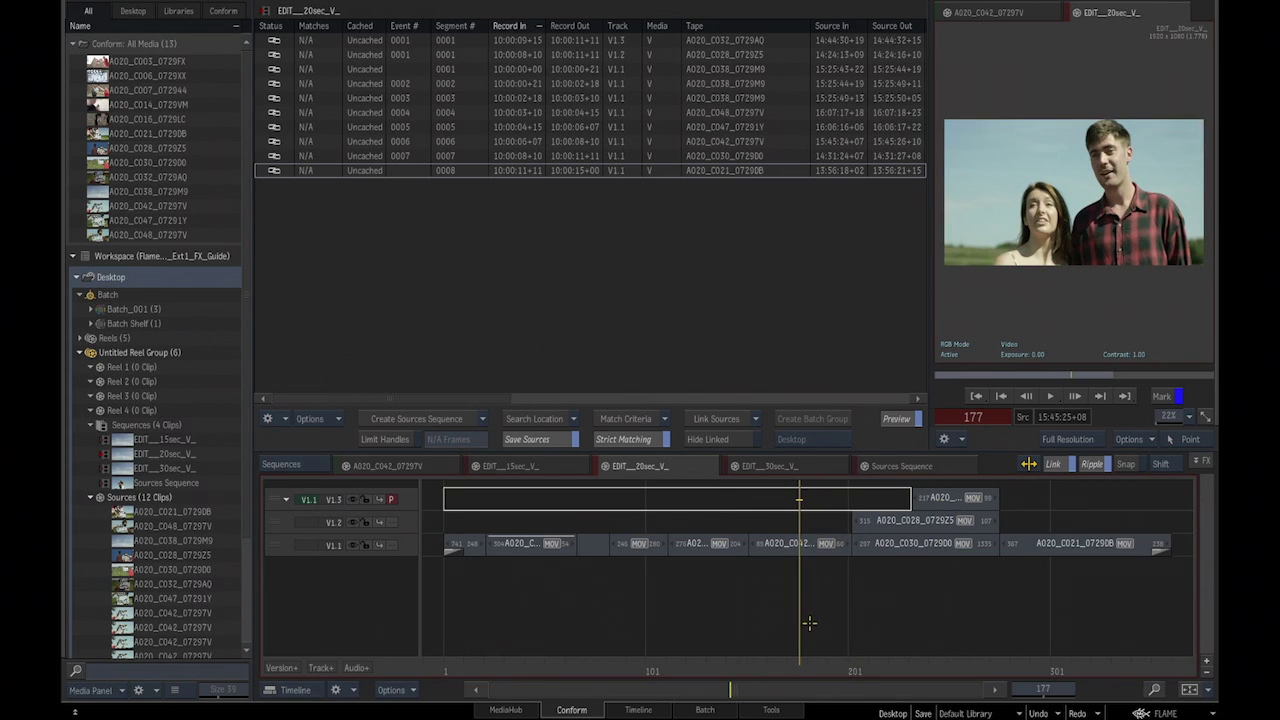
Import LogC_to_HD-video.ctf into A020_C047_07291Y's pre-processing RGB LUT and make it active.
{"action": "left_click", "coordinate": [638, 710]}
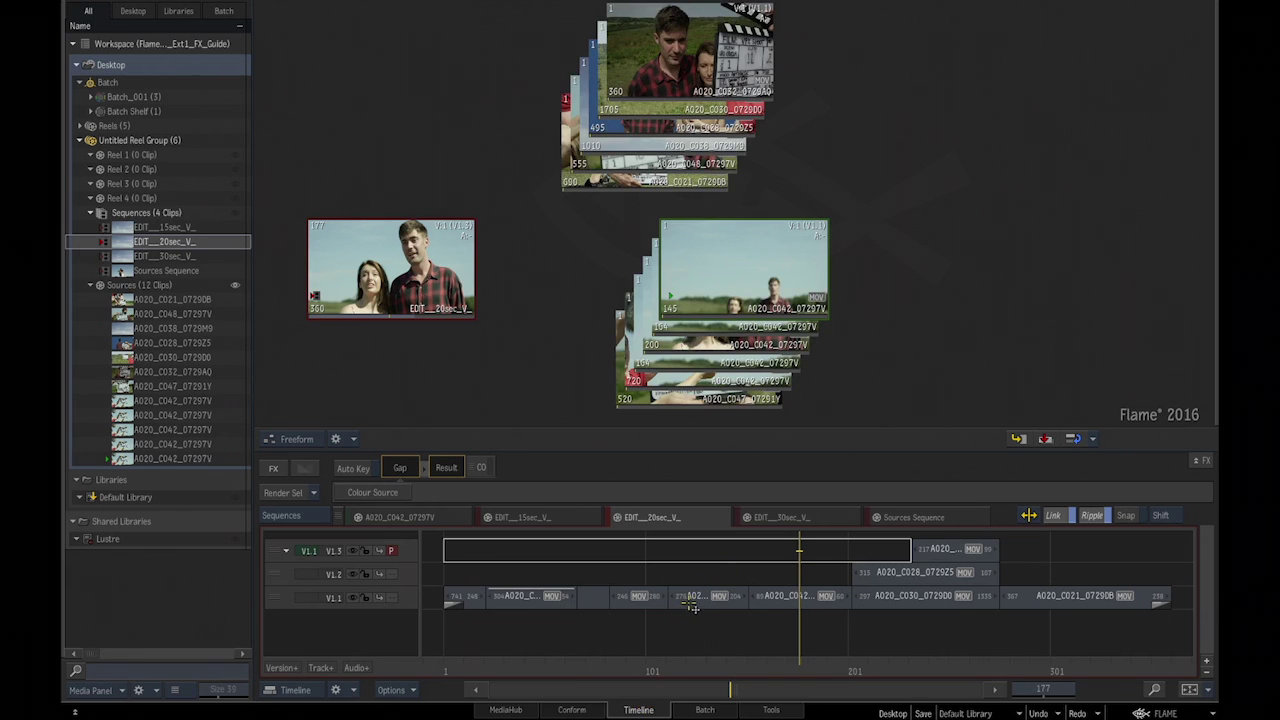
{"action": "left_click", "coordinate": [692, 600]}
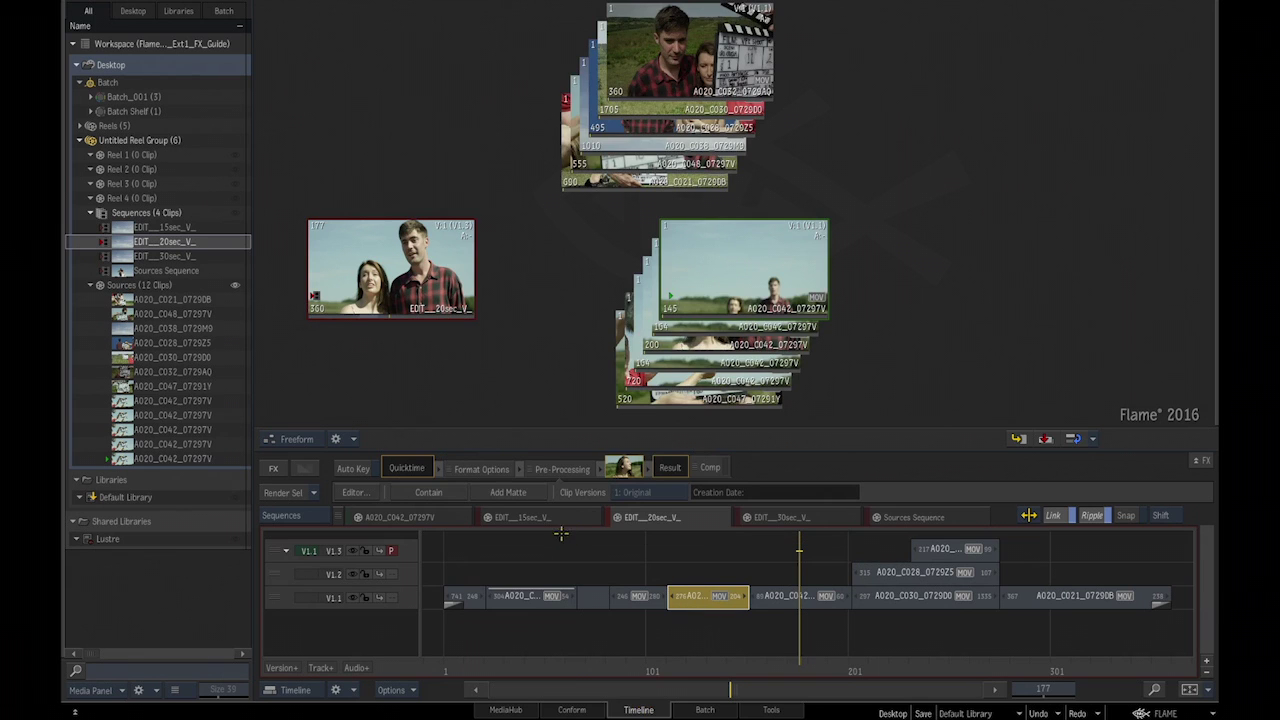
{"action": "left_click", "coordinate": [558, 469]}
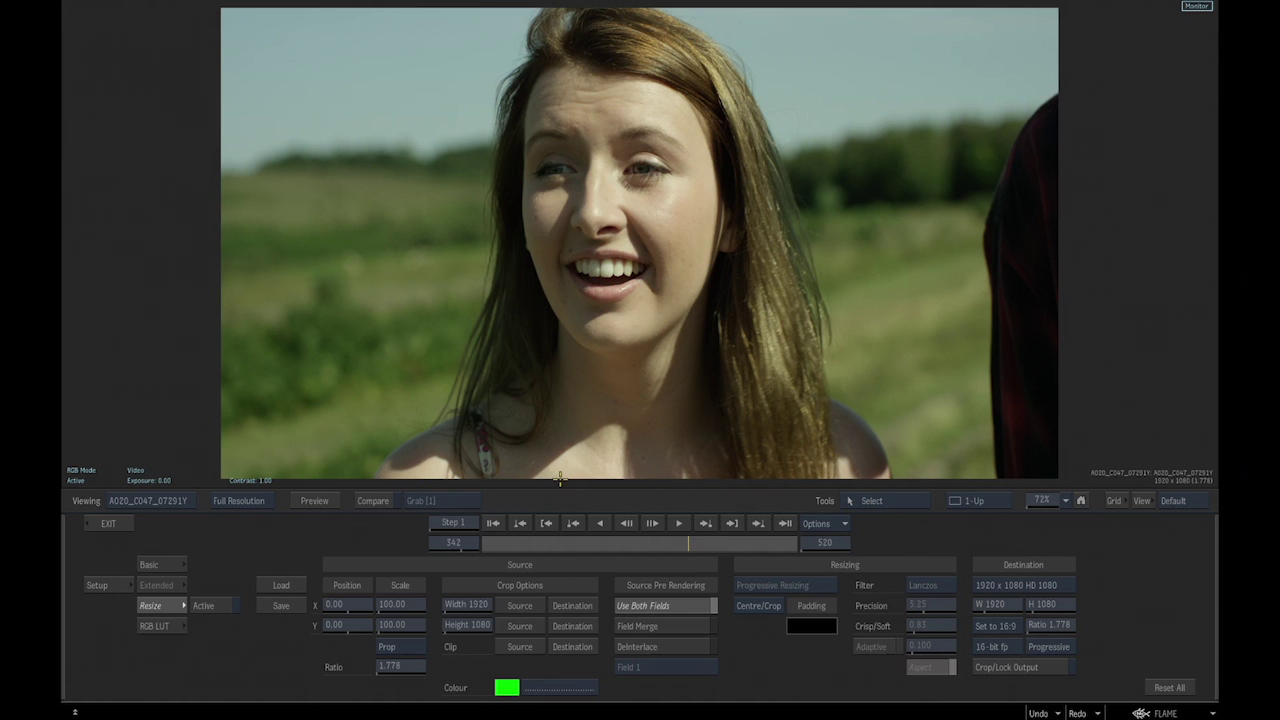
{"action": "left_click", "coordinate": [175, 625]}
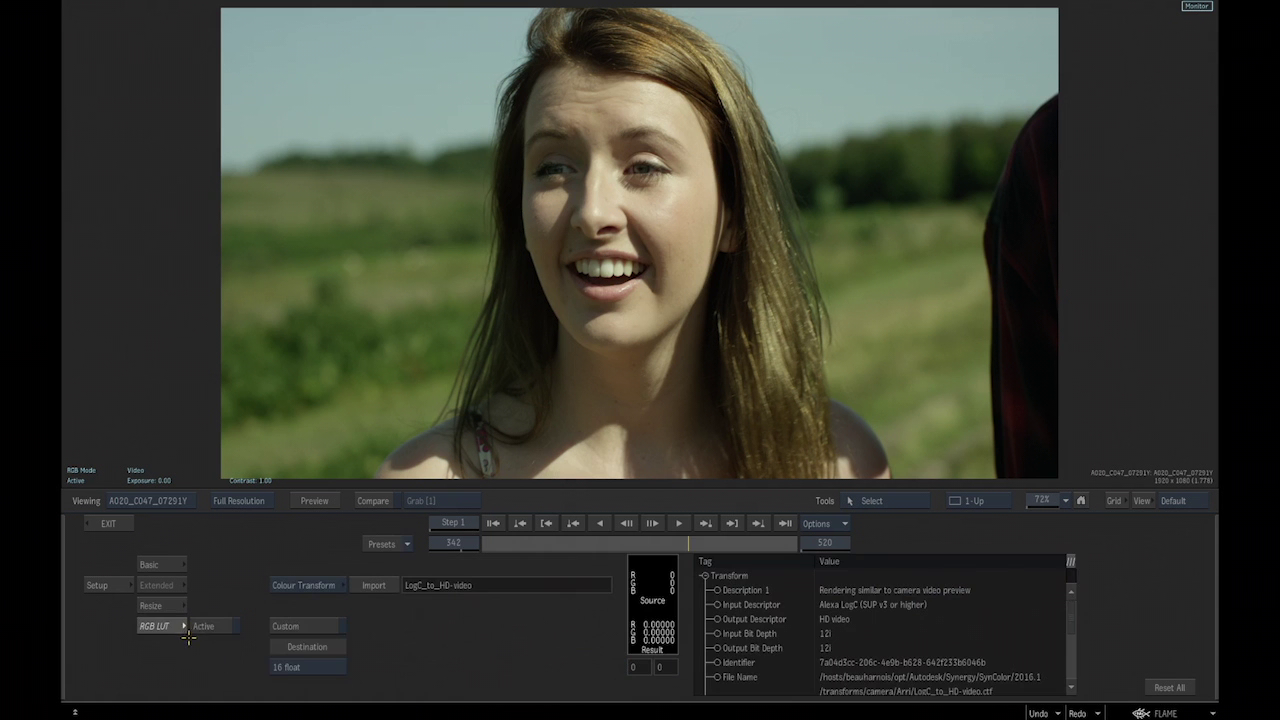
{"action": "left_click", "coordinate": [152, 564]}
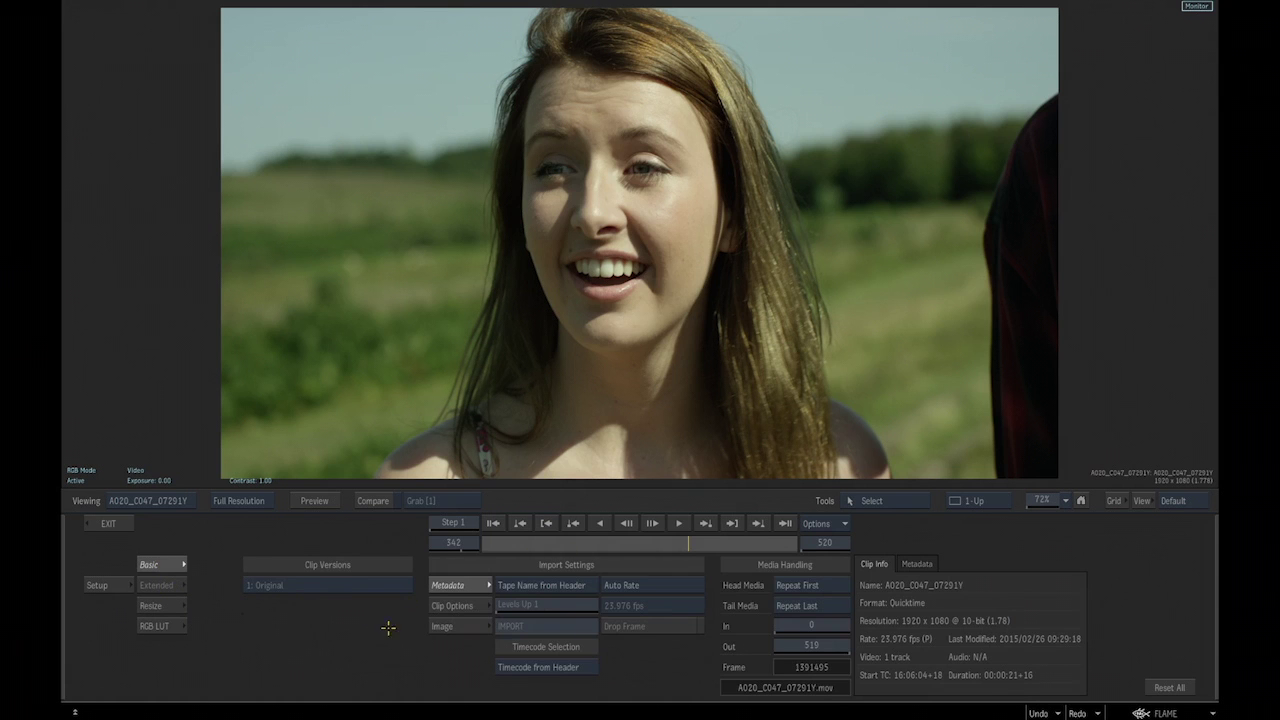
{"action": "left_click", "coordinate": [160, 626]}
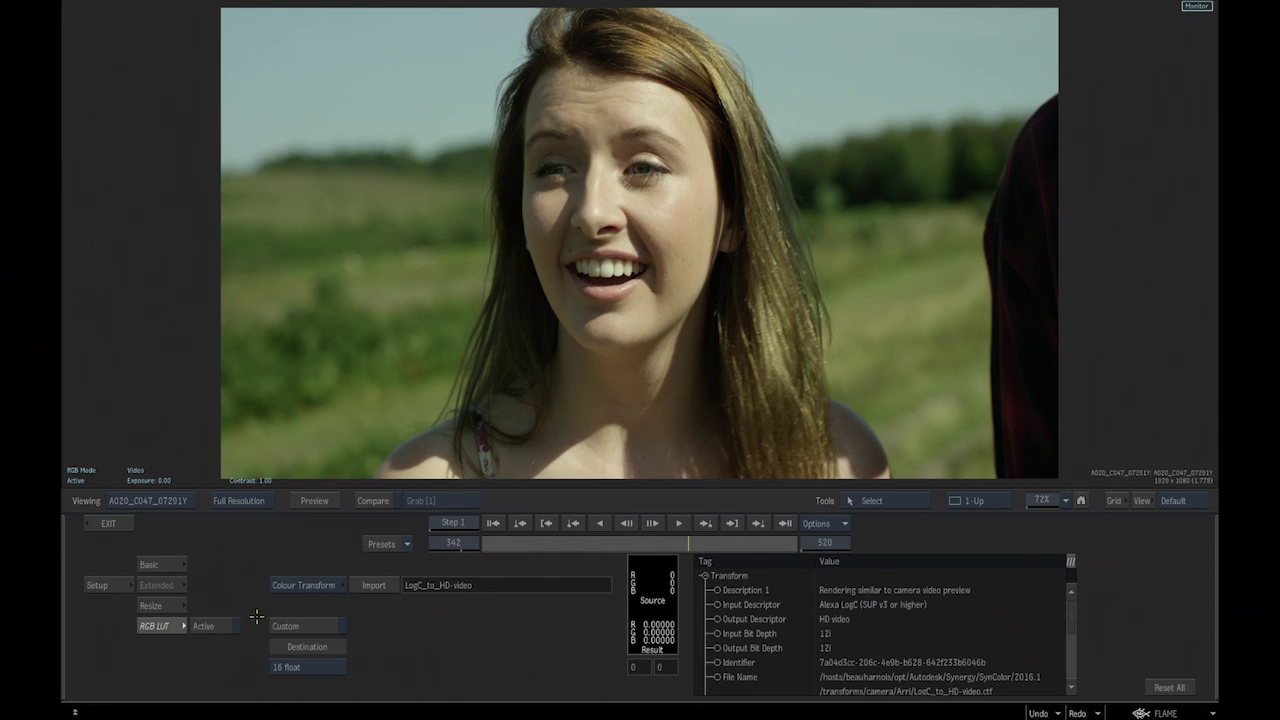
{"action": "left_click", "coordinate": [374, 586]}
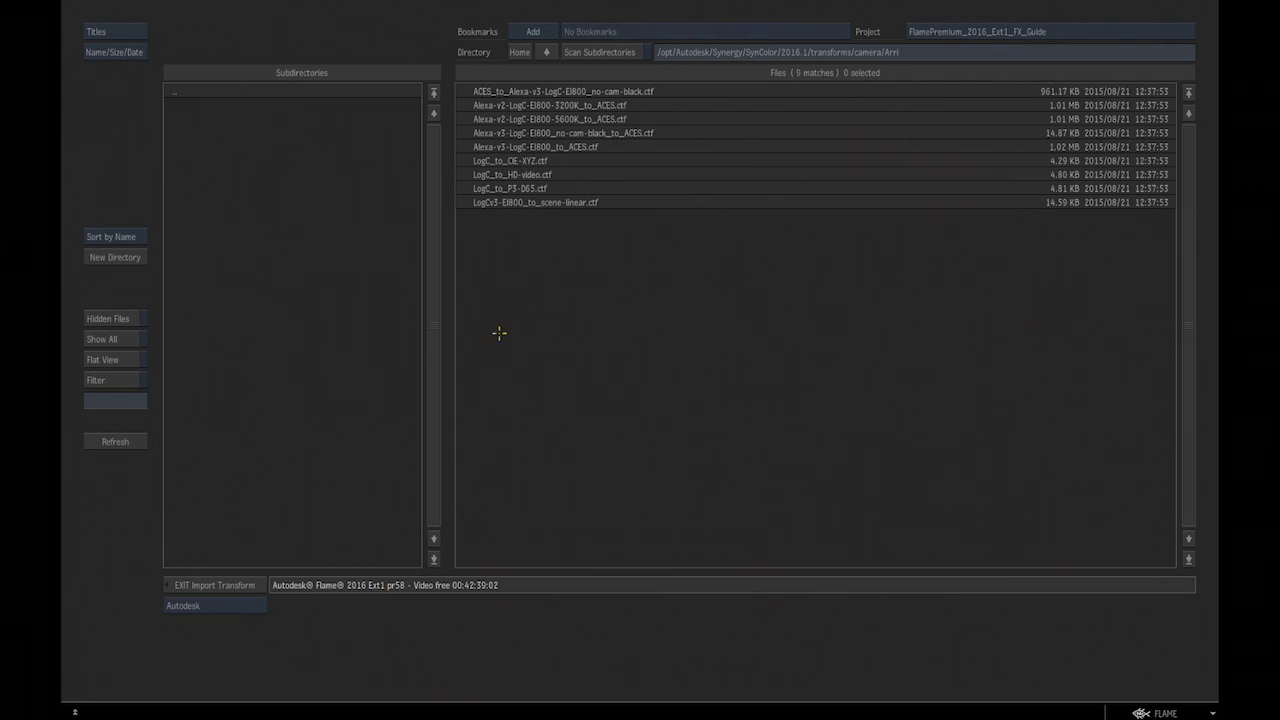
{"action": "double_click", "coordinate": [506, 174]}
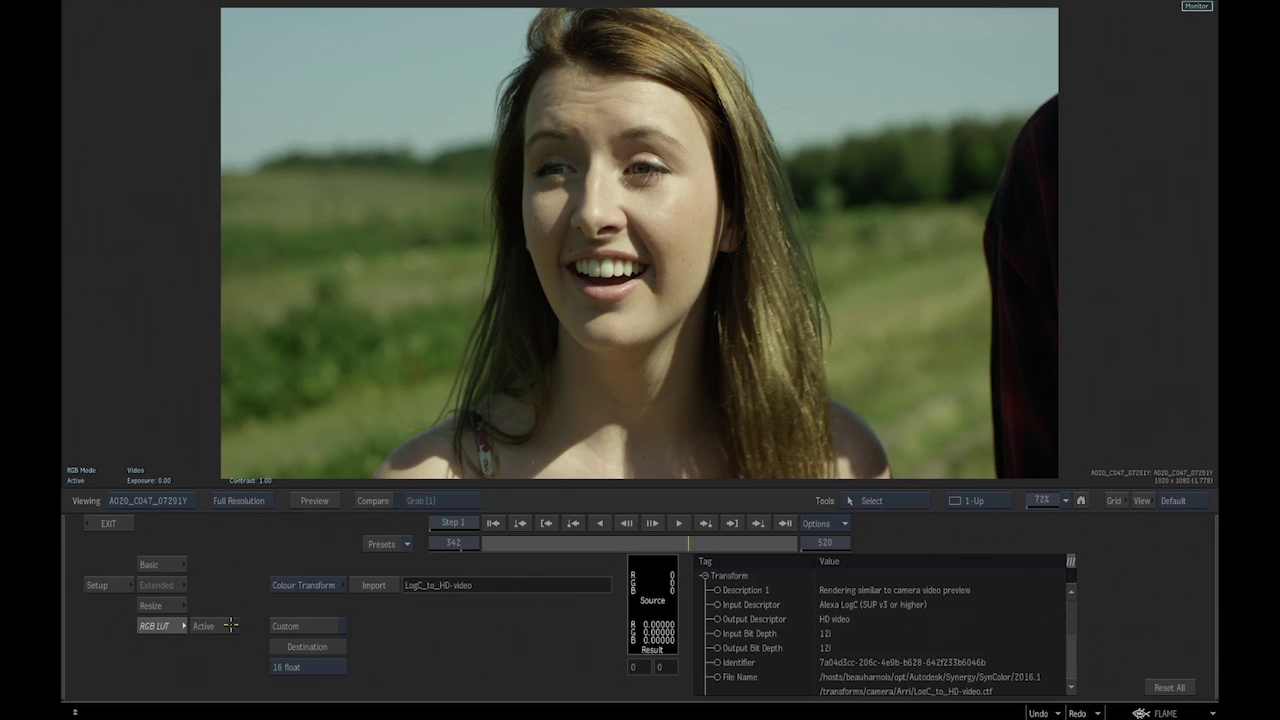
{"action": "left_click", "coordinate": [230, 625]}
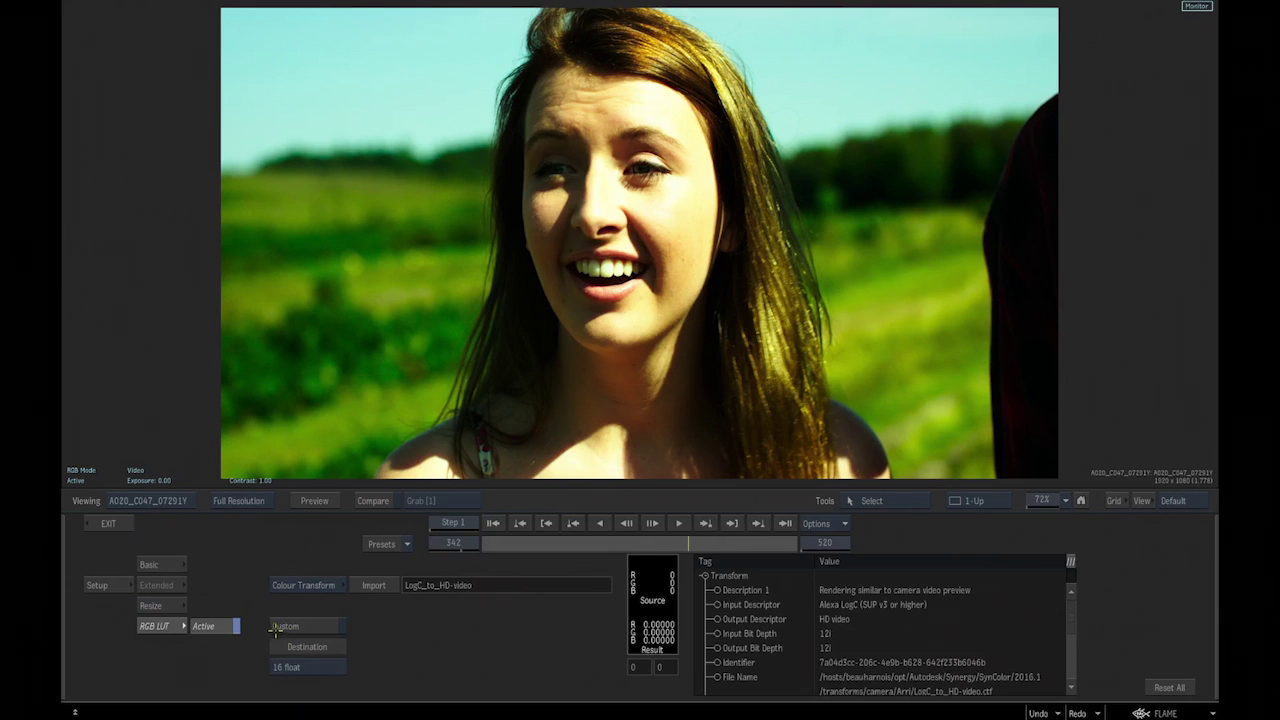
Exit the editor and compare the 30- and 15-second edits at frame 188.
{"action": "left_click", "coordinate": [111, 523]}
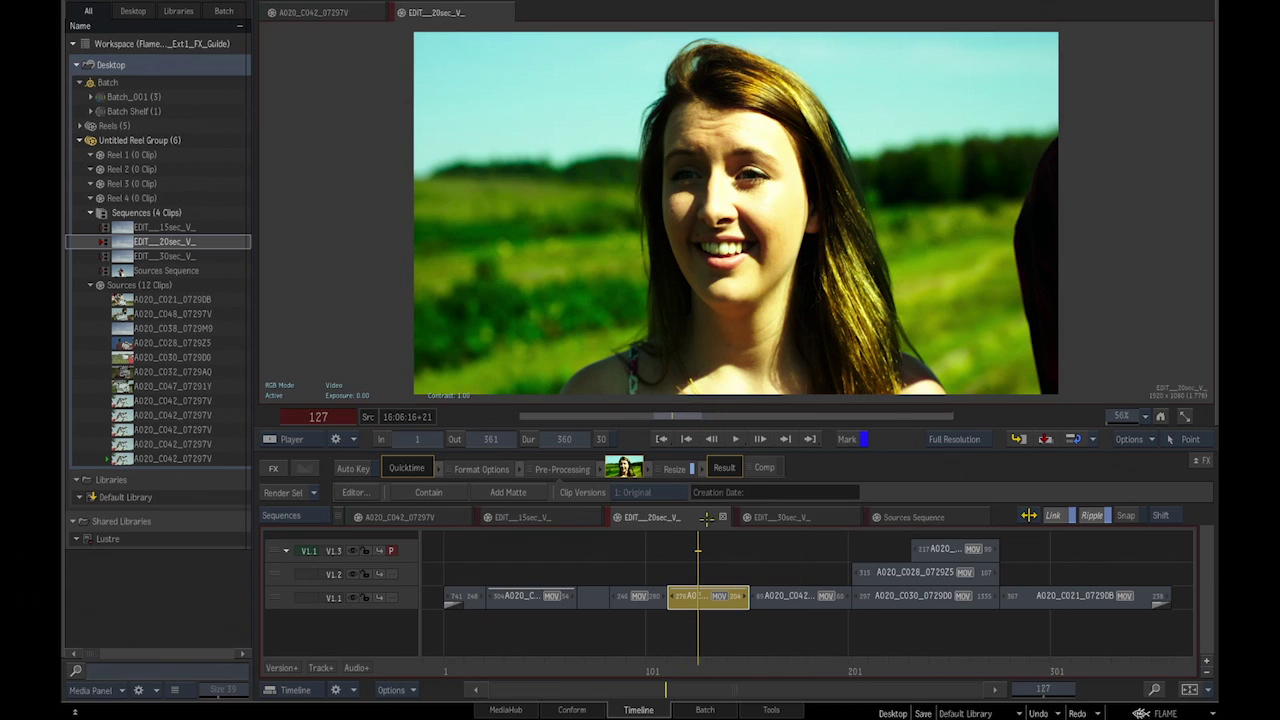
{"action": "left_click", "coordinate": [758, 517]}
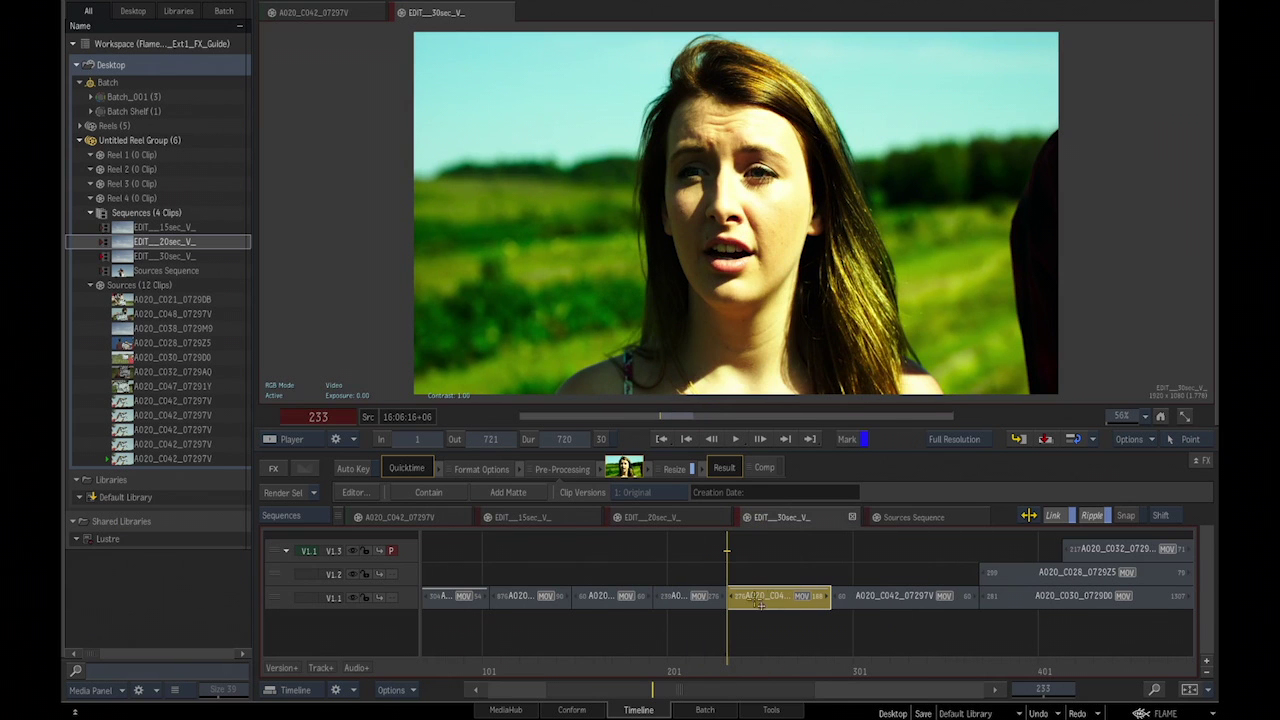
{"action": "left_click", "coordinate": [552, 517]}
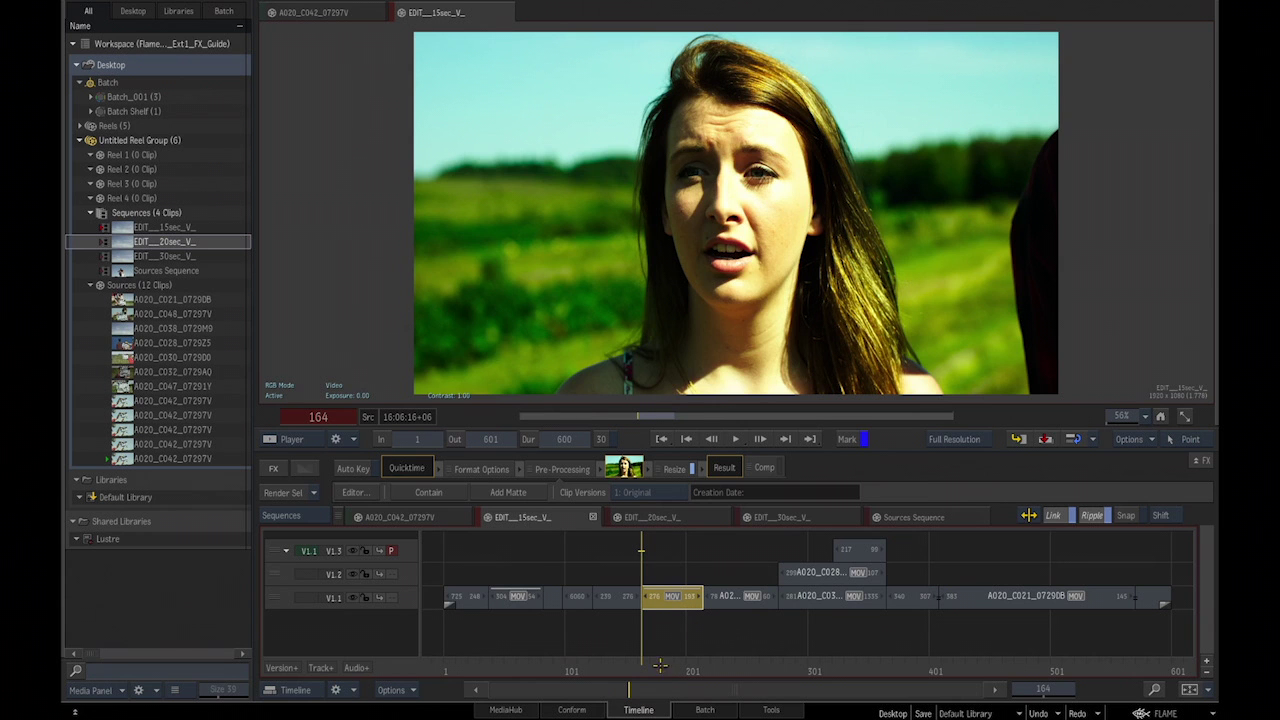
{"action": "left_click", "coordinate": [670, 672]}
Review the graded close-up in the Sources Sequence around frame 851.
{"action": "left_click", "coordinate": [905, 517]}
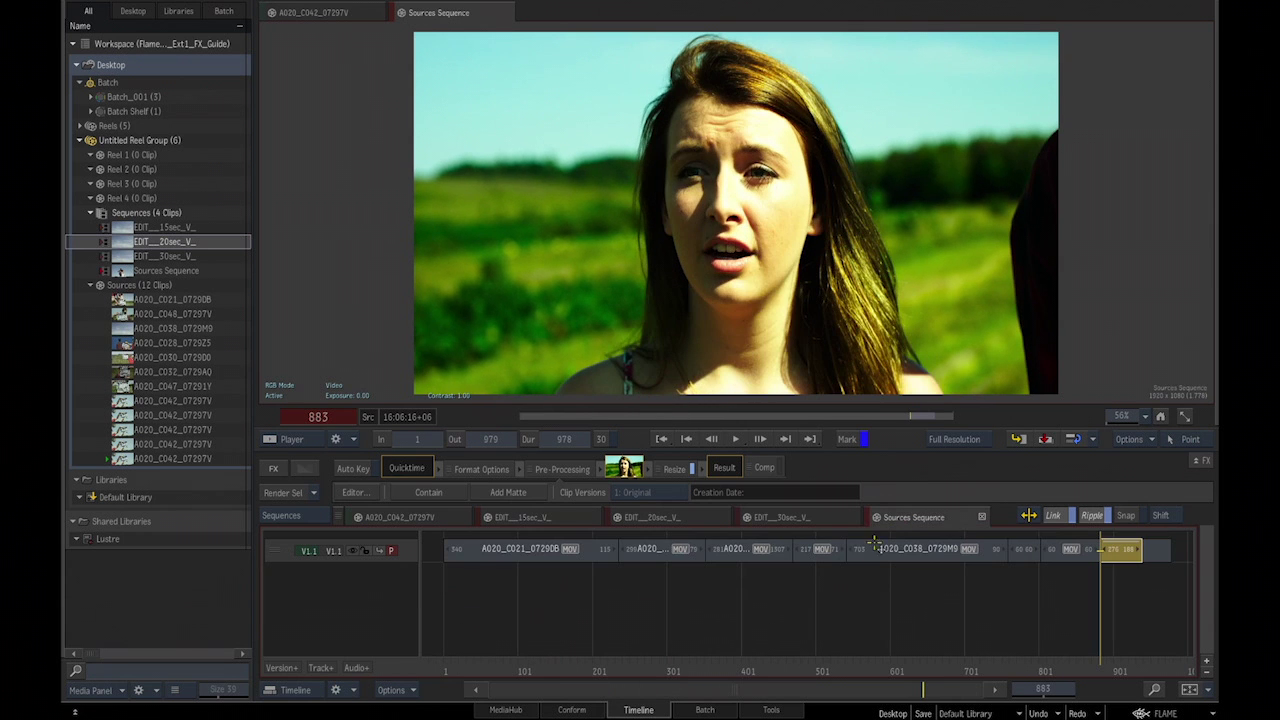
{"action": "mouse_move", "coordinate": [1110, 662]}
{"action": "left_mouse_down"}
{"action": "mouse_move", "coordinate": [1073, 673]}
{"action": "mouse_move", "coordinate": [1146, 668]}
{"action": "mouse_move", "coordinate": [1097, 668]}
{"action": "left_mouse_up"}
{"action": "key", "text": "space"}
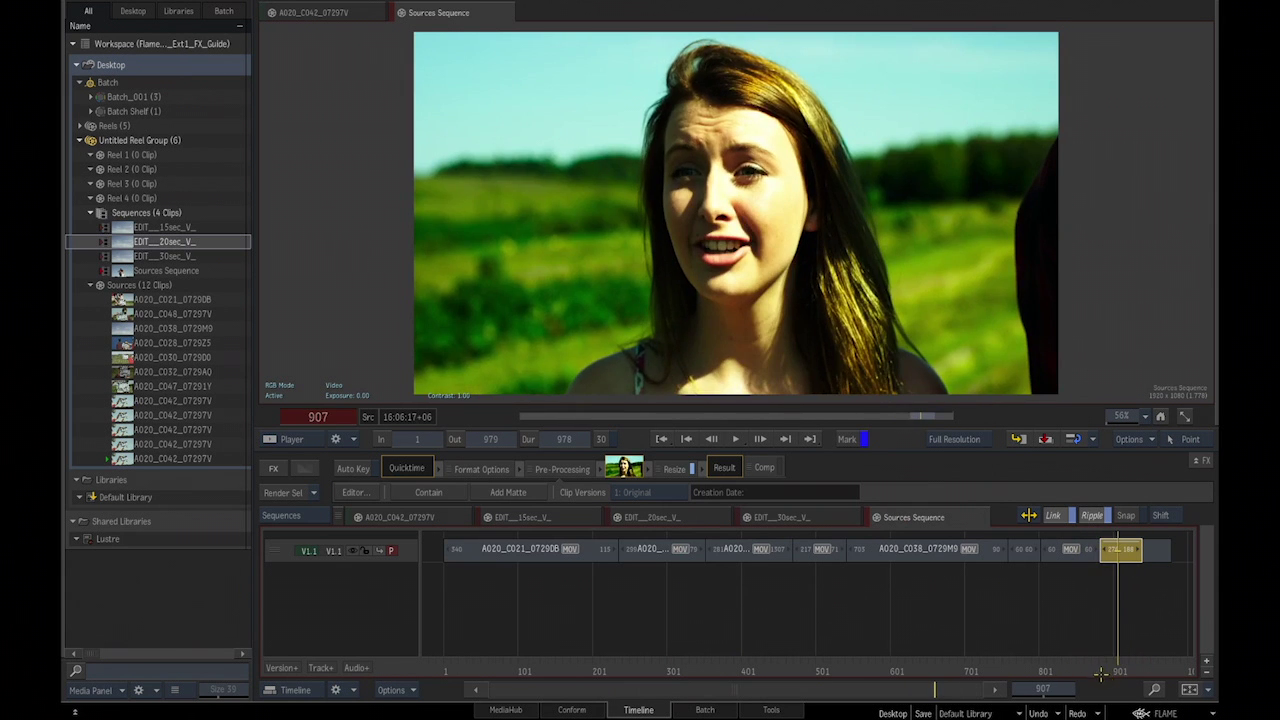
{"action": "key", "text": "ctrl+z"}
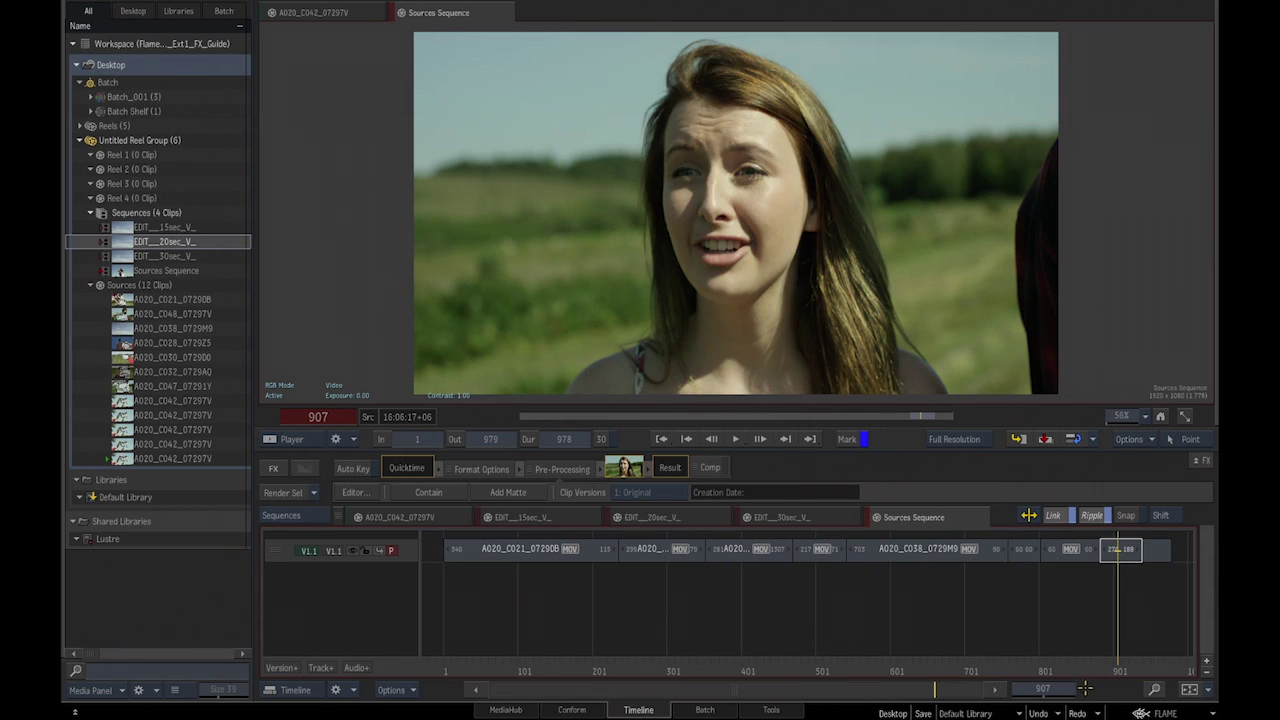
Pass through the 20-second edit back to the 15-second edit's close-up at frame 187.
{"action": "left_click", "coordinate": [700, 517]}
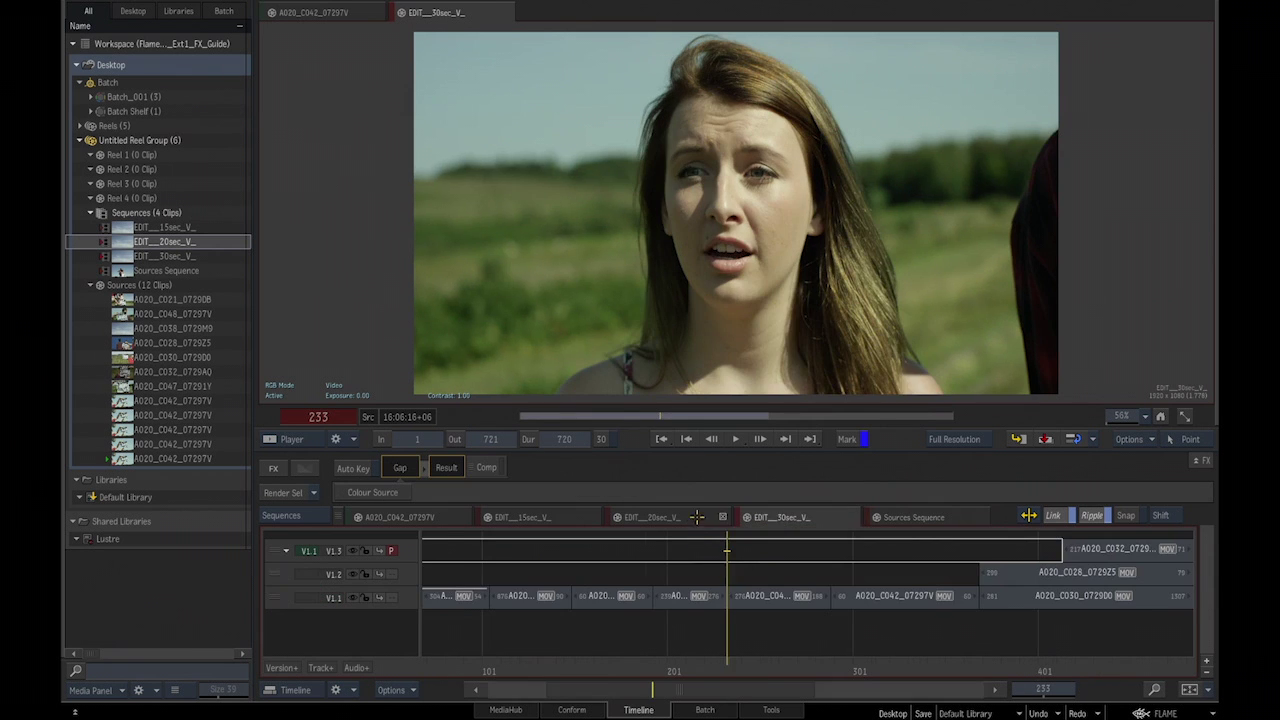
{"action": "left_click", "coordinate": [503, 520]}
{"action": "left_click_drag", "start_coordinate": [602, 660], "coordinate": [793, 642]}
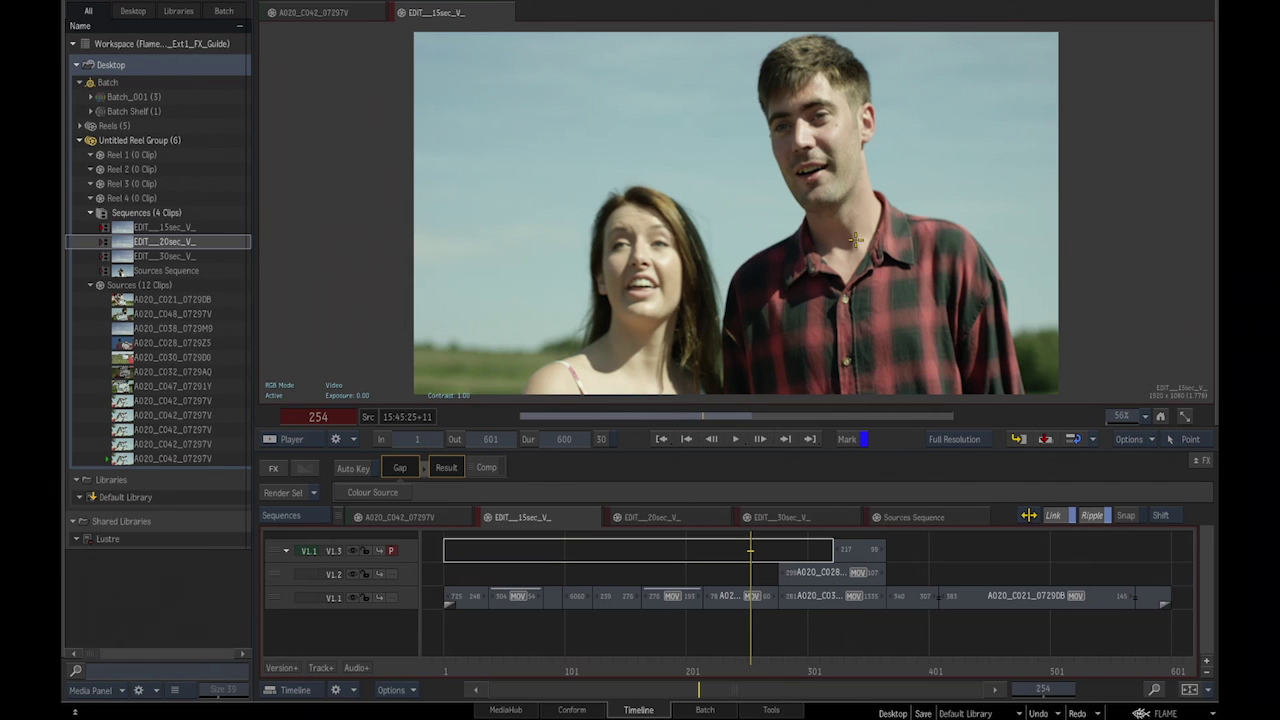
{"action": "left_click", "coordinate": [669, 663]}
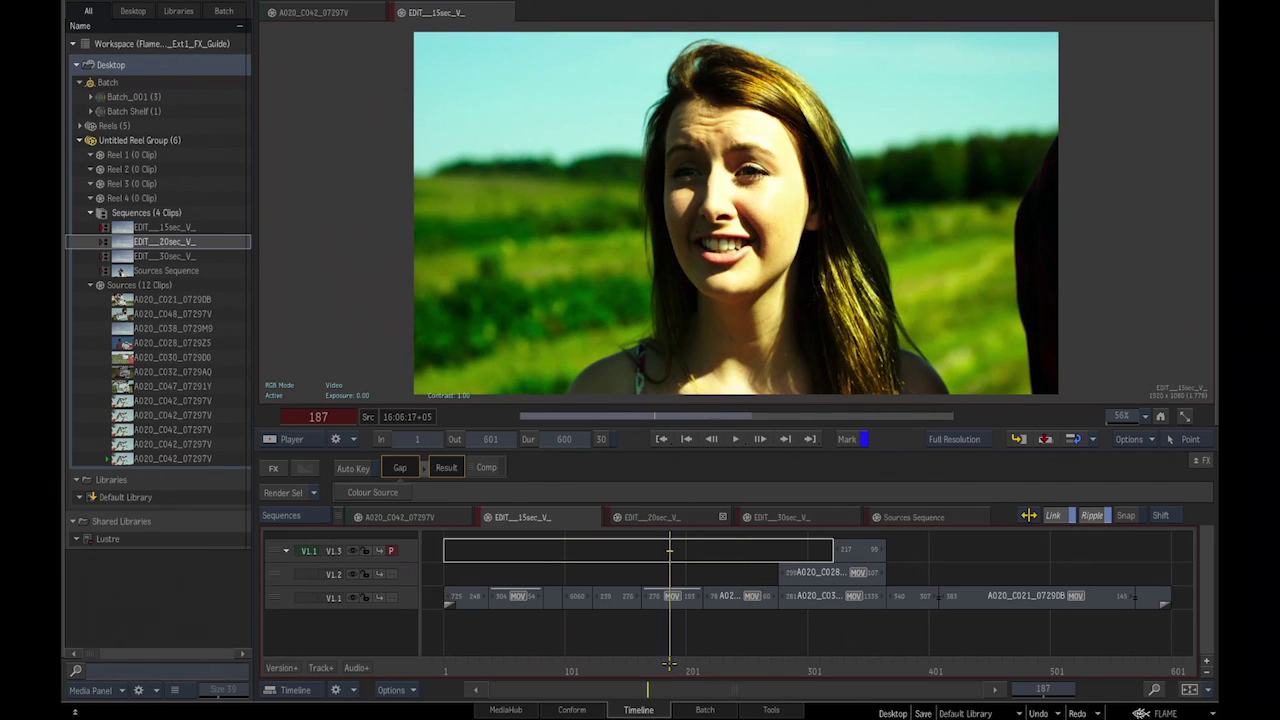
Apply Duplicate Source to the graded V1.1 close-up in EDIT_15sec_V_, landing on frame 192.
{"action": "right_click", "coordinate": [689, 598]}
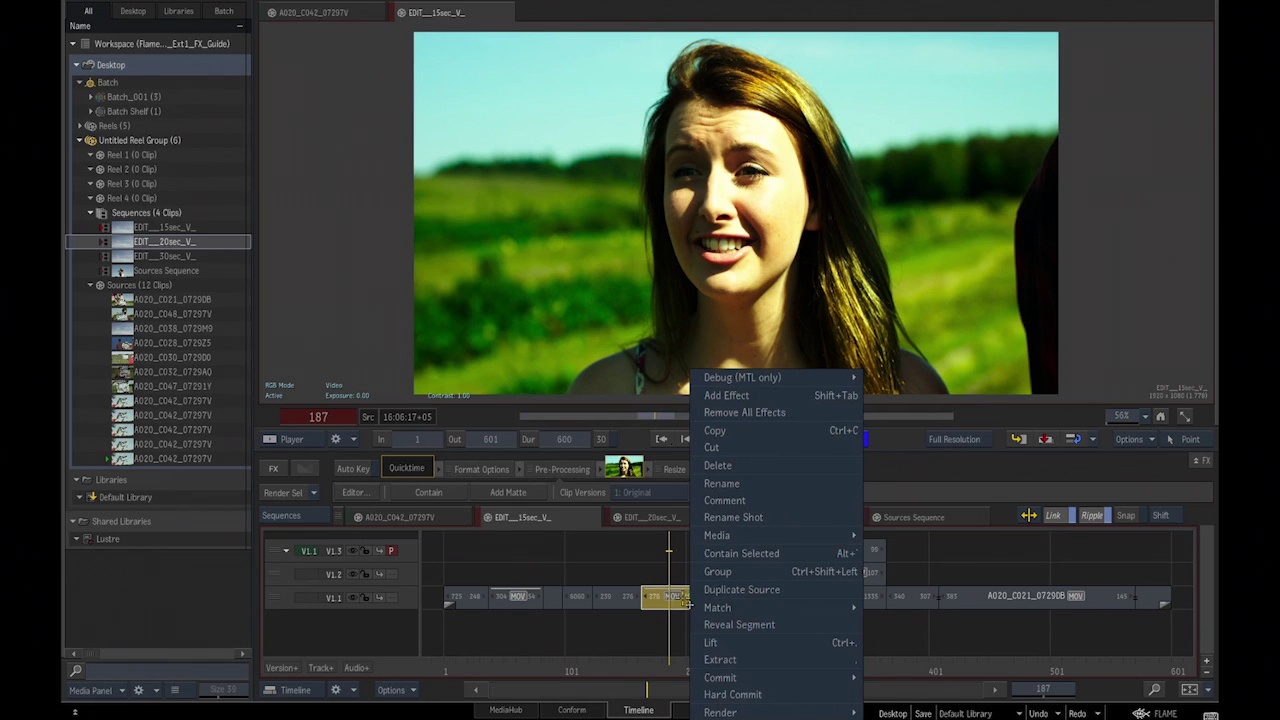
{"action": "left_click", "coordinate": [798, 596]}
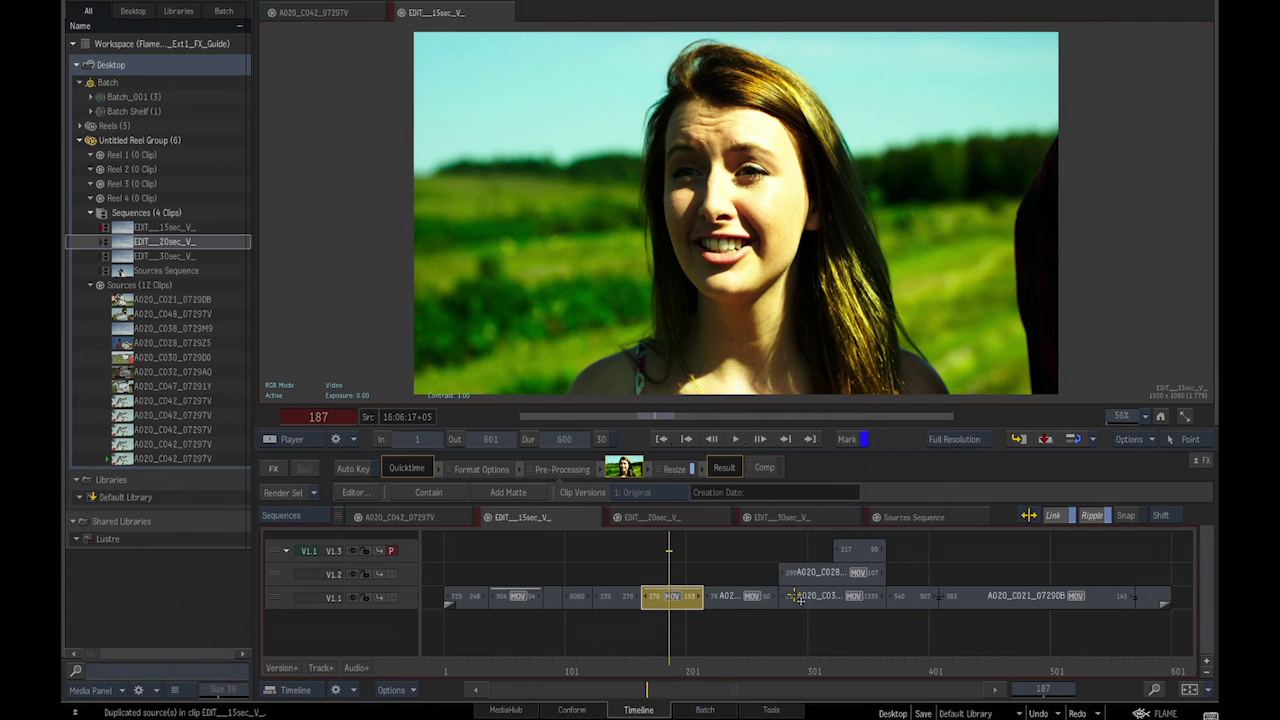
{"action": "left_click", "coordinate": [676, 664]}
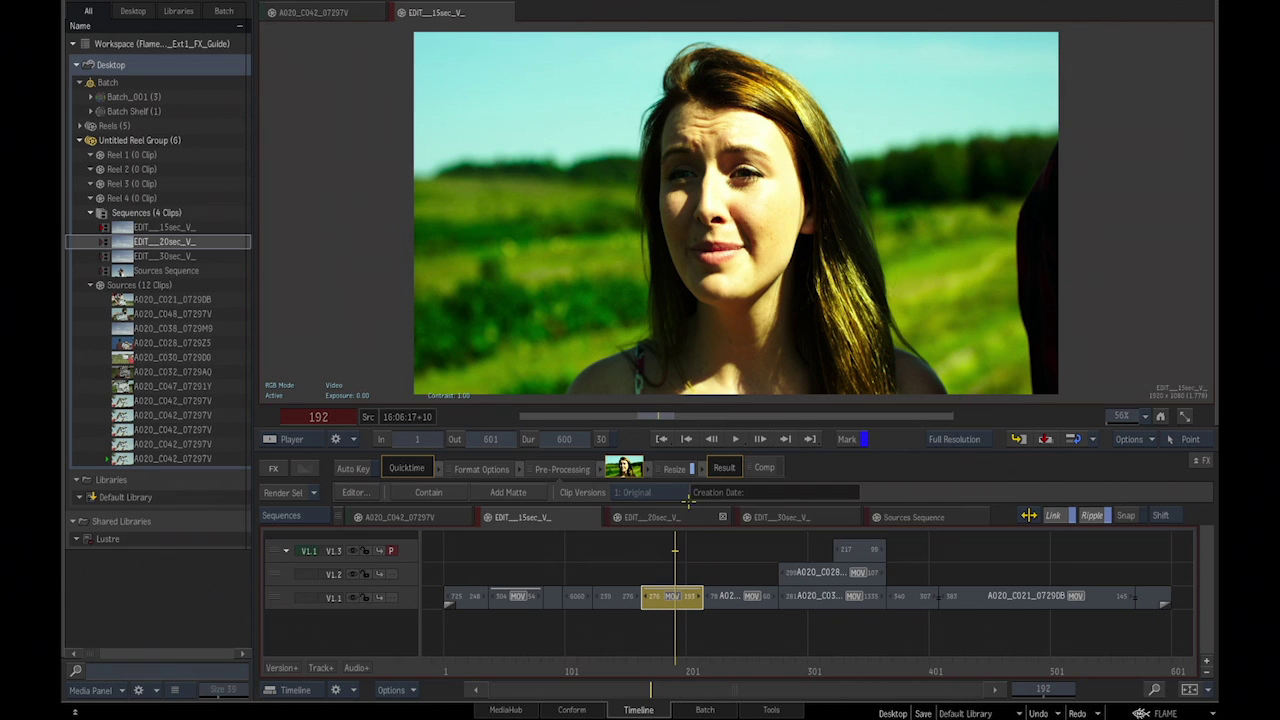
Switch off the colour transform in the duplicated clip's pre-processing.
{"action": "double_click", "coordinate": [665, 600]}
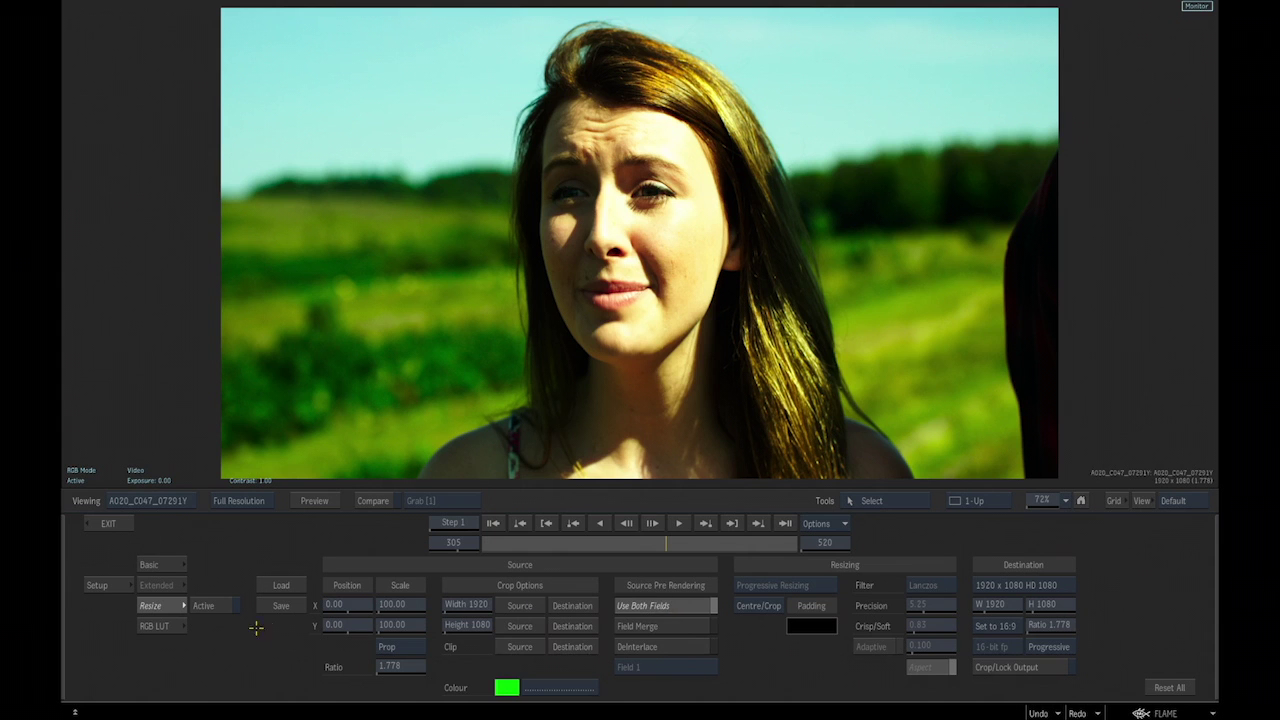
{"action": "left_click", "coordinate": [170, 626]}
{"action": "left_click", "coordinate": [210, 624]}
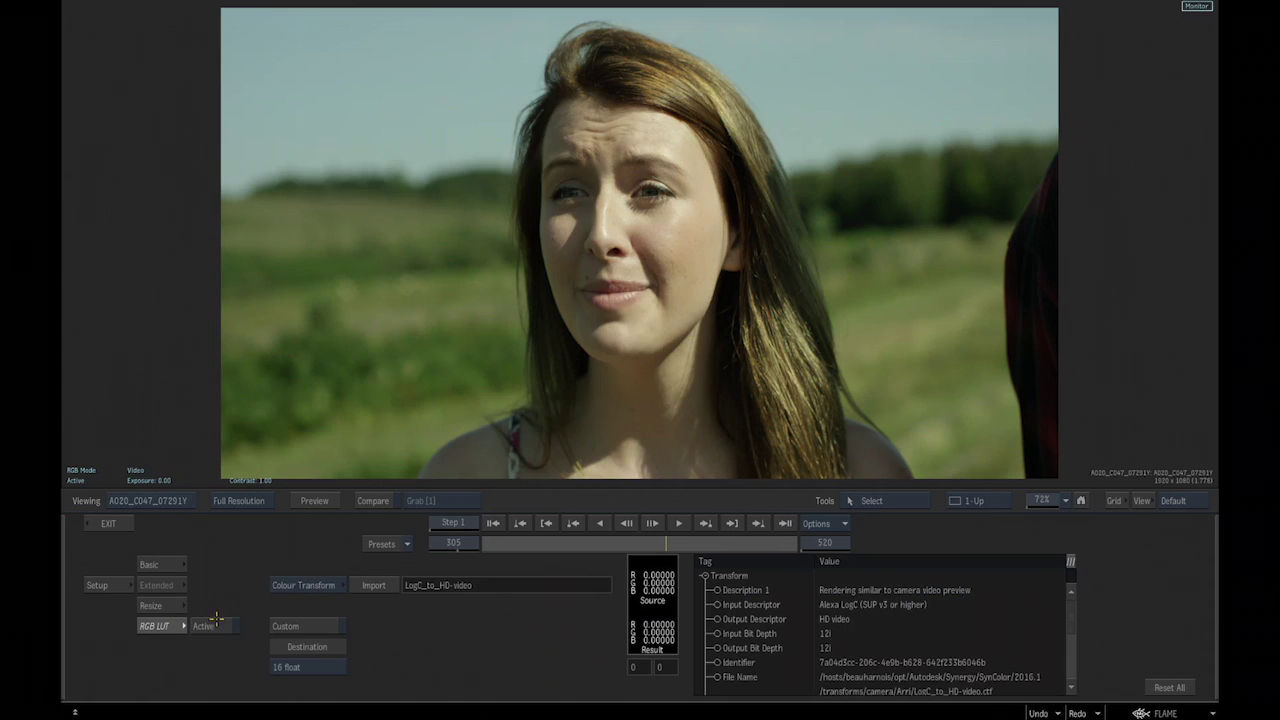
{"action": "left_click", "coordinate": [110, 523]}
Undo the heavy grade on the 20-second edit's shot at frame 130, review it, then open Conform.
{"action": "left_click", "coordinate": [672, 518]}
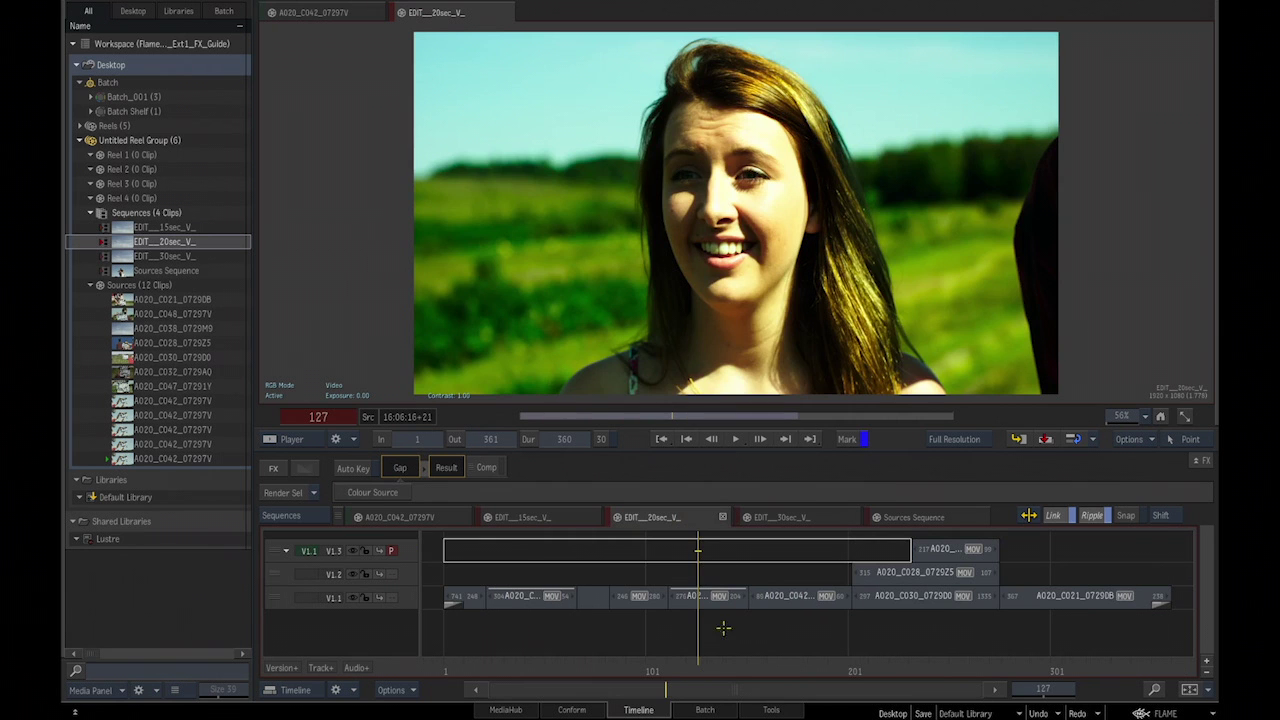
{"action": "left_click", "coordinate": [705, 662]}
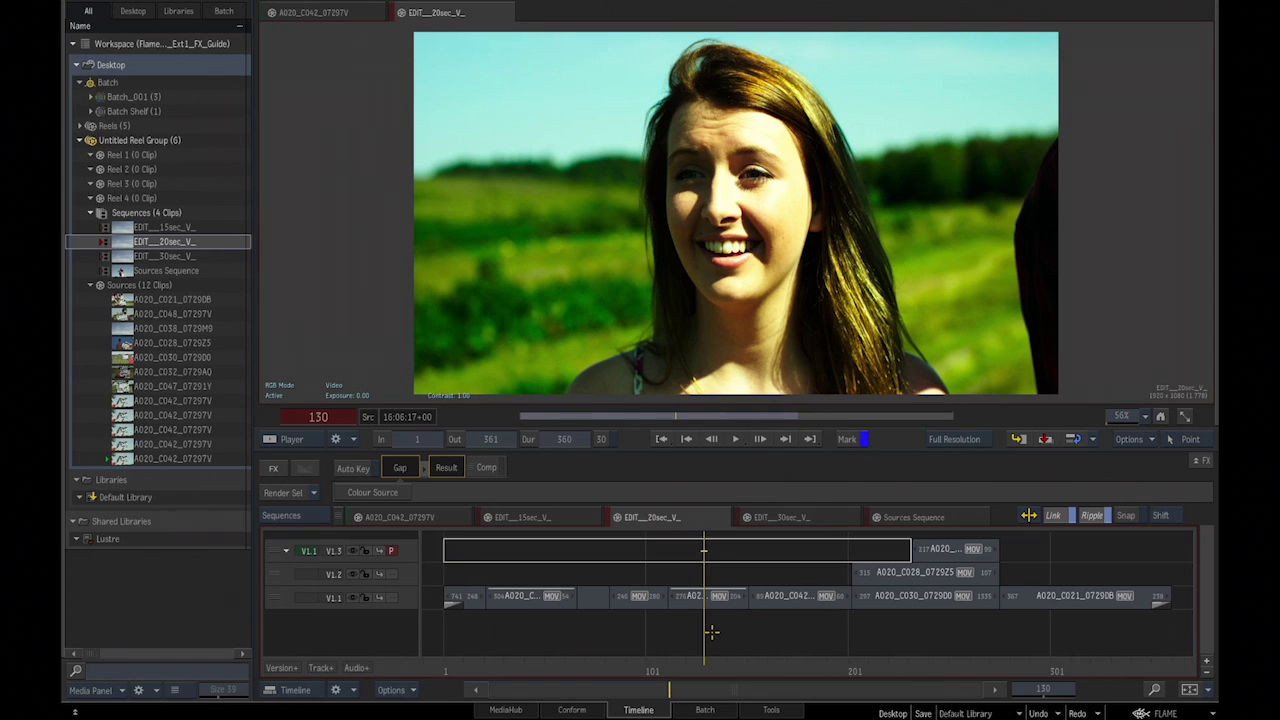
{"action": "key", "text": "ctrl+z"}
{"action": "key", "text": "ctrl+z"}
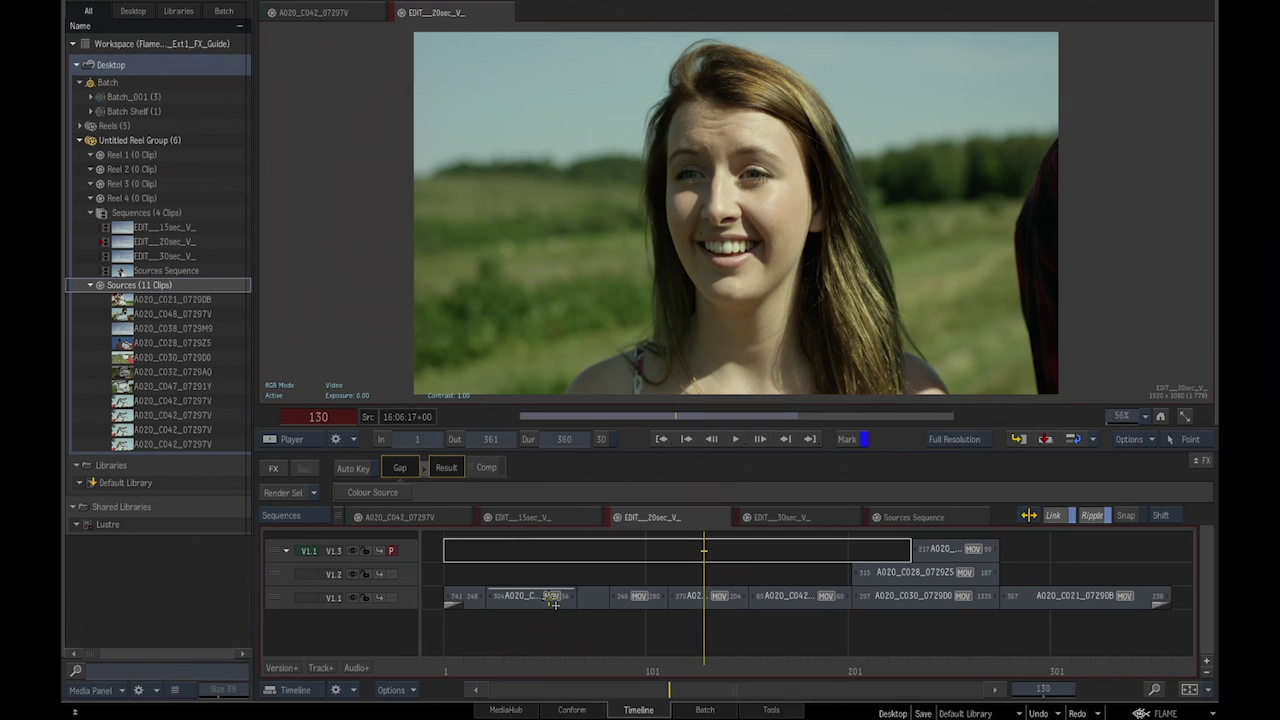
{"action": "left_click_drag", "start_coordinate": [488, 645], "coordinate": [948, 610]}
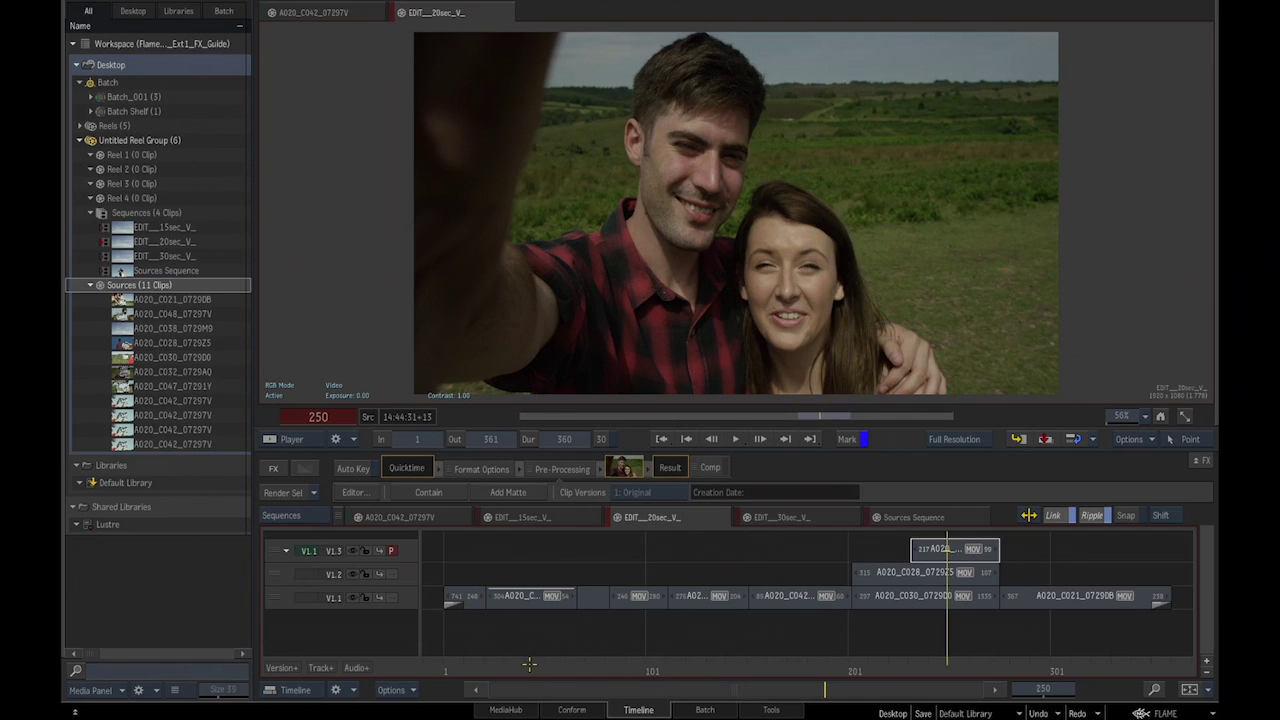
{"action": "left_click_drag", "start_coordinate": [450, 665], "coordinate": [1017, 623]}
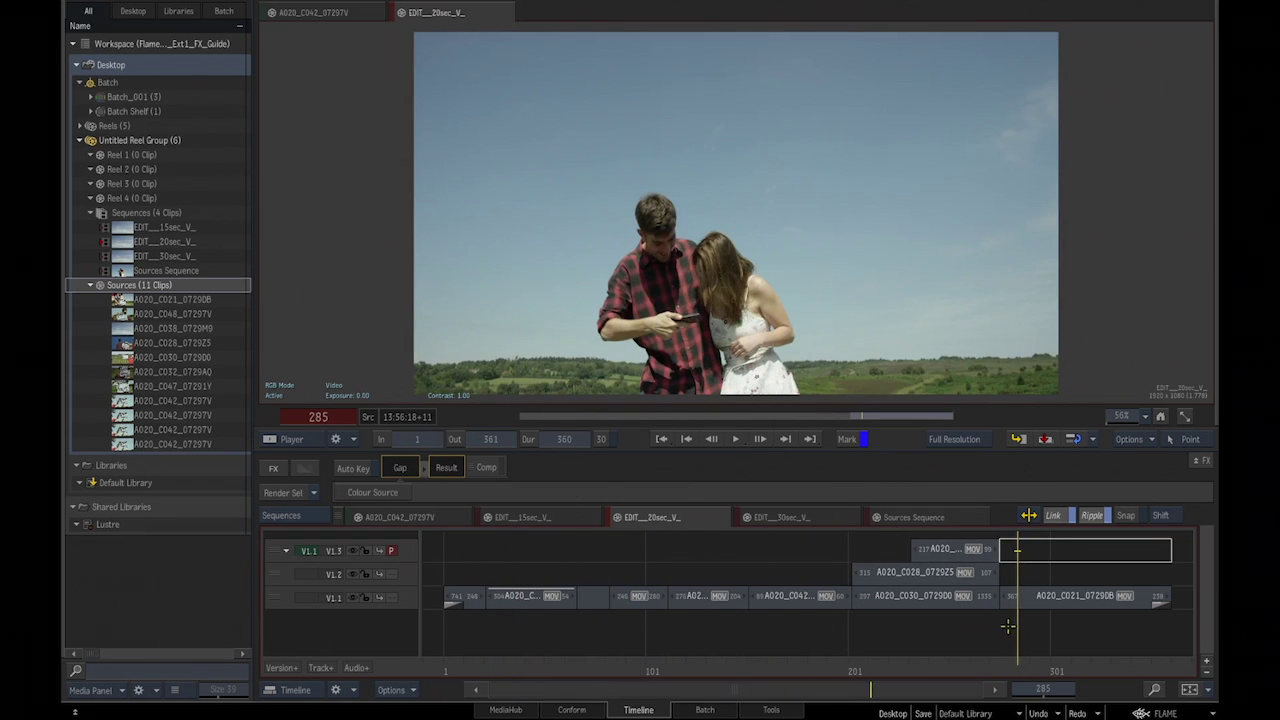
{"action": "left_click", "coordinate": [572, 710]}
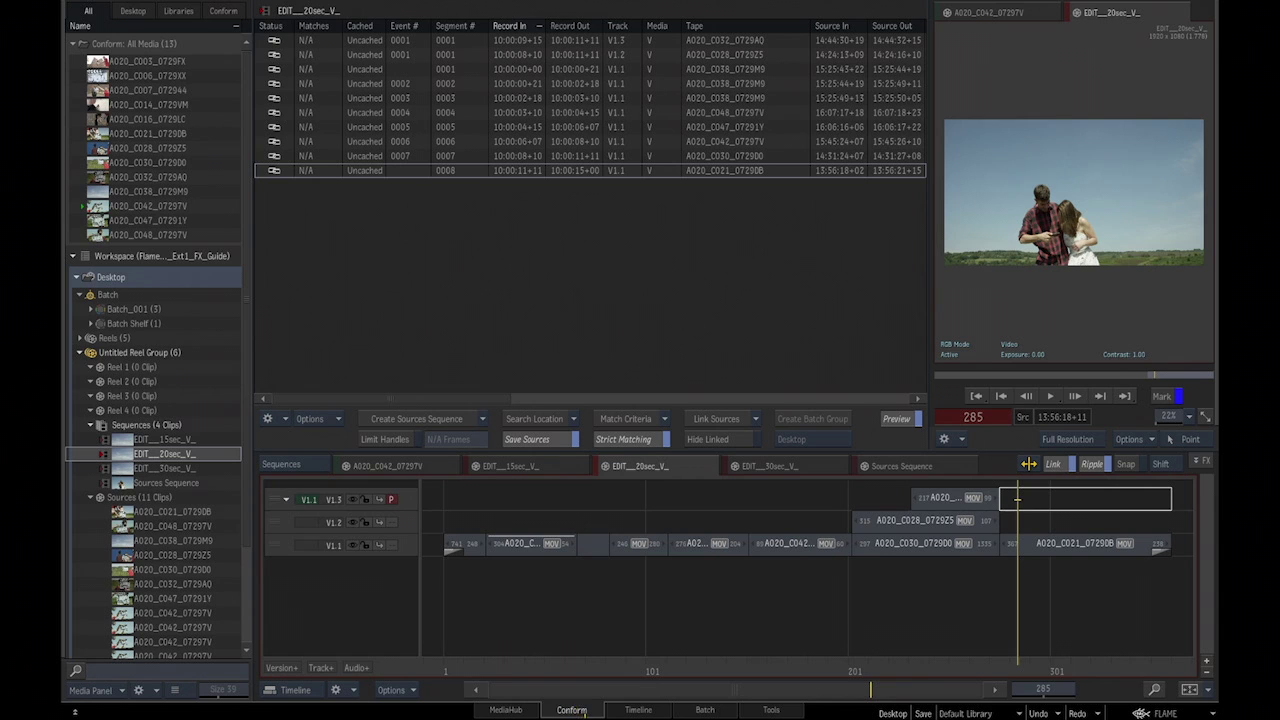
From frame 62 of the 20-second edit, choose Create Shots Sequence from the sequence-type dropdown.
{"action": "left_click", "coordinate": [566, 672]}
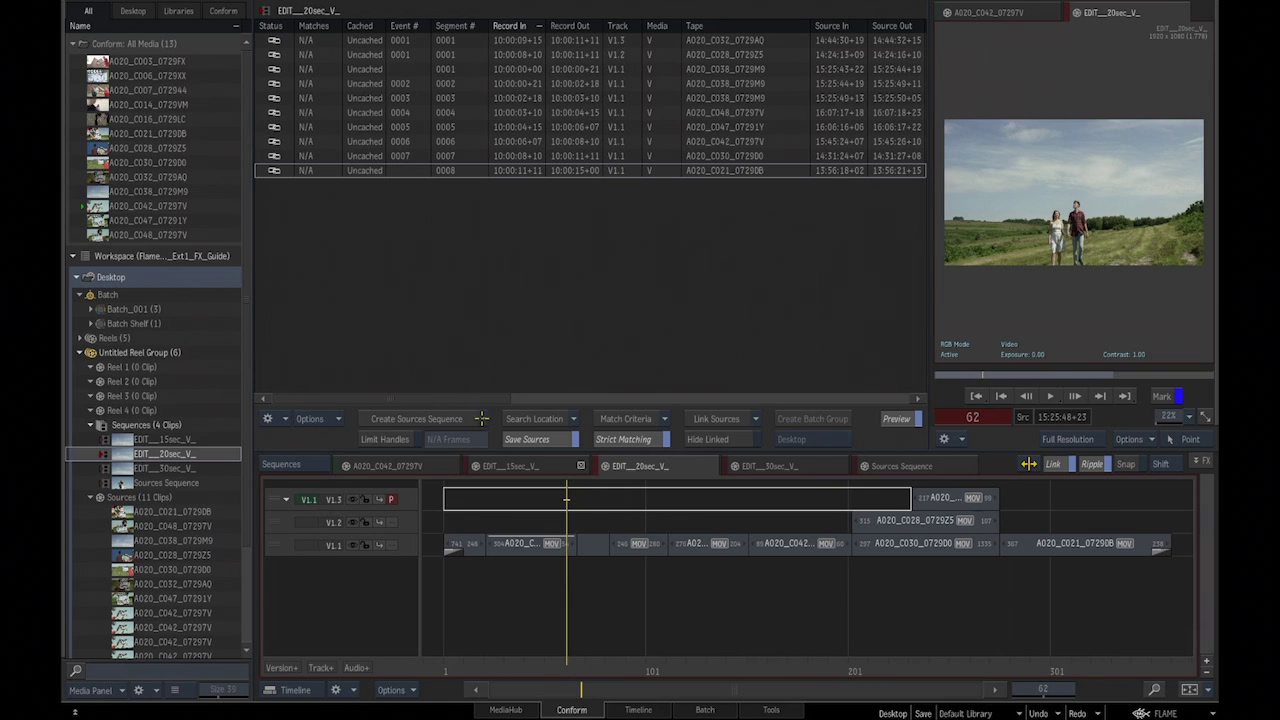
{"action": "left_click", "coordinate": [481, 418]}
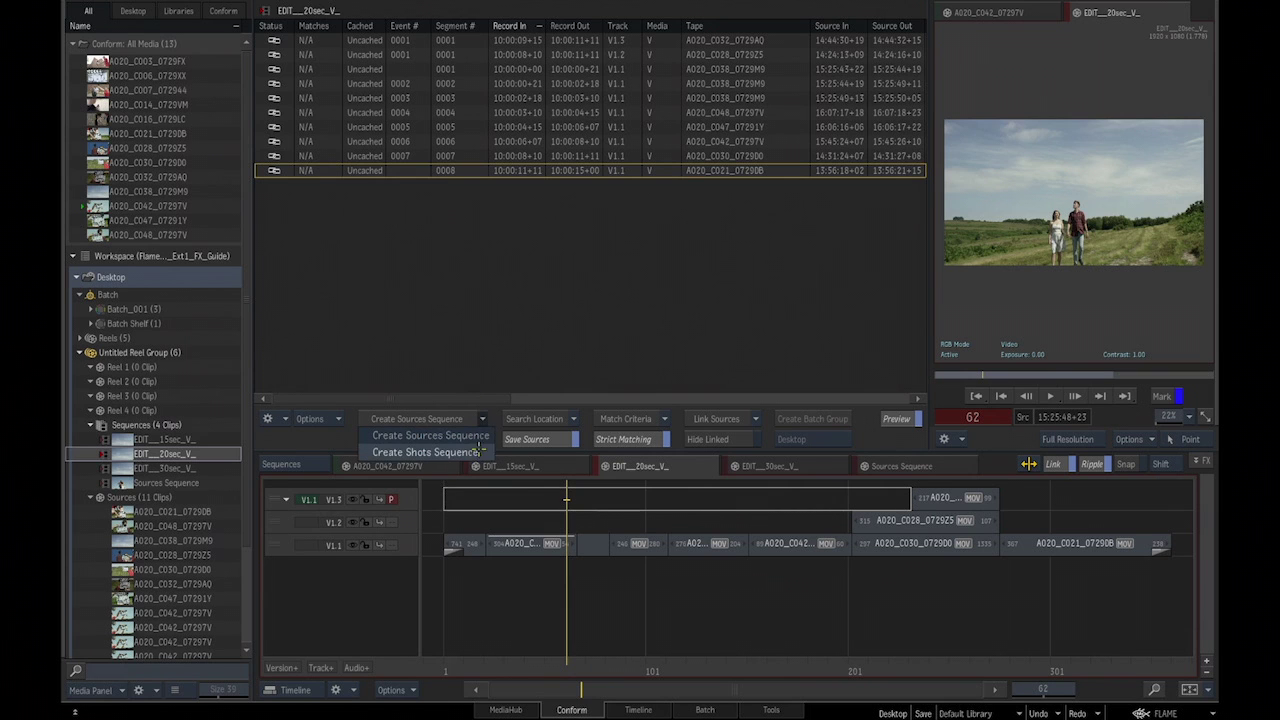
{"action": "left_click", "coordinate": [478, 452]}
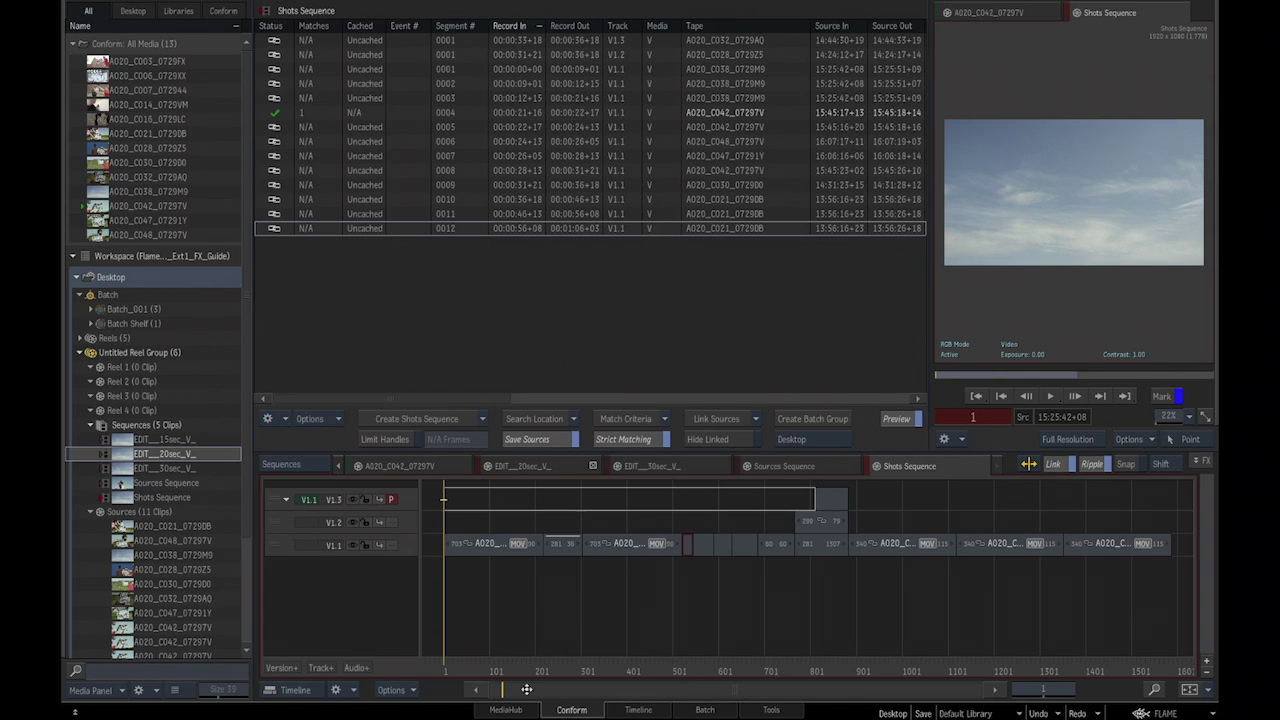
Scrub the new Shots Sequence in the Timeline and cycle the primary track between V1.2 and V1.3.
{"action": "left_click", "coordinate": [639, 708]}
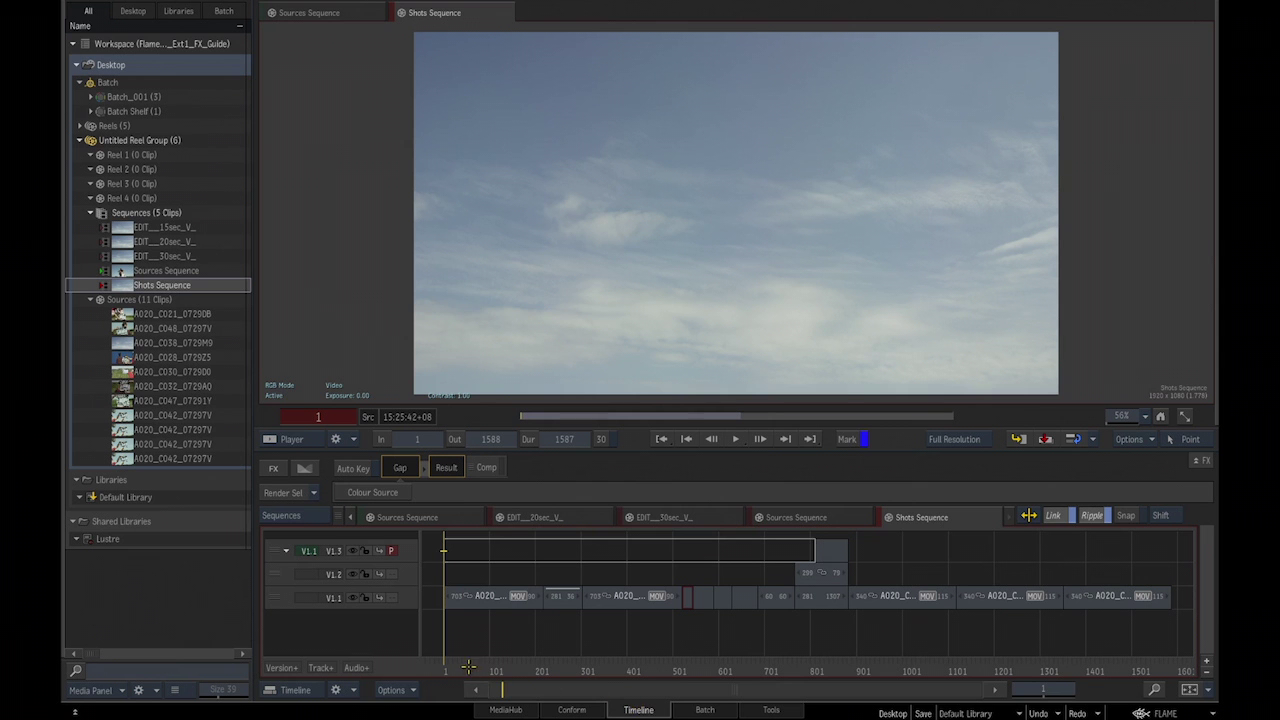
{"action": "left_click_drag", "start_coordinate": [468, 667], "coordinate": [820, 678]}
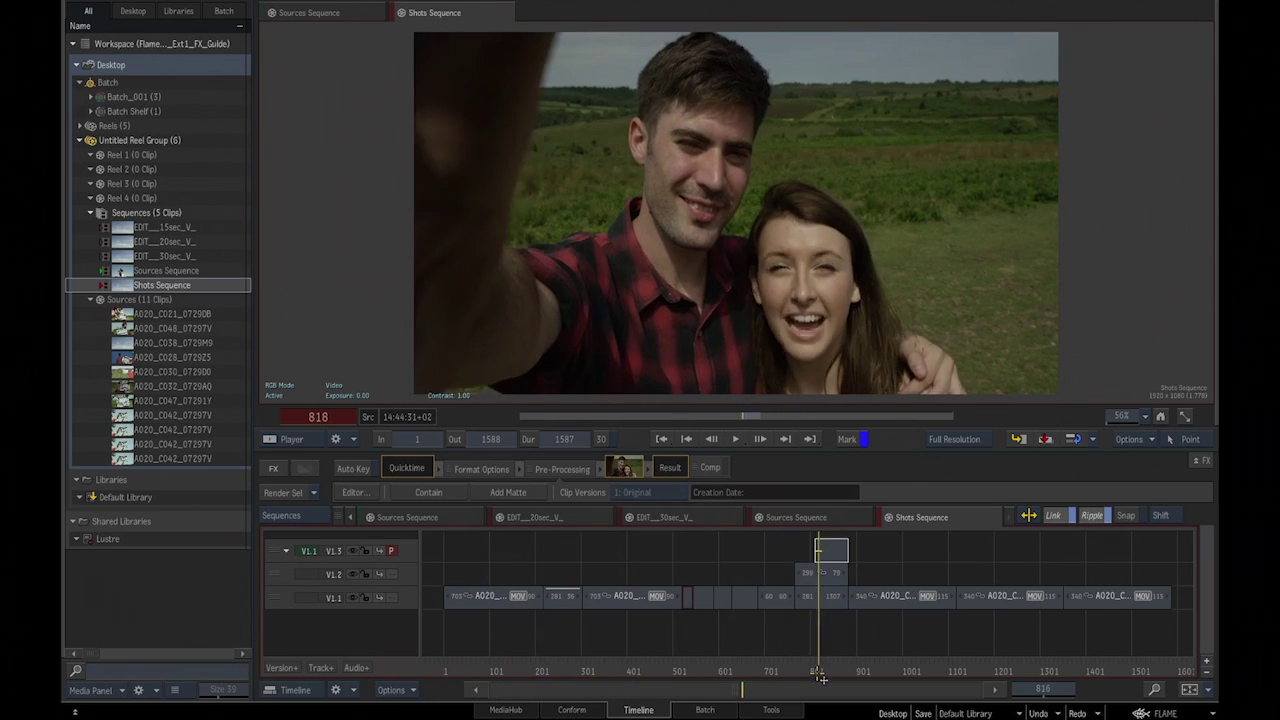
{"action": "key", "text": "Down"}
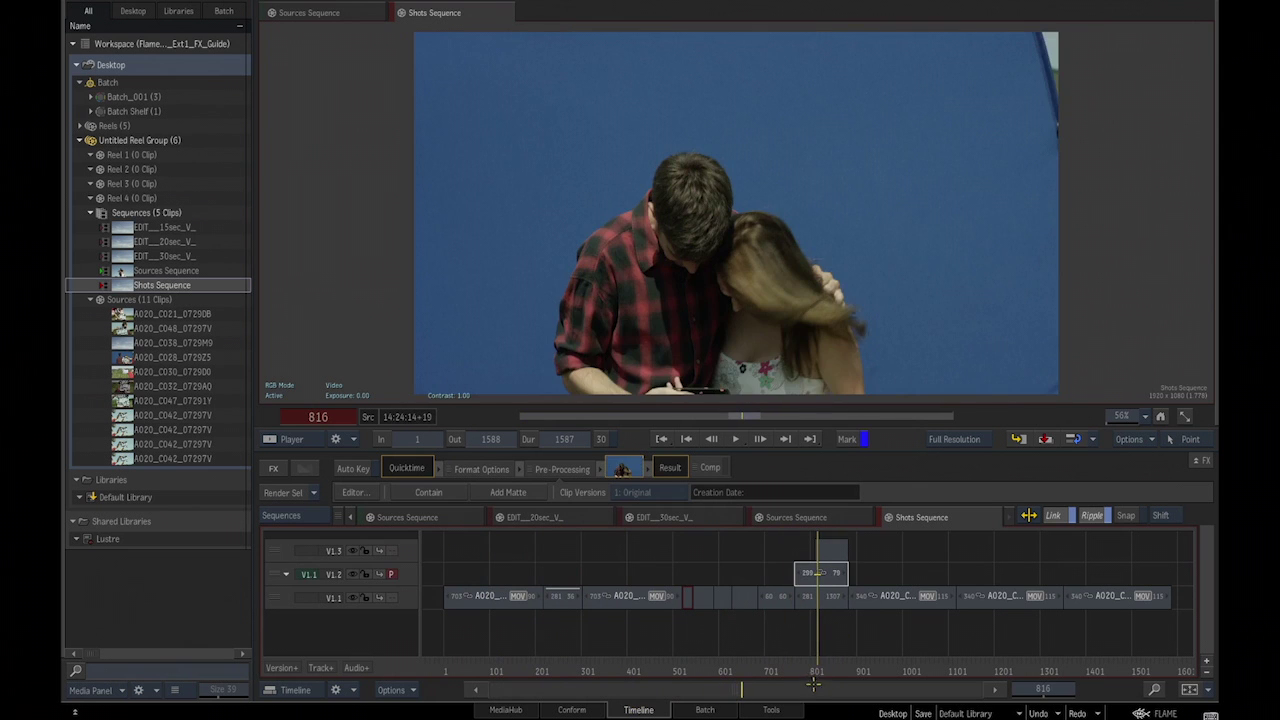
{"action": "key", "text": "Down"}
{"action": "key", "text": "Up"}
{"action": "key", "text": "Up"}
Zoom in, move to frame 265 and select the A020_C038 shot on V1.1.
{"action": "left_click_drag", "start_coordinate": [848, 664], "coordinate": [540, 668]}
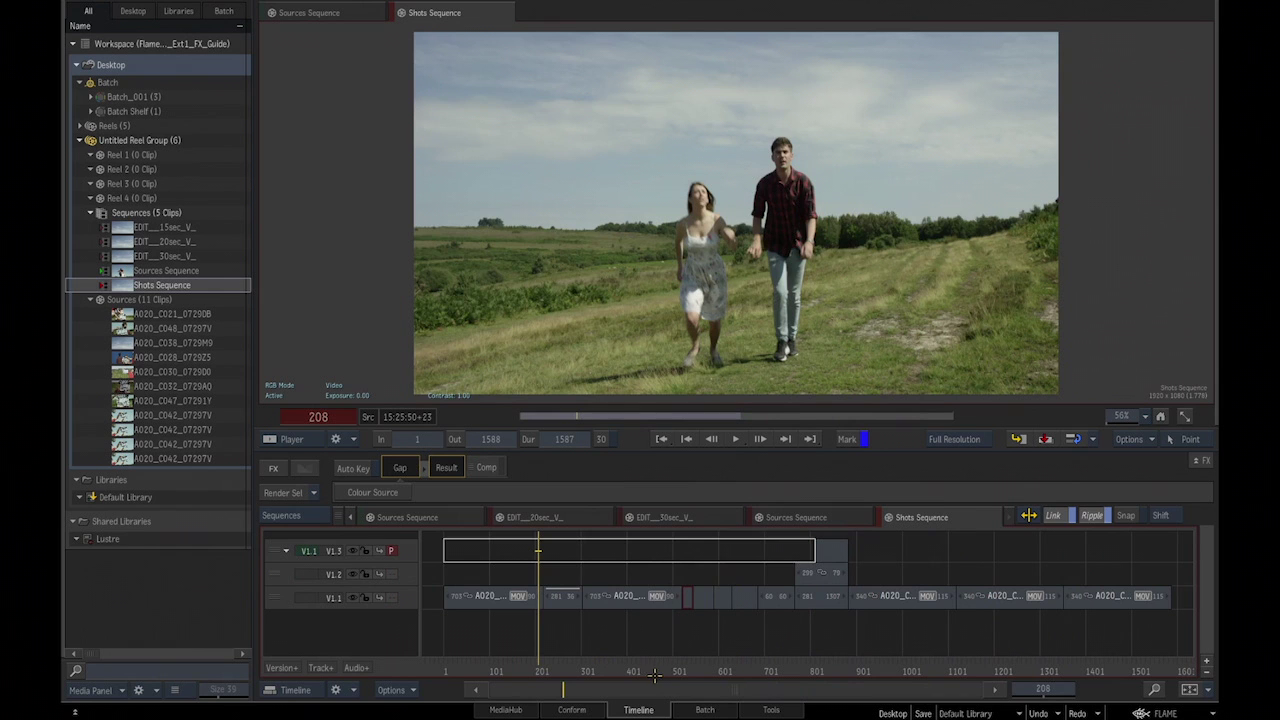
{"action": "scroll", "coordinate": [660, 655], "scroll_direction": "up", "scroll_amount": 2}
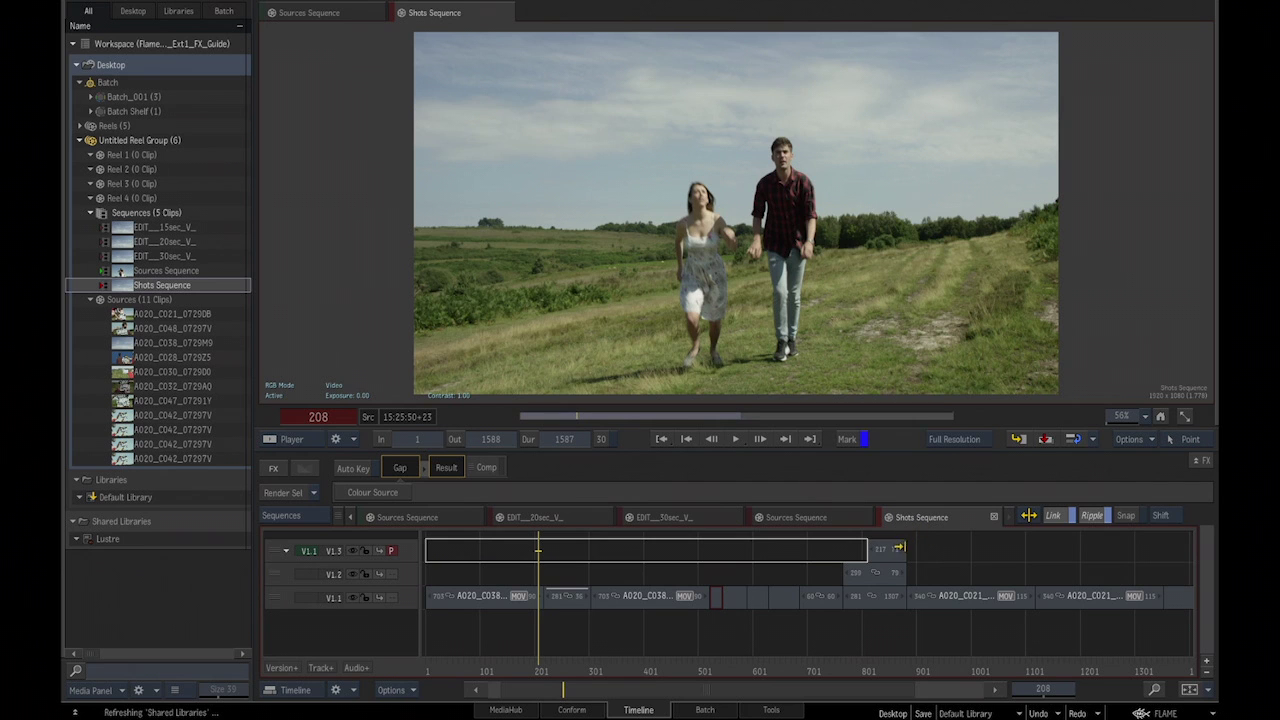
{"action": "left_click_drag", "start_coordinate": [550, 671], "coordinate": [495, 640]}
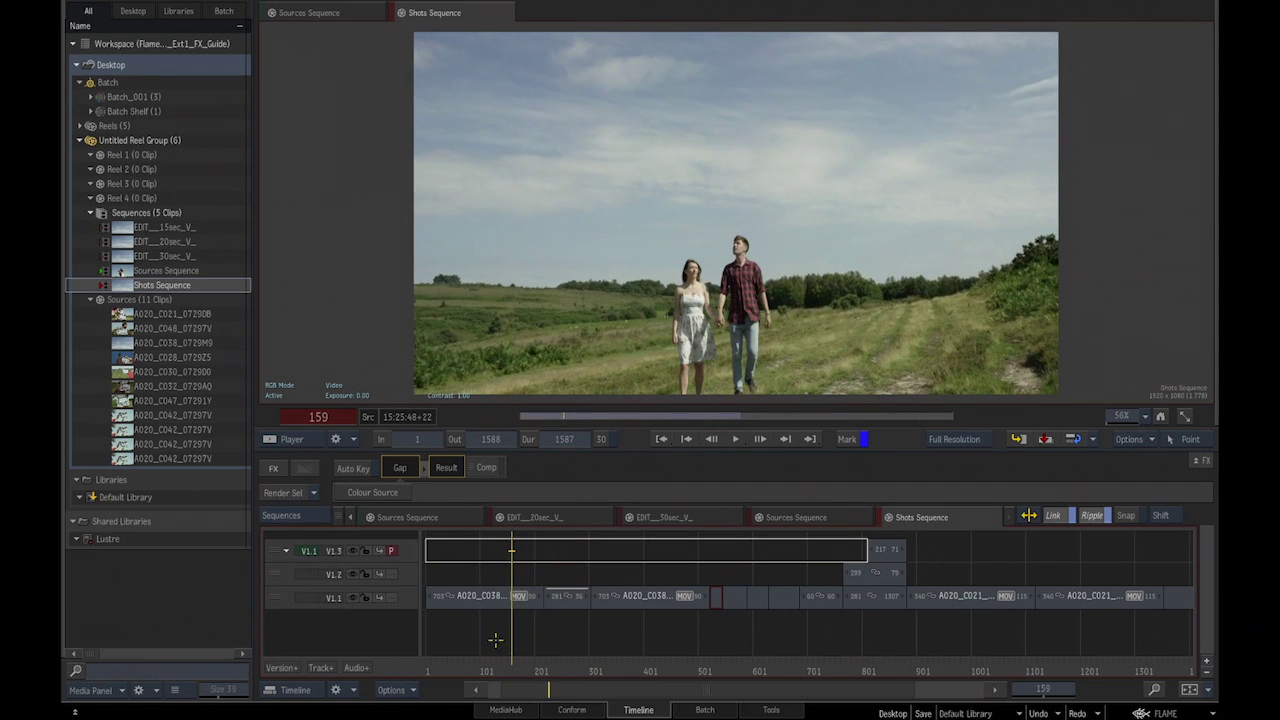
{"action": "left_click", "coordinate": [576, 664]}
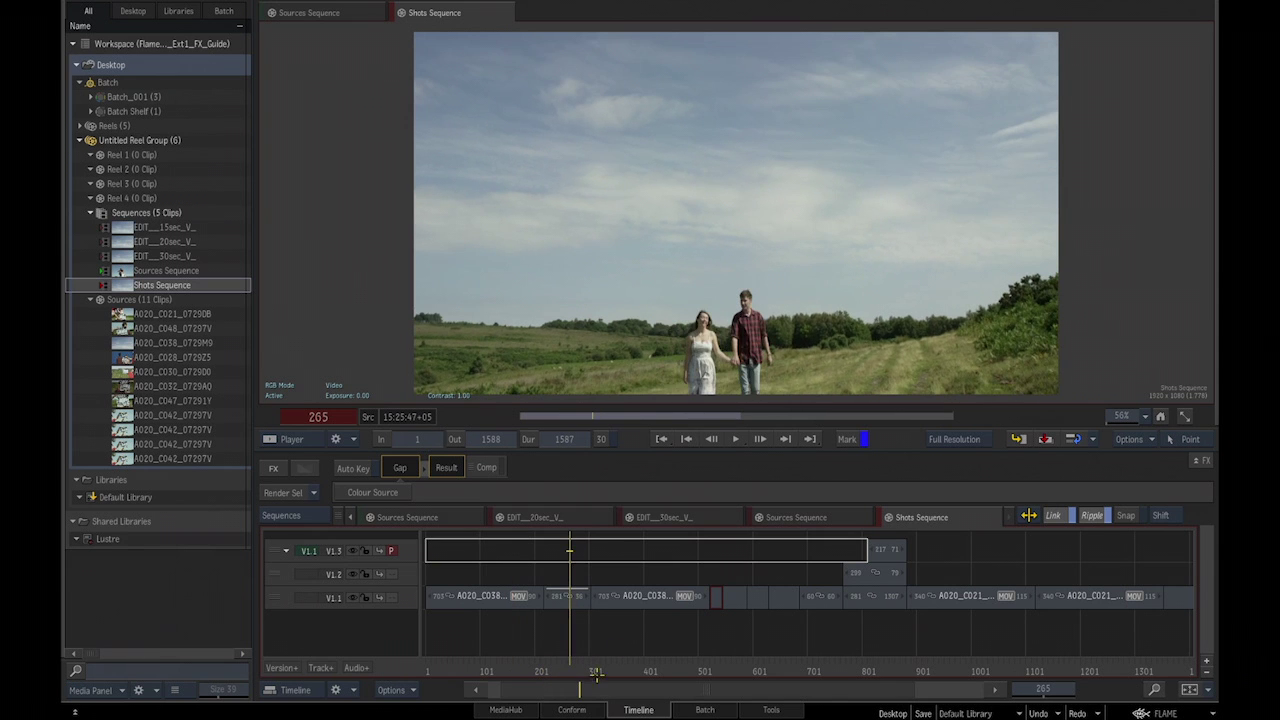
{"action": "scroll", "coordinate": [613, 568], "scroll_direction": "up", "scroll_amount": 2}
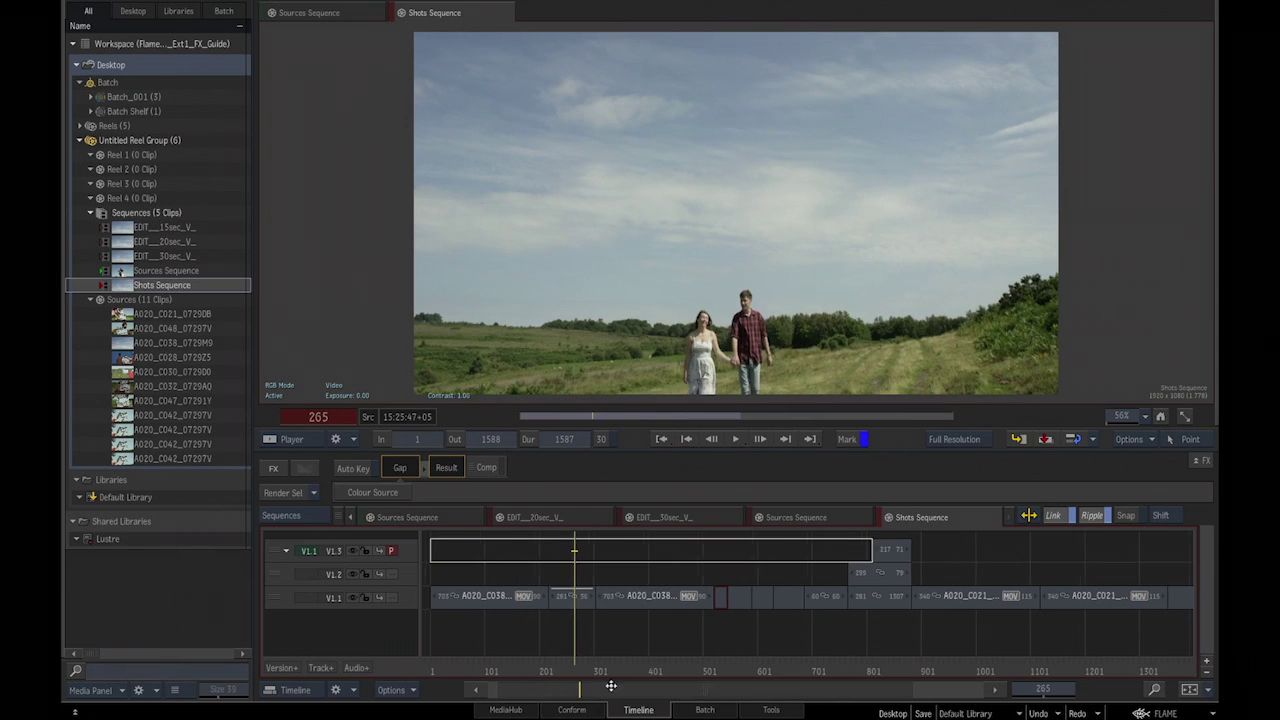
{"action": "left_click", "coordinate": [583, 600]}
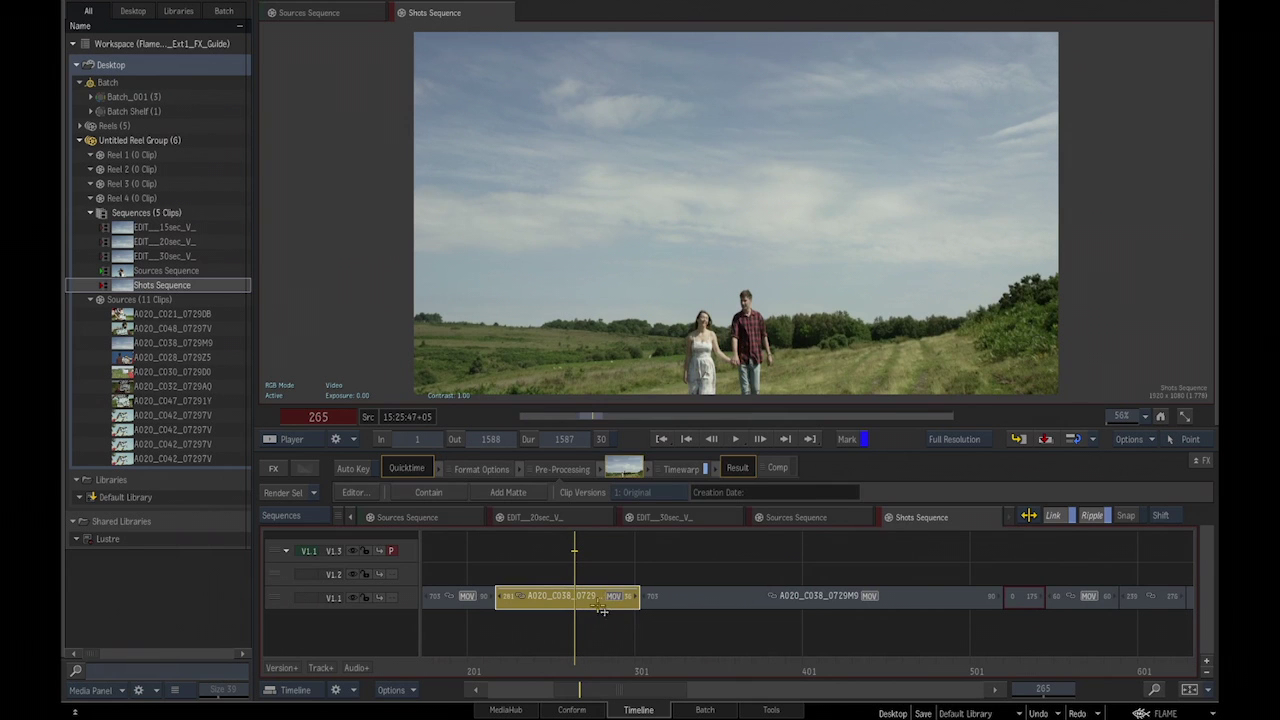
Jump from A020_C038 to its shared copy in EDIT_15sec_V_ at frame 52.
{"action": "right_click", "coordinate": [600, 608]}
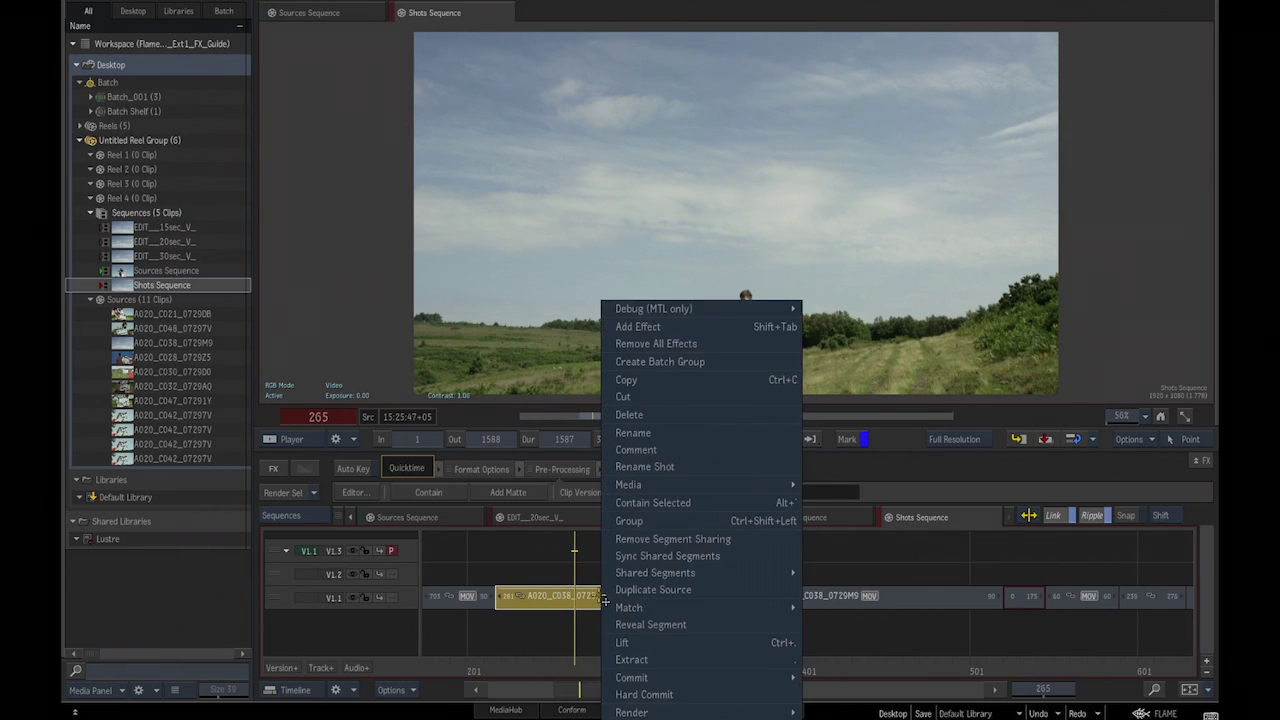
{"action": "mouse_move", "coordinate": [645, 578]}
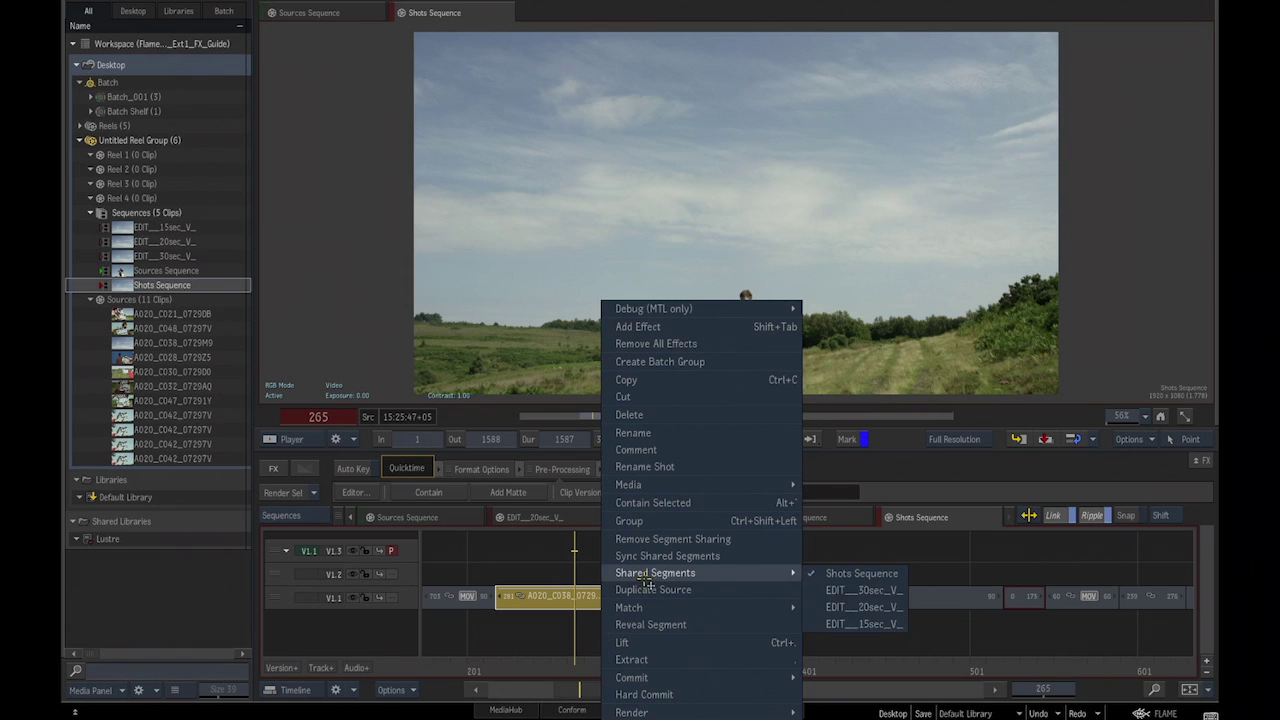
{"action": "left_click", "coordinate": [870, 624]}
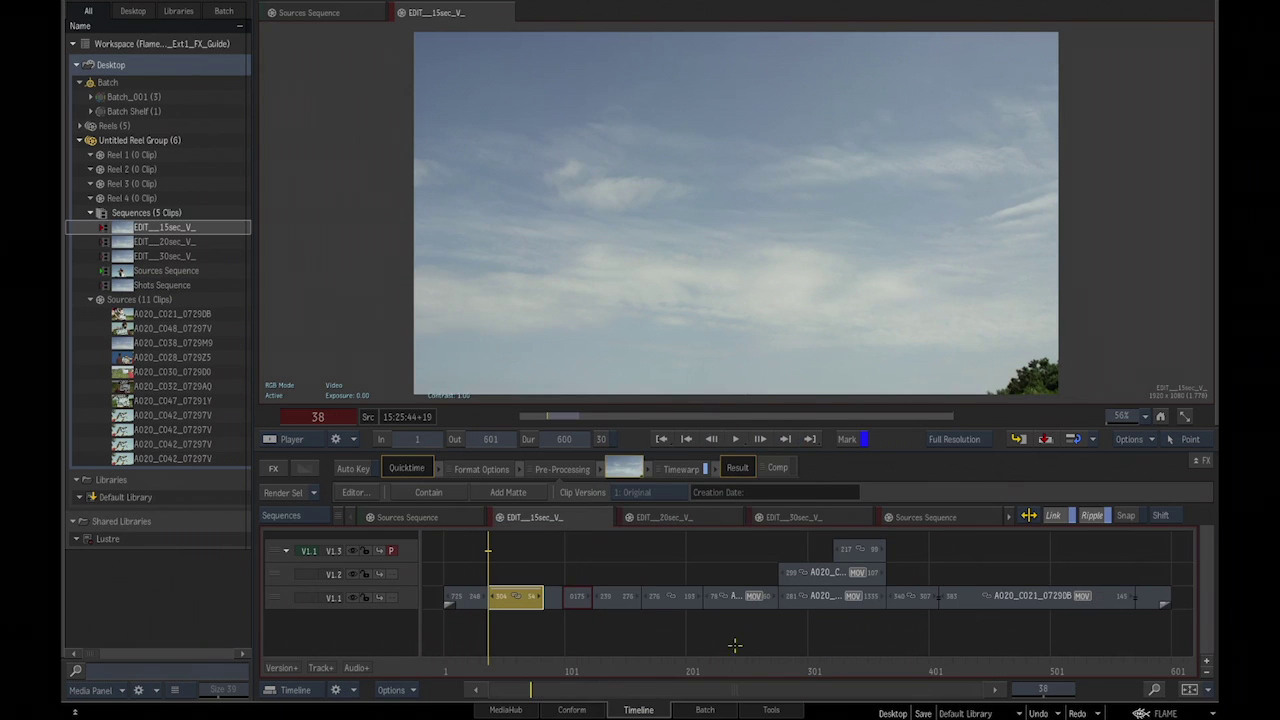
{"action": "left_click_drag", "start_coordinate": [493, 661], "coordinate": [521, 667]}
{"action": "scroll", "coordinate": [608, 636], "scroll_direction": "up", "scroll_amount": 2}
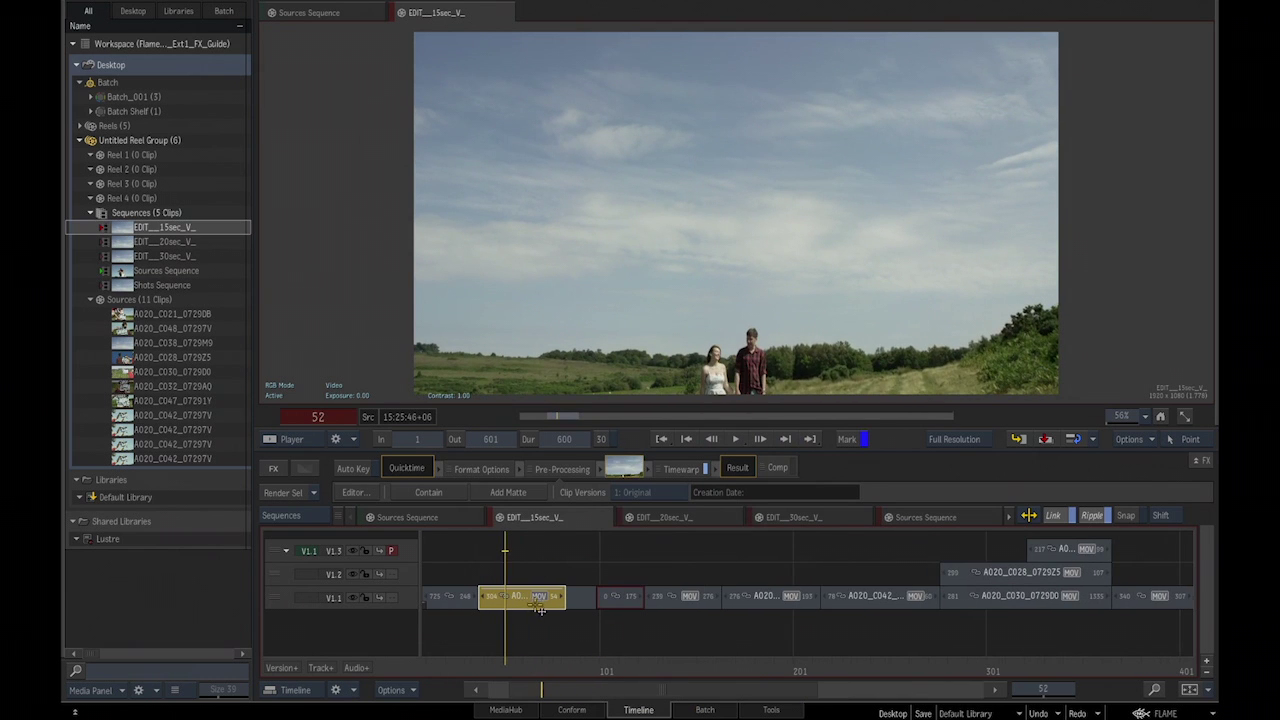
Enable Timewarp on the shot with Trails interpolation and a Pre amount of 10.5.
{"action": "left_click", "coordinate": [675, 469]}
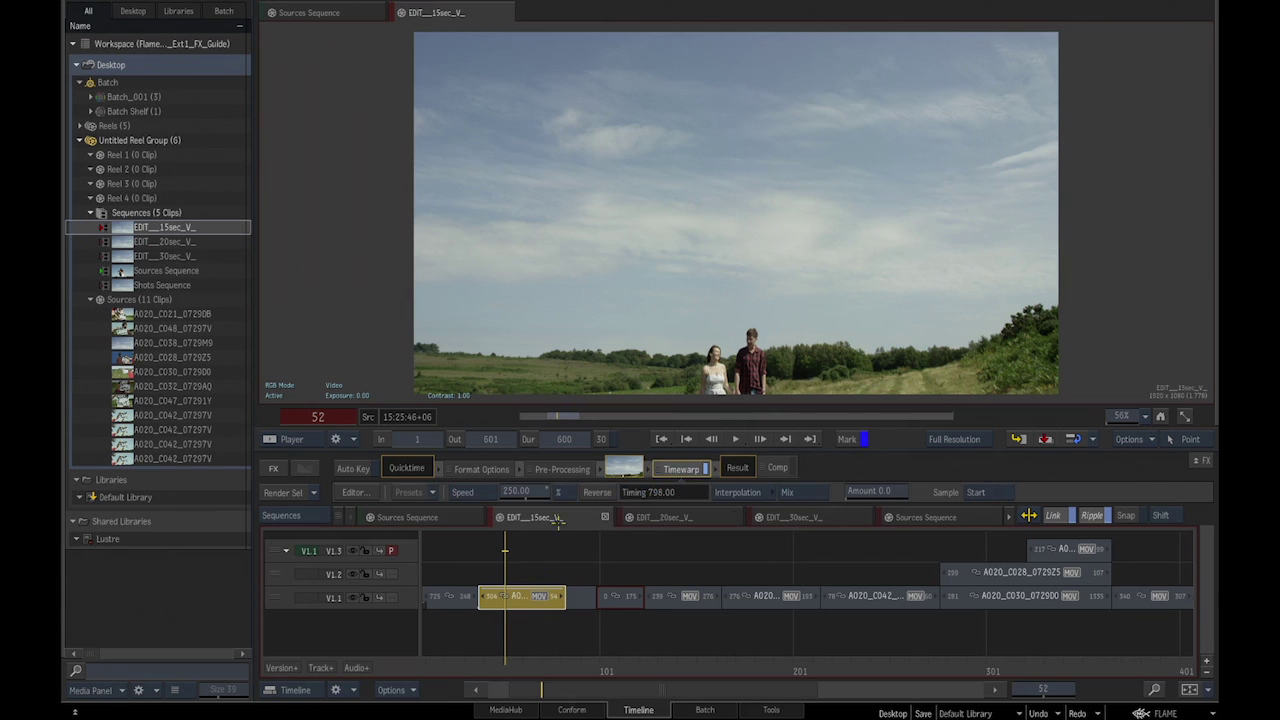
{"action": "left_click", "coordinate": [816, 492]}
{"action": "left_click", "coordinate": [816, 512]}
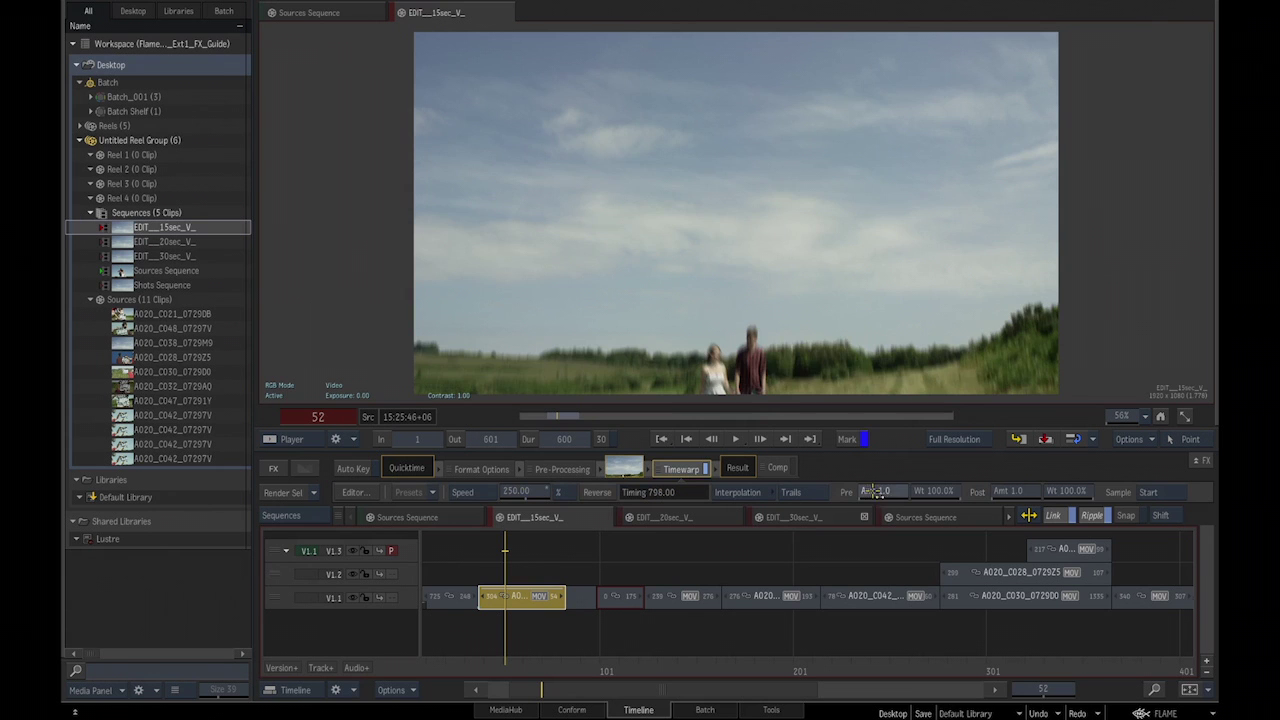
{"action": "left_click_drag", "start_coordinate": [875, 491], "coordinate": [897, 503]}
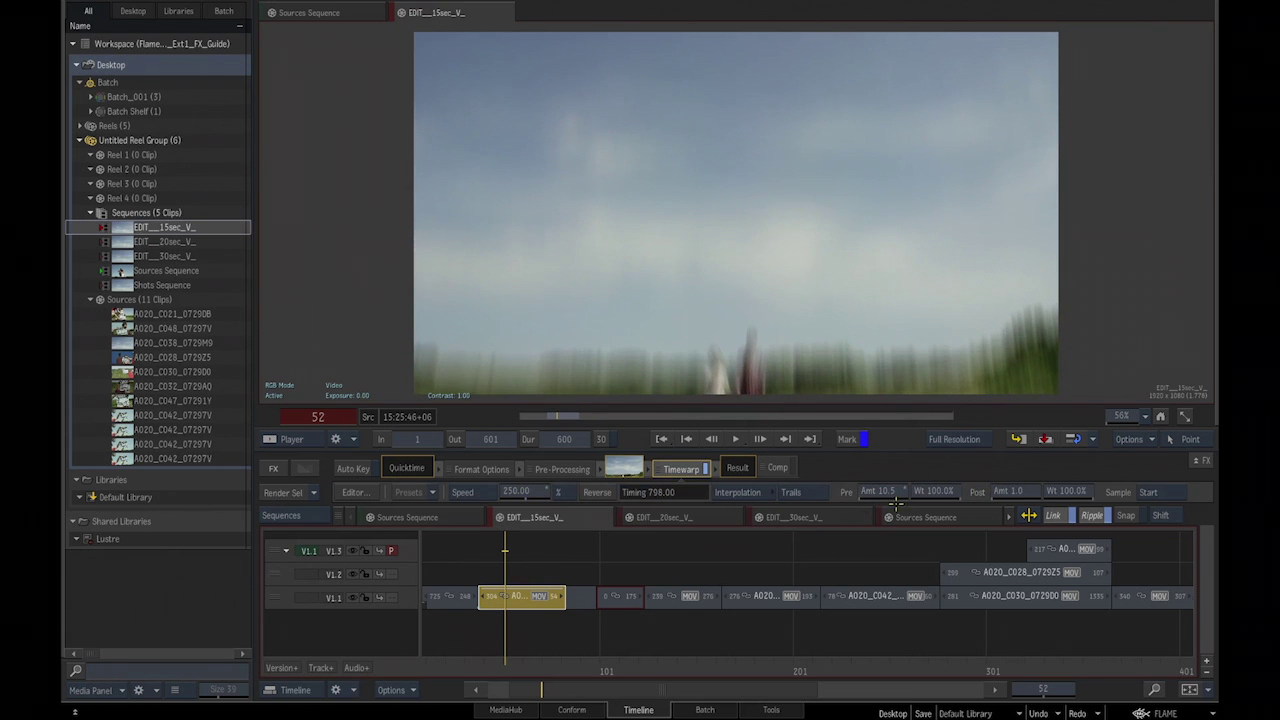
Return to the 15-second edit and sync the timewarped shared shot across all sequences.
{"action": "left_click", "coordinate": [672, 517]}
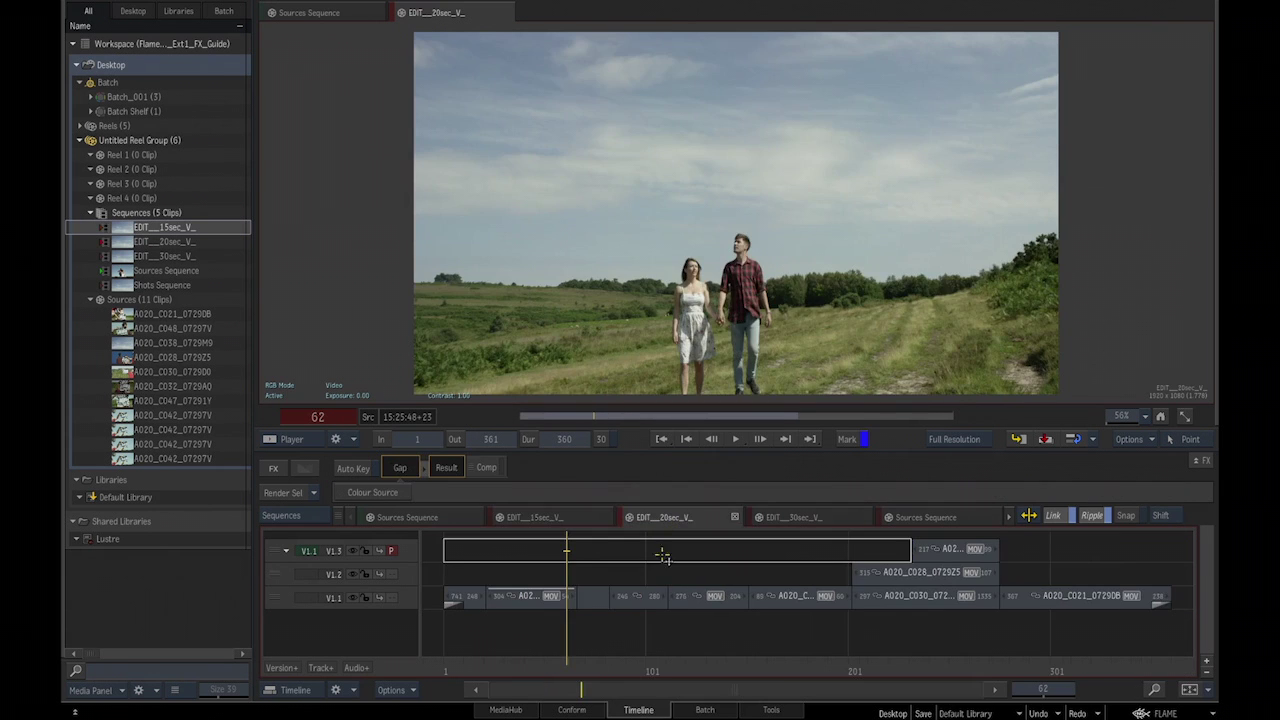
{"action": "left_click_drag", "start_coordinate": [561, 667], "coordinate": [534, 668]}
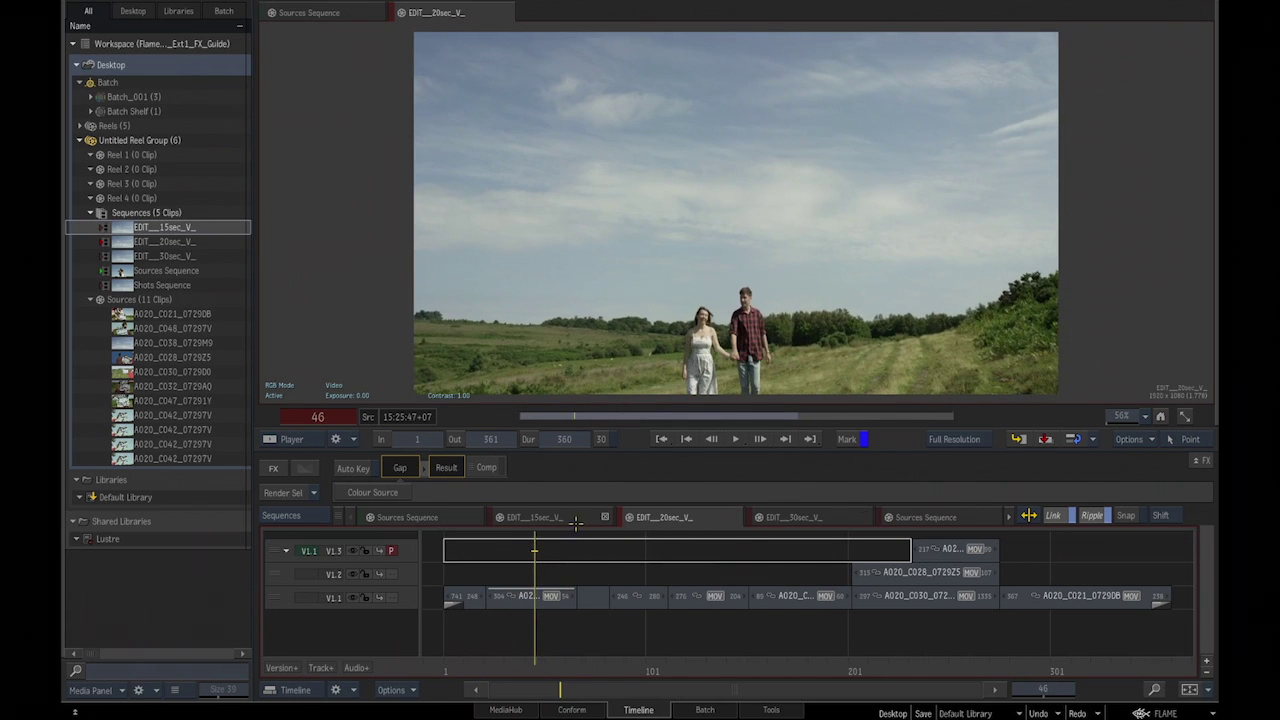
{"action": "left_click", "coordinate": [576, 519]}
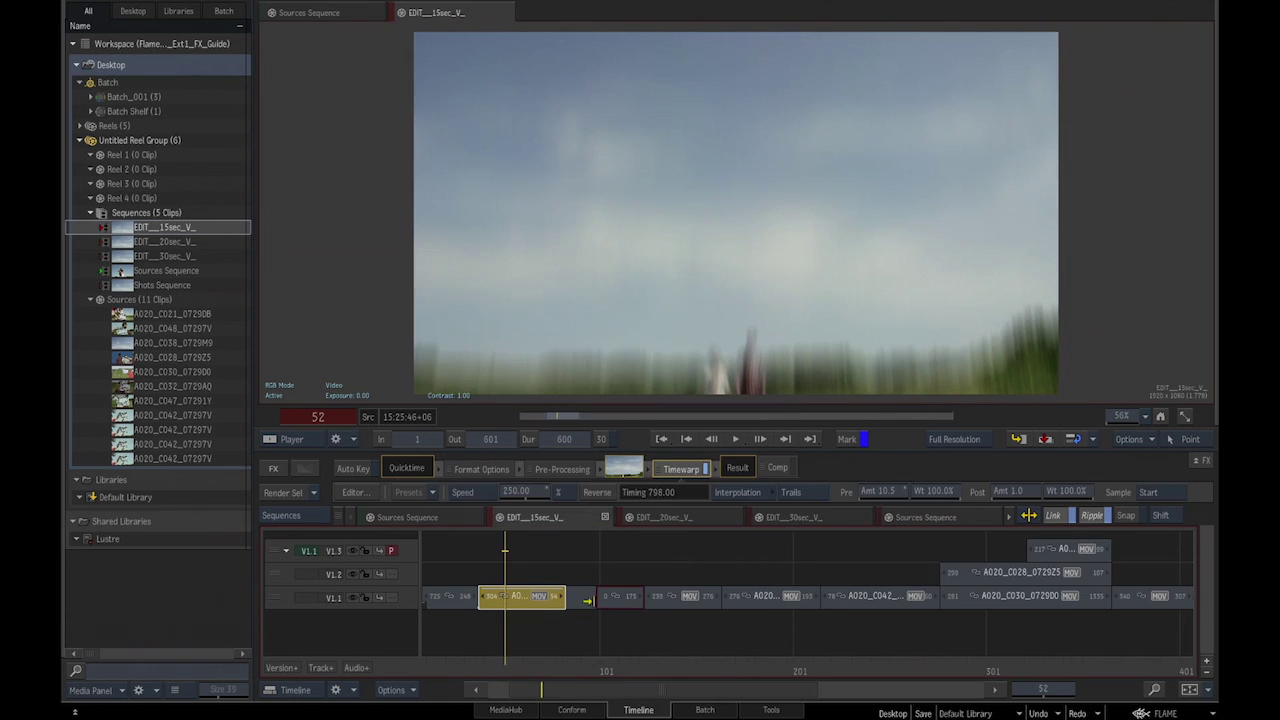
{"action": "right_click", "coordinate": [522, 604]}
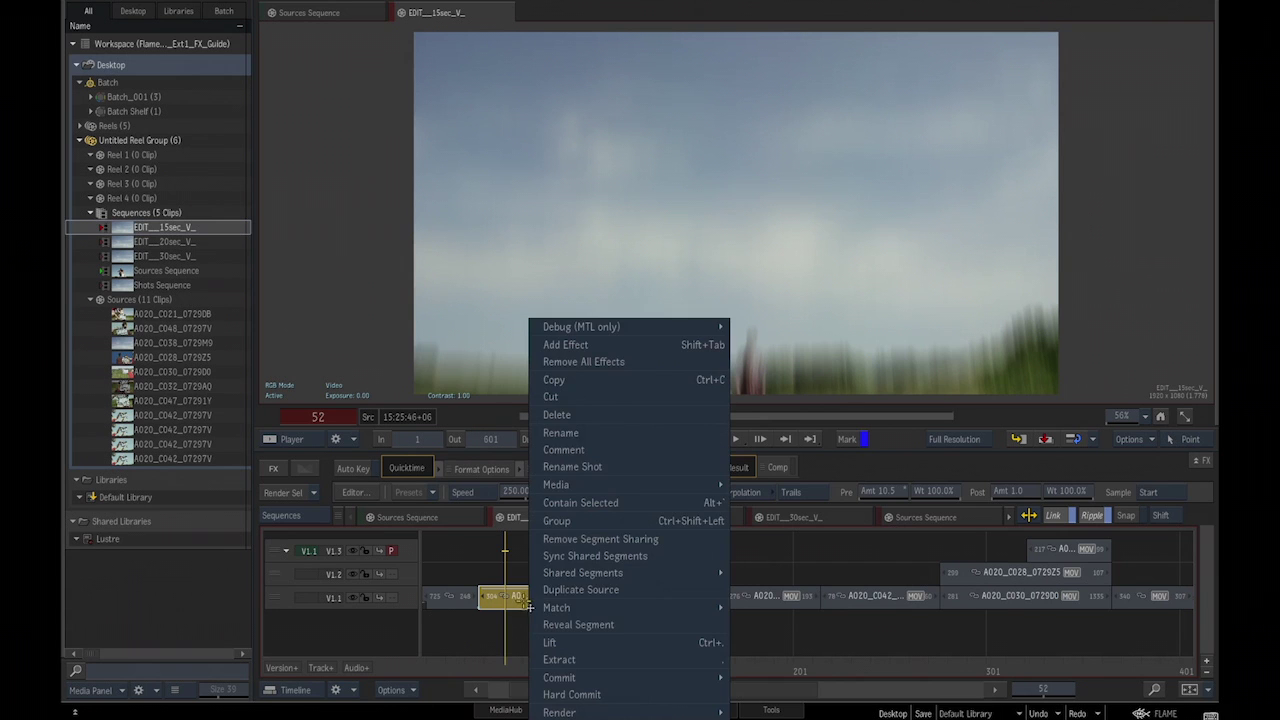
{"action": "left_click", "coordinate": [560, 557]}
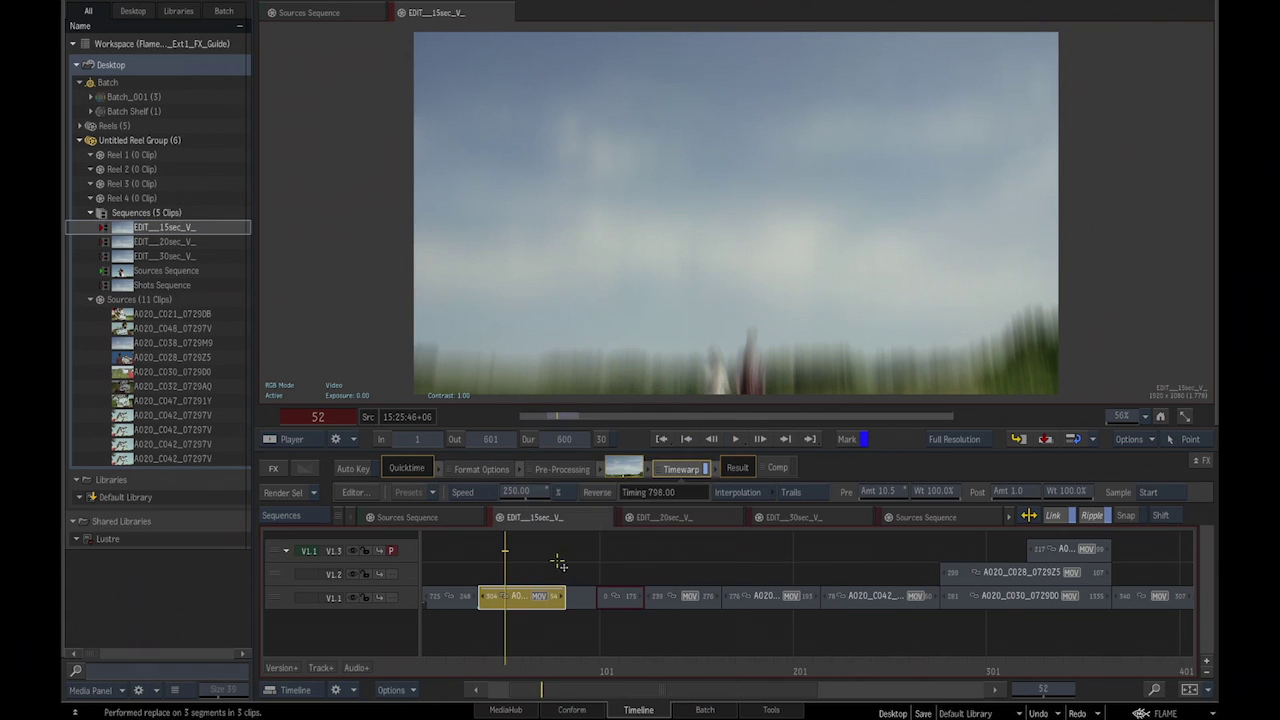
Check the console, then use Shared Segments to jump to EDIT__30sec_V_'s copy.
{"action": "left_click", "coordinate": [211, 713]}
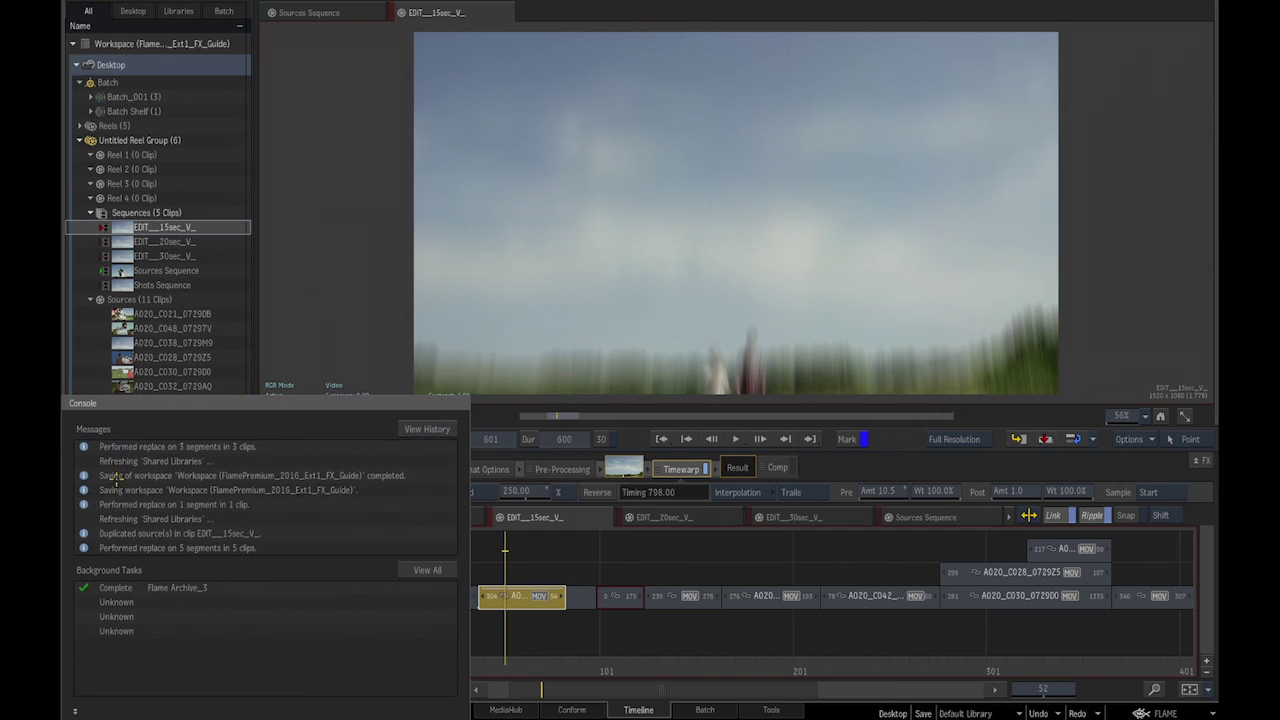
{"action": "scroll", "coordinate": [155, 467], "scroll_direction": "up", "scroll_amount": 1}
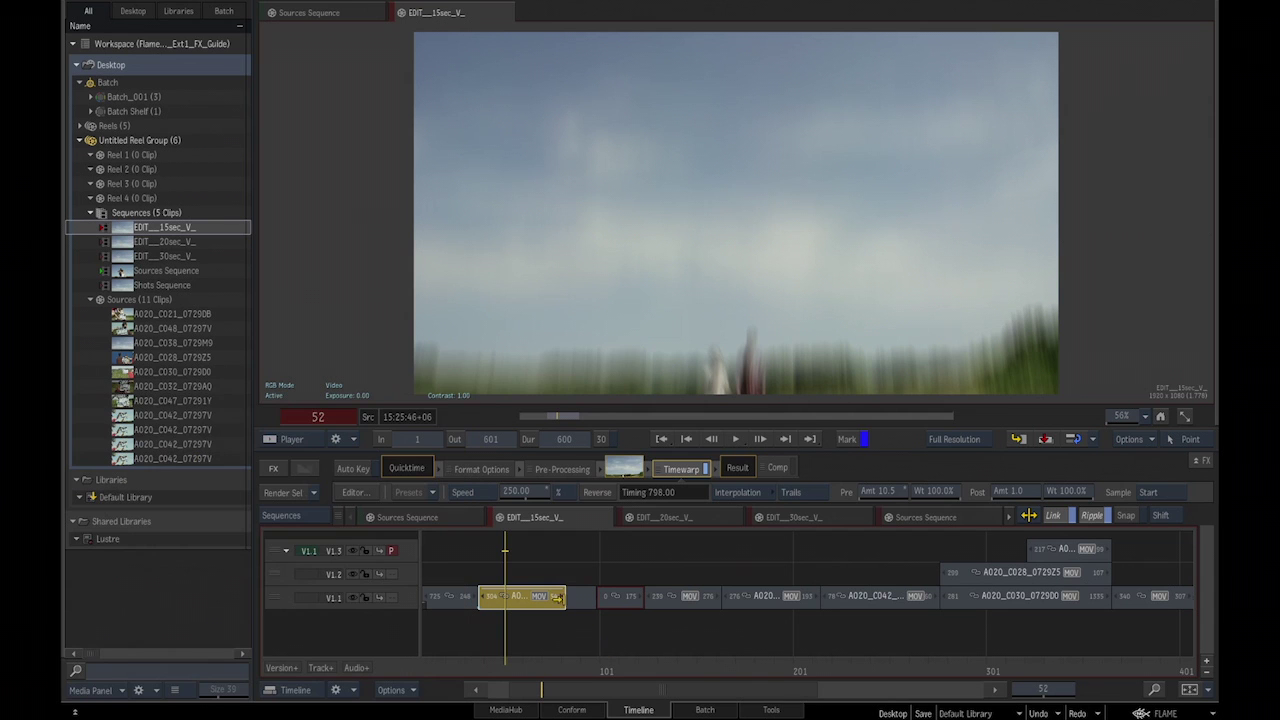
{"action": "right_click", "coordinate": [524, 596]}
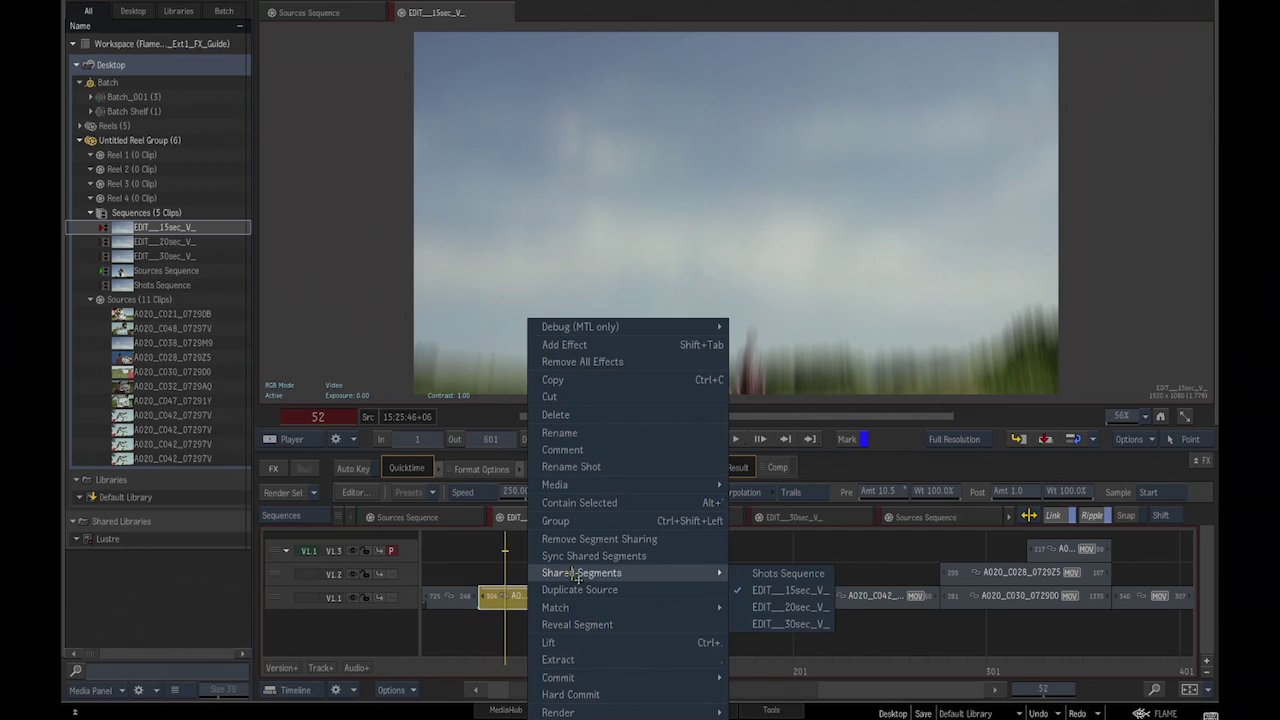
{"action": "left_click", "coordinate": [782, 624]}
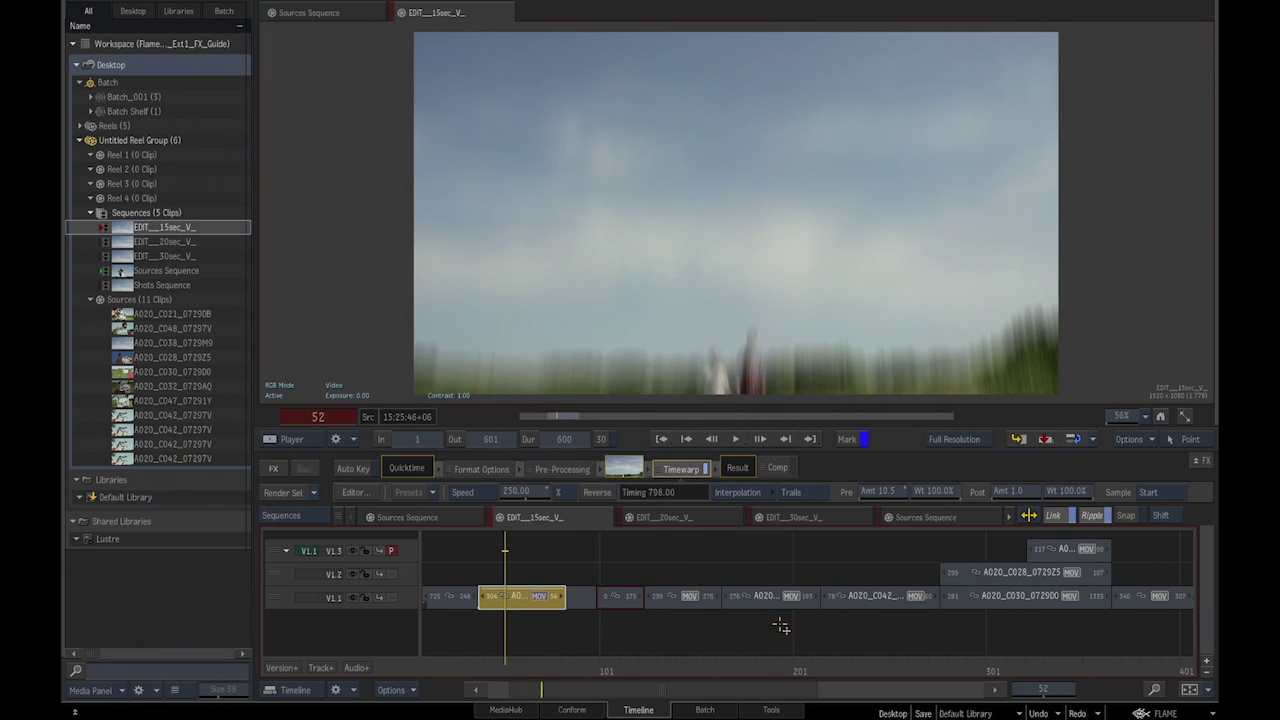
{"action": "left_click_drag", "start_coordinate": [451, 665], "coordinate": [476, 652]}
{"action": "scroll", "coordinate": [655, 689], "scroll_direction": "down", "scroll_amount": 3}
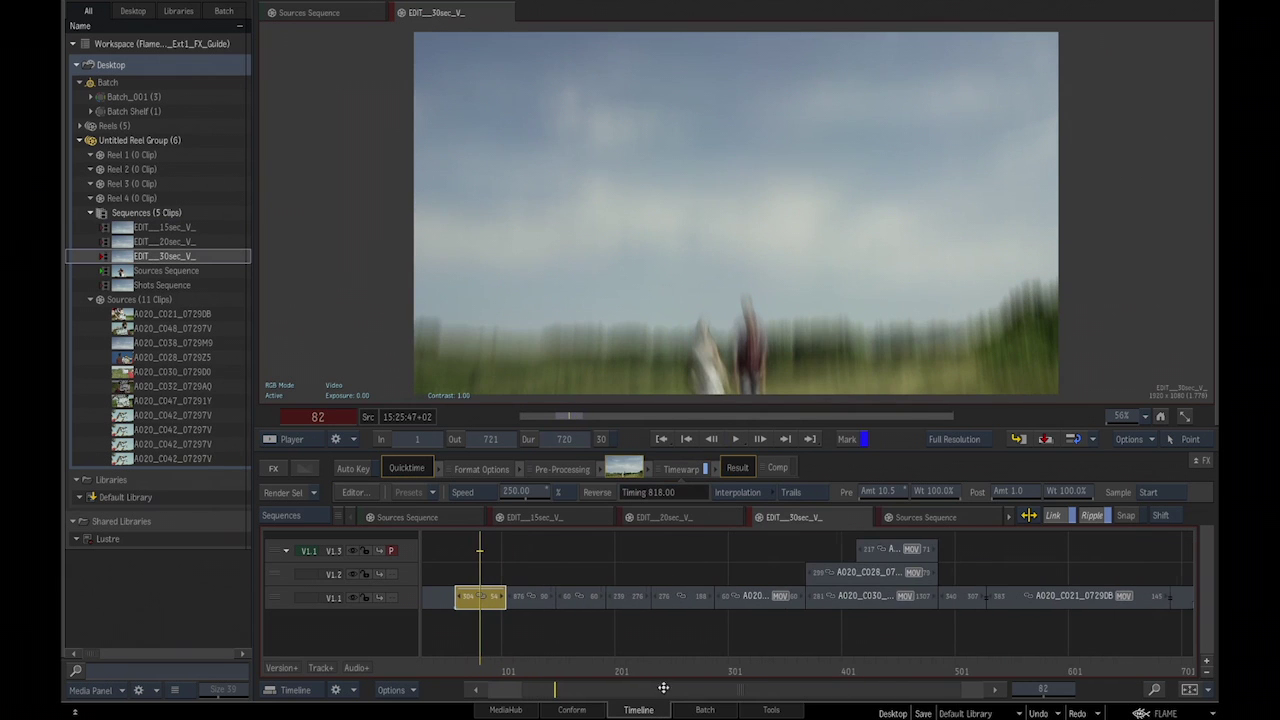
{"action": "left_click_drag", "start_coordinate": [663, 688], "coordinate": [650, 697]}
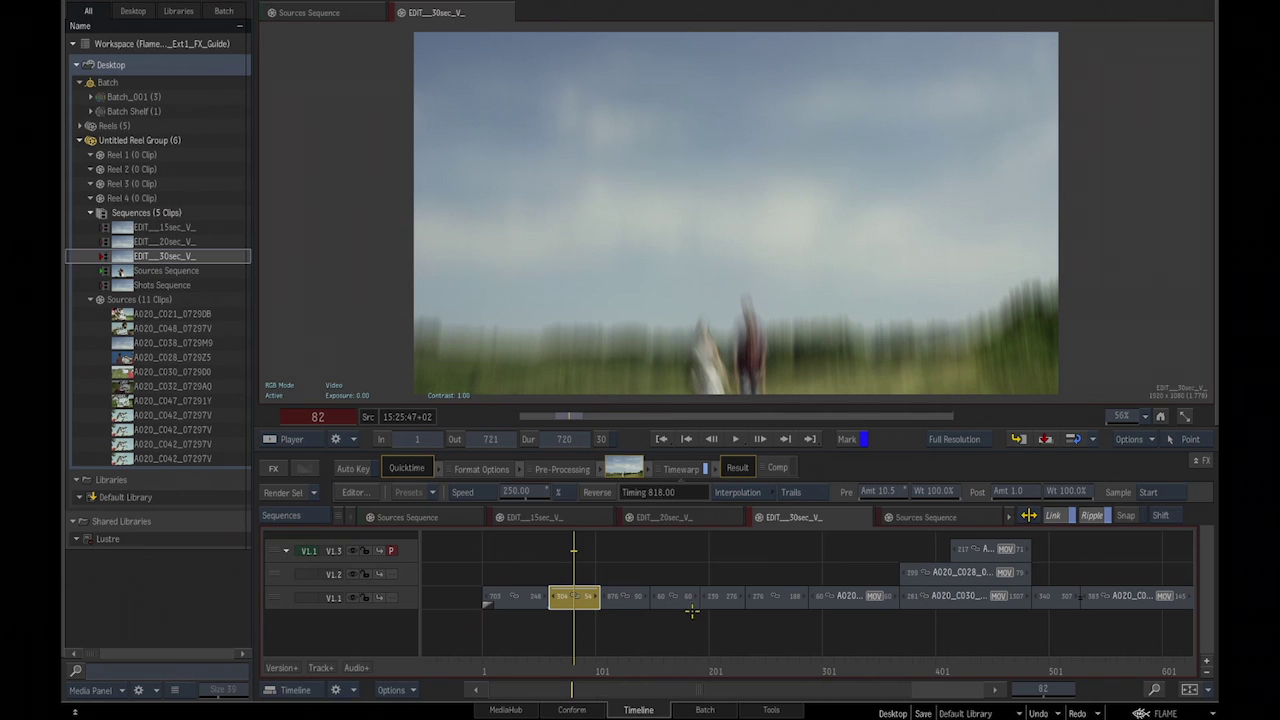
{"action": "left_click", "coordinate": [684, 681]}
{"action": "scroll", "coordinate": [684, 600], "scroll_direction": "up", "scroll_amount": 3}
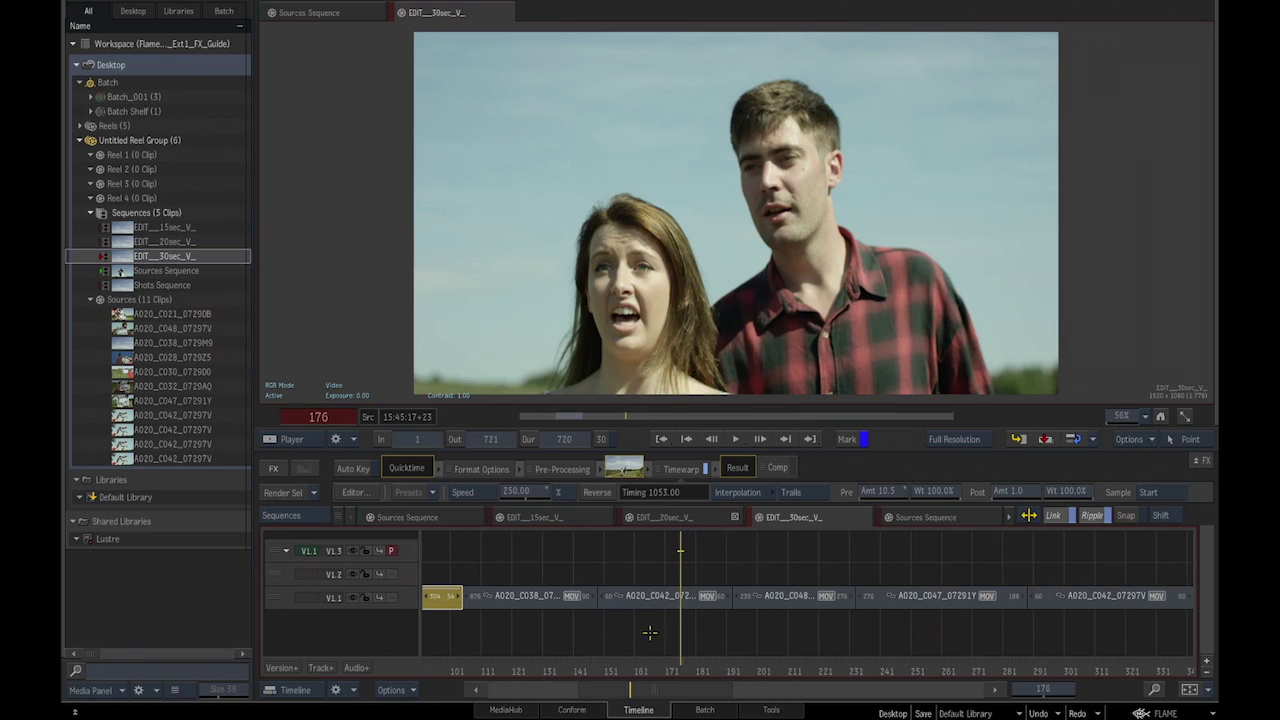
{"action": "left_click_drag", "start_coordinate": [683, 668], "coordinate": [636, 671]}
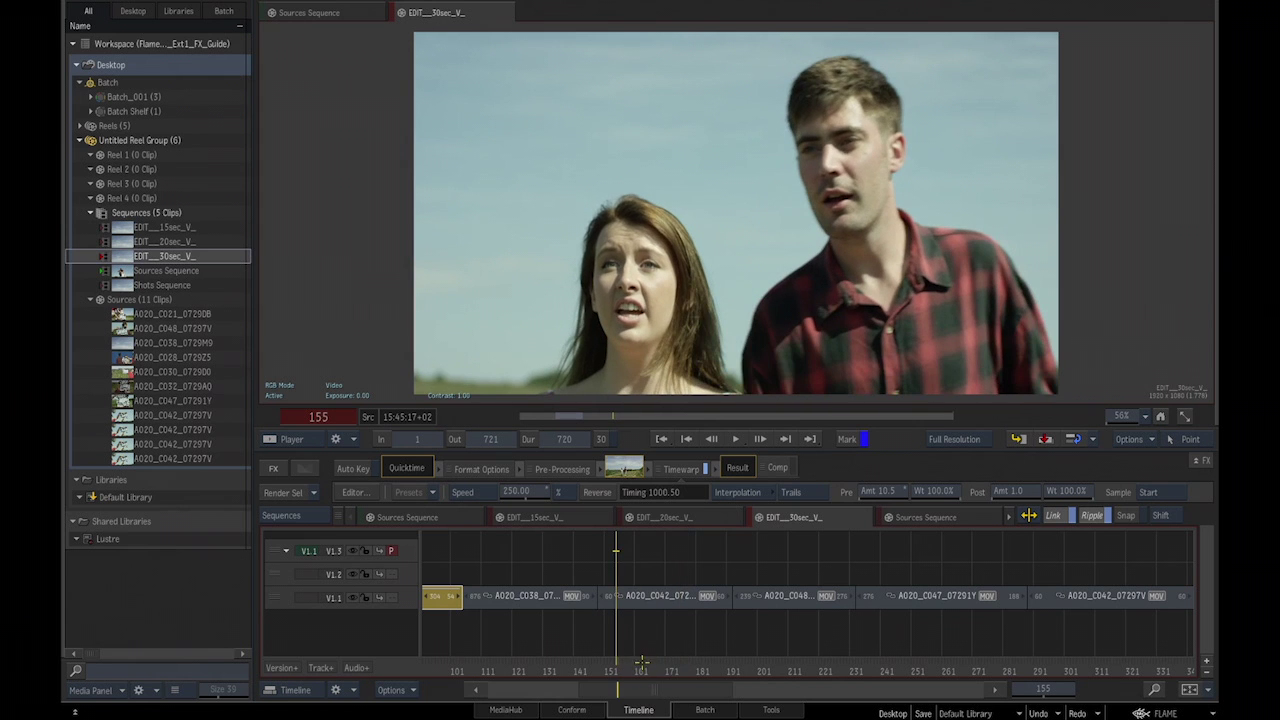
{"action": "left_click_drag", "start_coordinate": [645, 667], "coordinate": [677, 663]}
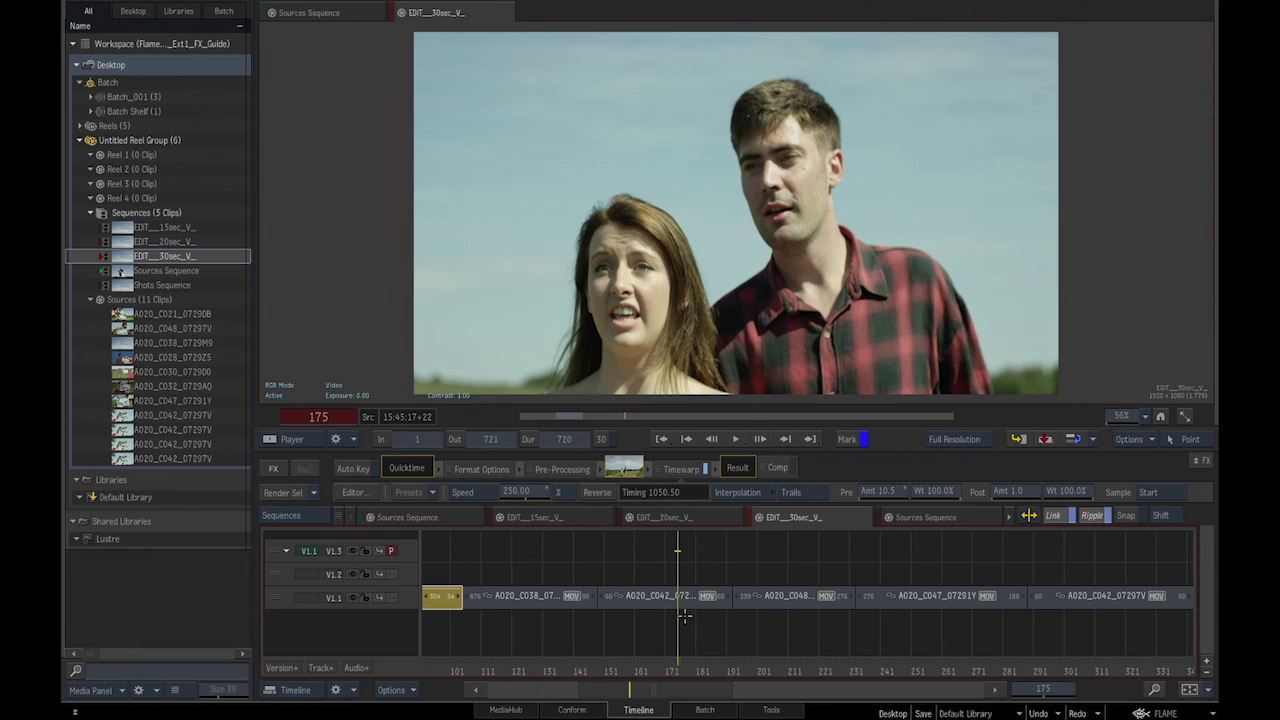
{"action": "left_click_drag", "start_coordinate": [668, 662], "coordinate": [660, 672]}
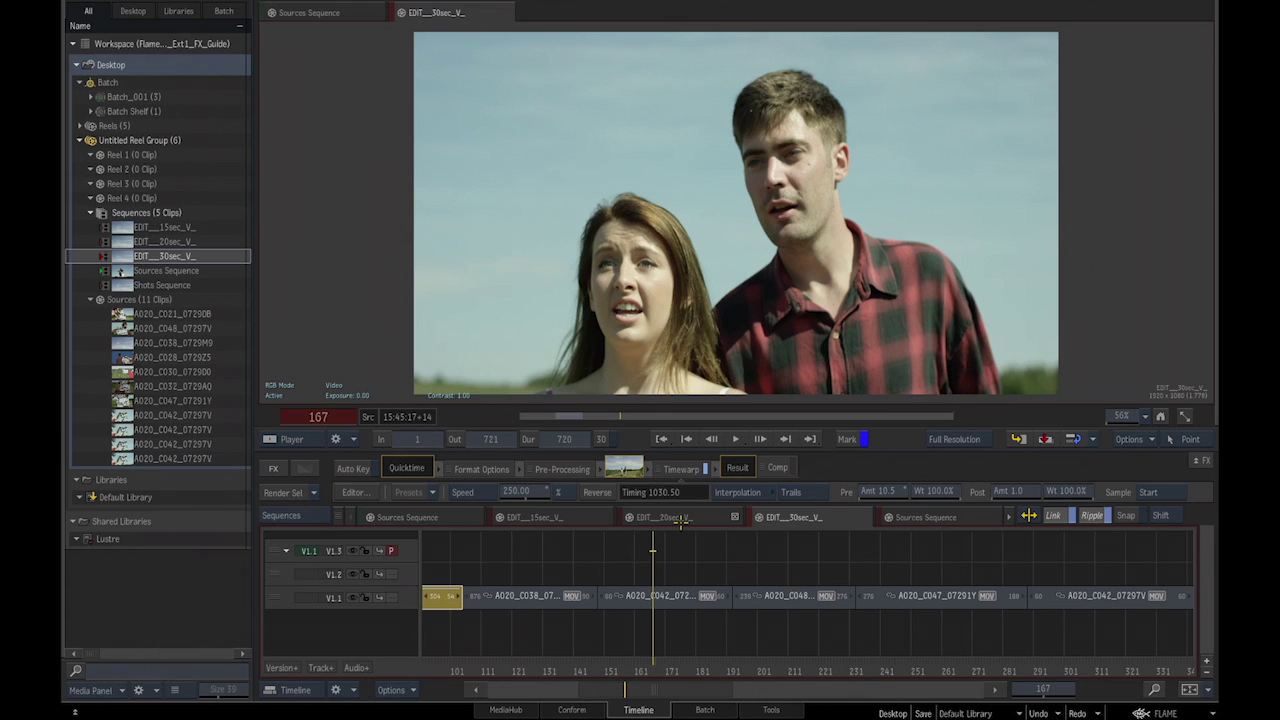
{"action": "left_click", "coordinate": [1187, 689]}
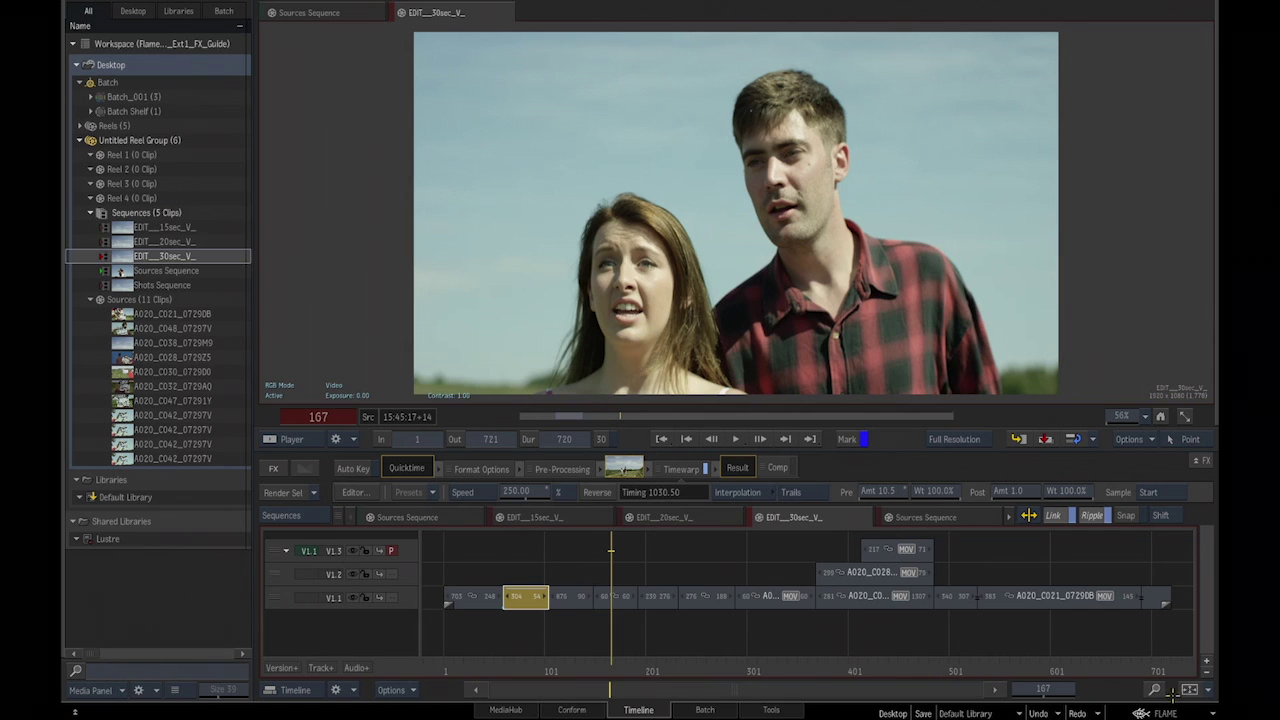
Select the clips on V1.1–V1.3, then switch to the Shots Sequence fitted to view.
{"action": "left_click", "coordinate": [410, 597]}
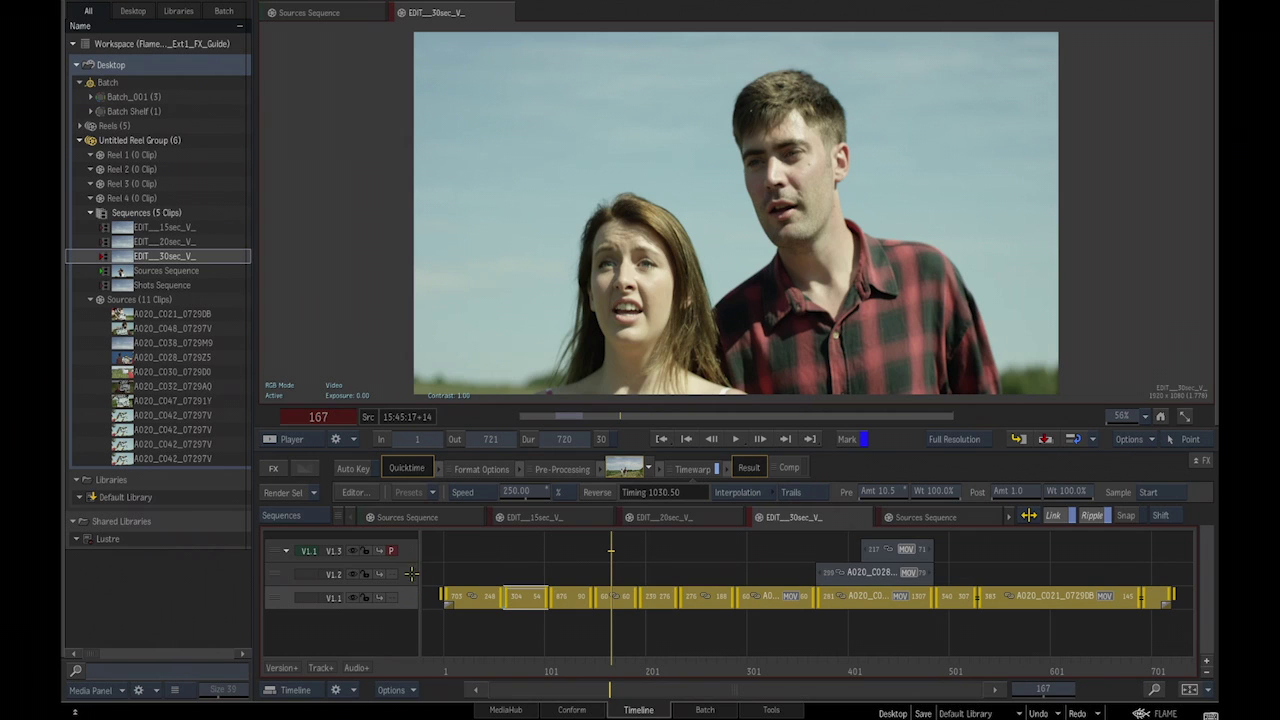
{"action": "left_click", "coordinate": [410, 574], "text": "ctrl"}
{"action": "left_click", "coordinate": [408, 550], "text": "ctrl"}
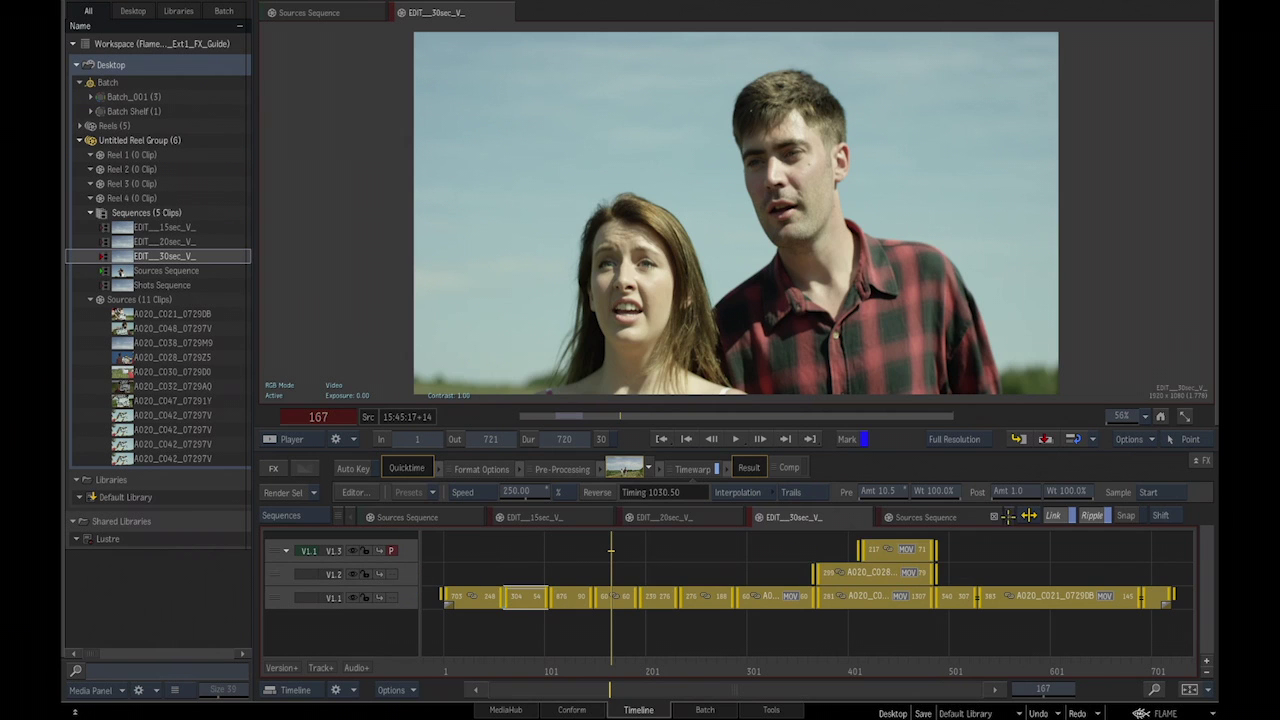
{"action": "left_click", "coordinate": [1009, 516]}
{"action": "left_click", "coordinate": [940, 522]}
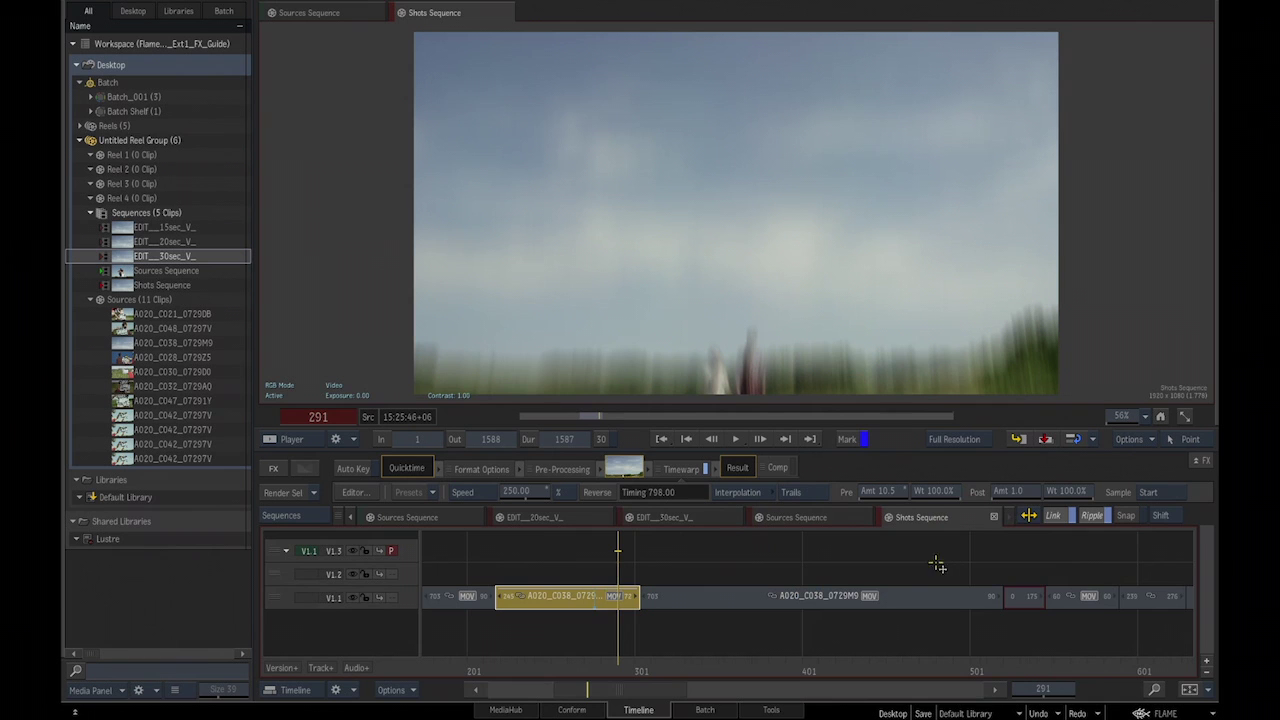
{"action": "left_click", "coordinate": [1190, 689]}
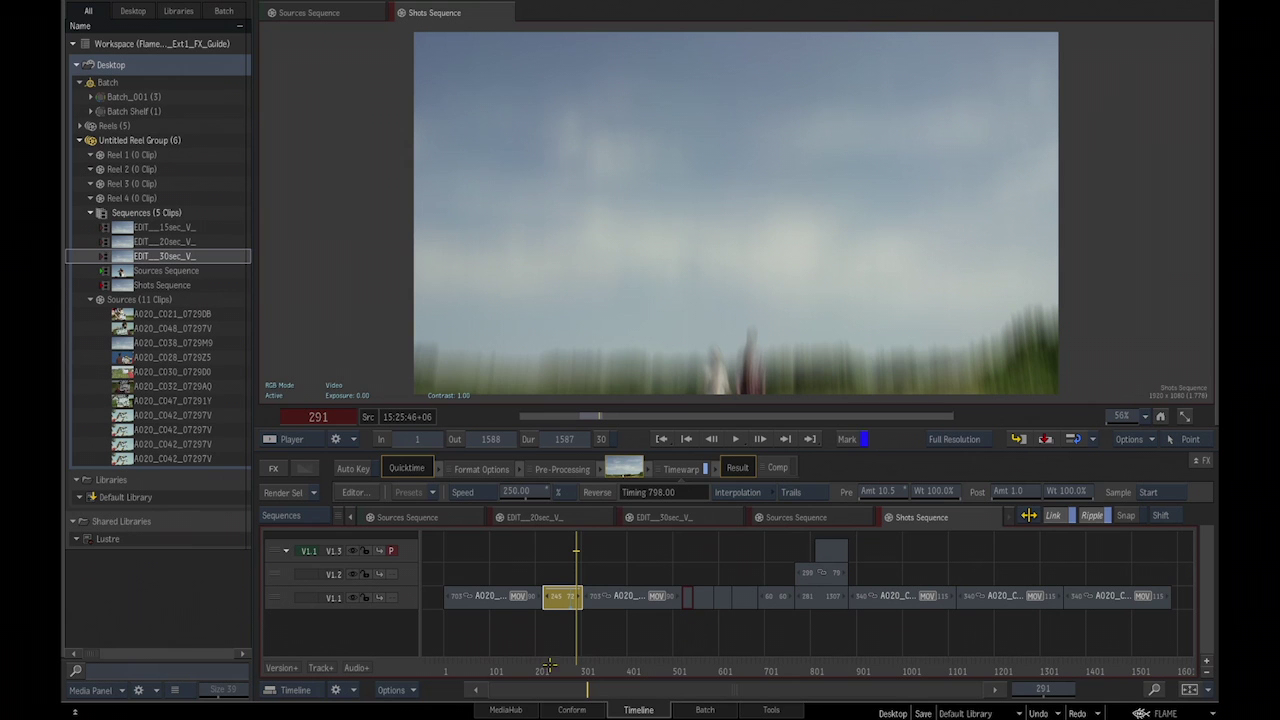
Scrub the Shots Sequence around frames 404 and 371 and select the 703-frame V1.1 clip.
{"action": "left_click_drag", "start_coordinate": [561, 662], "coordinate": [500, 675]}
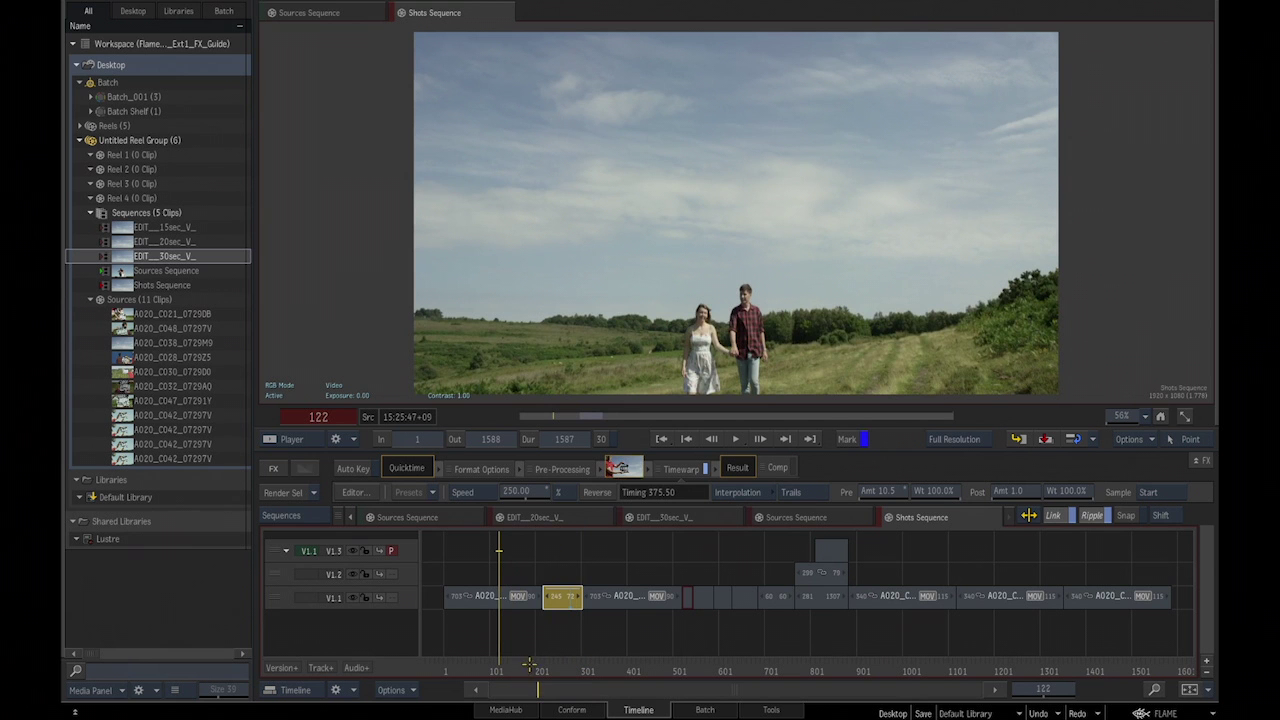
{"action": "mouse_move", "coordinate": [500, 668]}
{"action": "left_mouse_down"}
{"action": "mouse_move", "coordinate": [454, 675]}
{"action": "mouse_move", "coordinate": [524, 670]}
{"action": "left_mouse_up"}
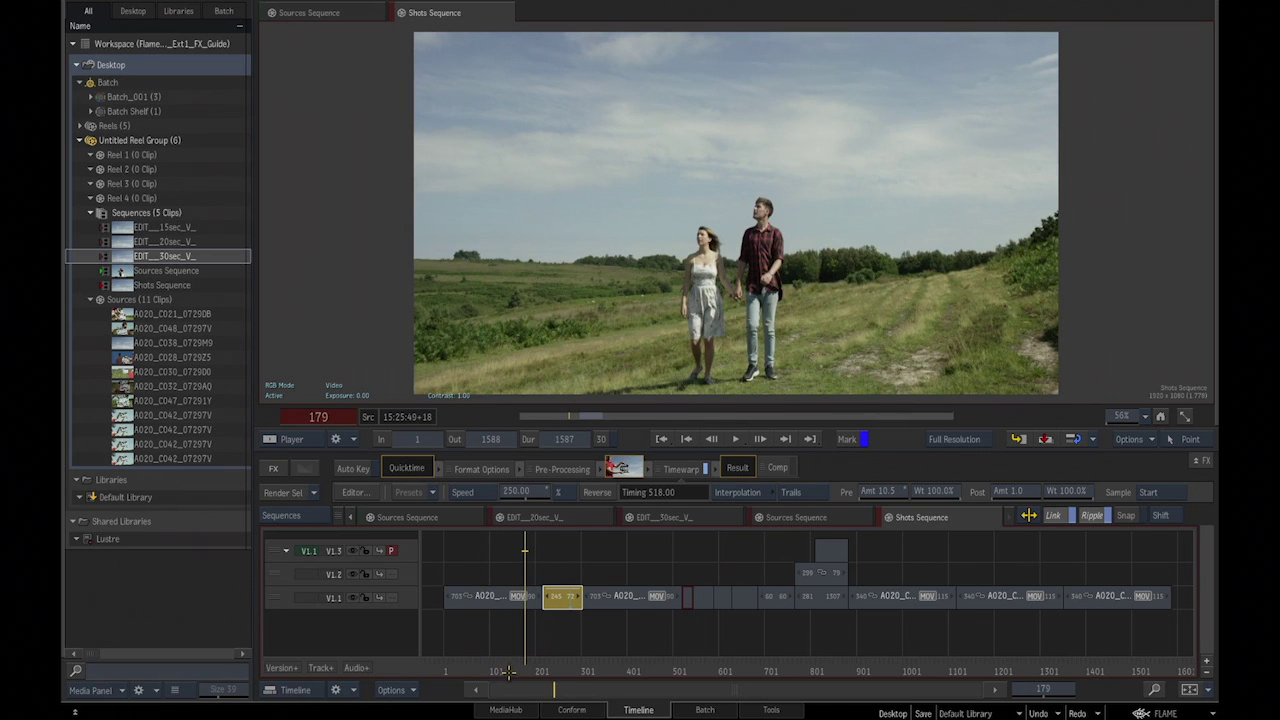
{"action": "left_click", "coordinate": [628, 668]}
{"action": "left_click_drag", "start_coordinate": [628, 668], "coordinate": [613, 668]}
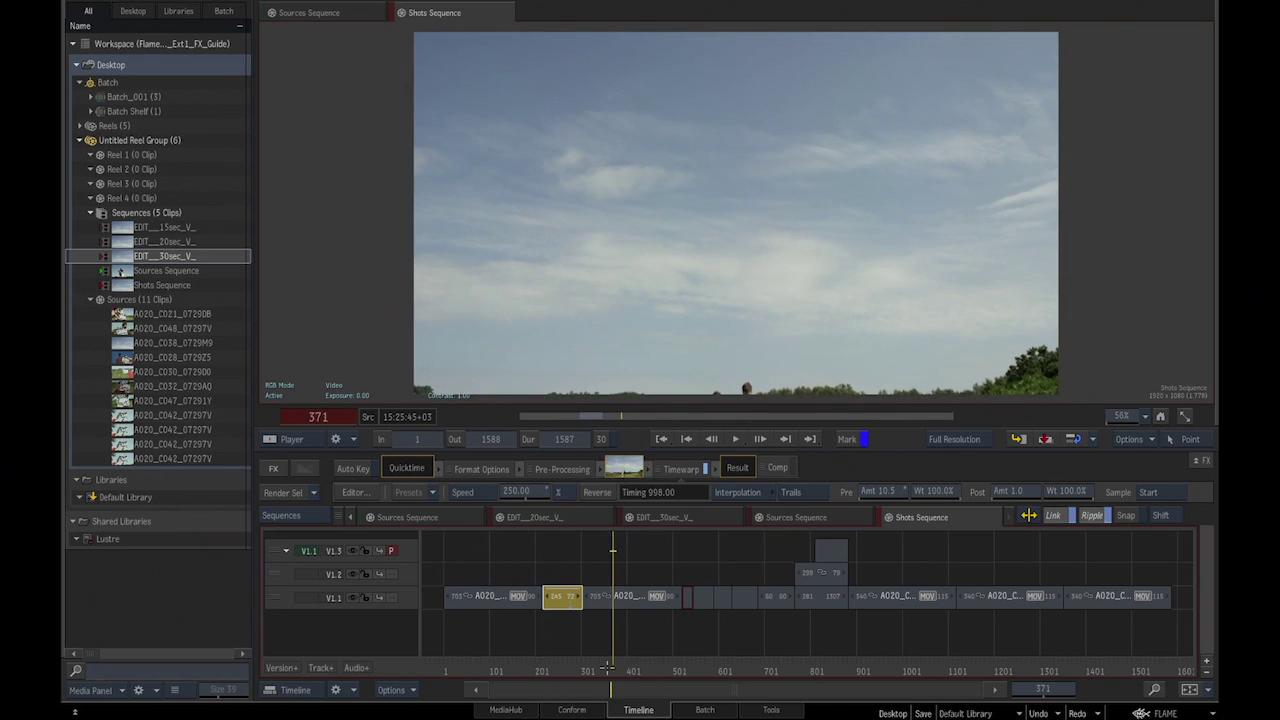
{"action": "left_click", "coordinate": [621, 598]}
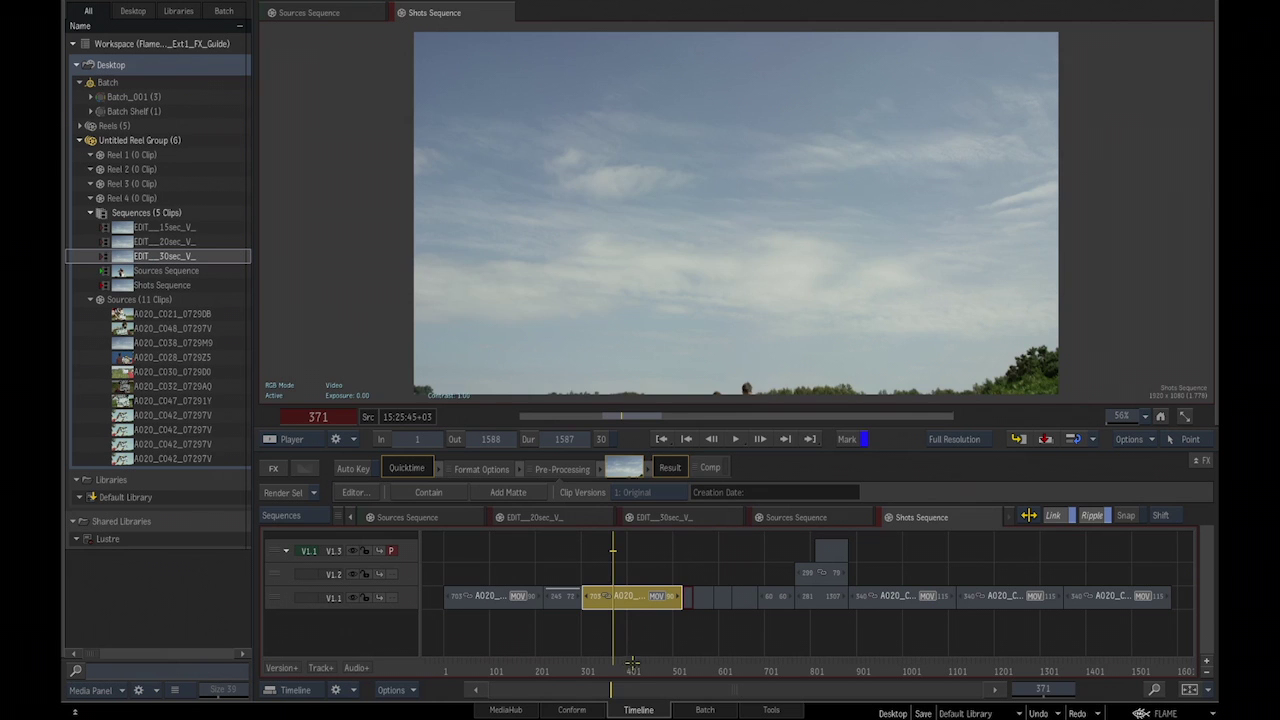
{"action": "mouse_move", "coordinate": [632, 663]}
{"action": "left_mouse_down"}
{"action": "mouse_move", "coordinate": [690, 663]}
{"action": "mouse_move", "coordinate": [637, 662]}
{"action": "left_mouse_up"}
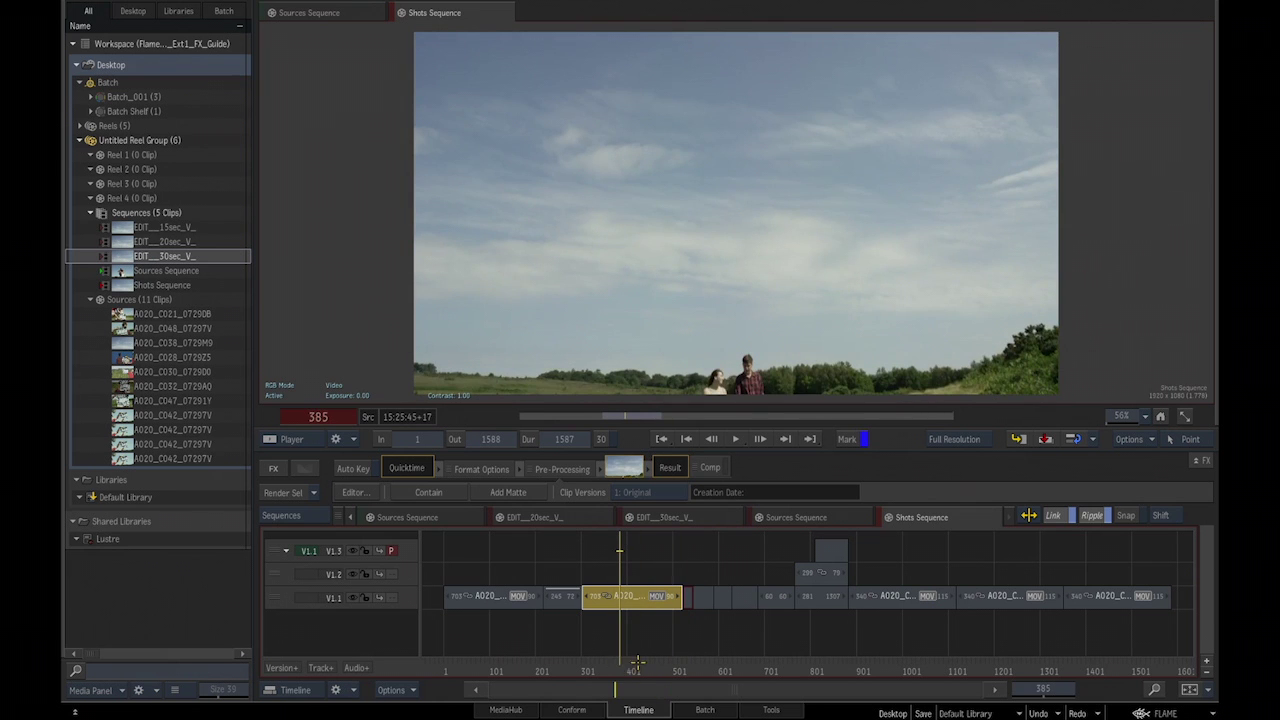
Select every clip on the Shots Sequence's V1.1, V1.2 and V1.3 tracks.
{"action": "left_click", "coordinate": [410, 598]}
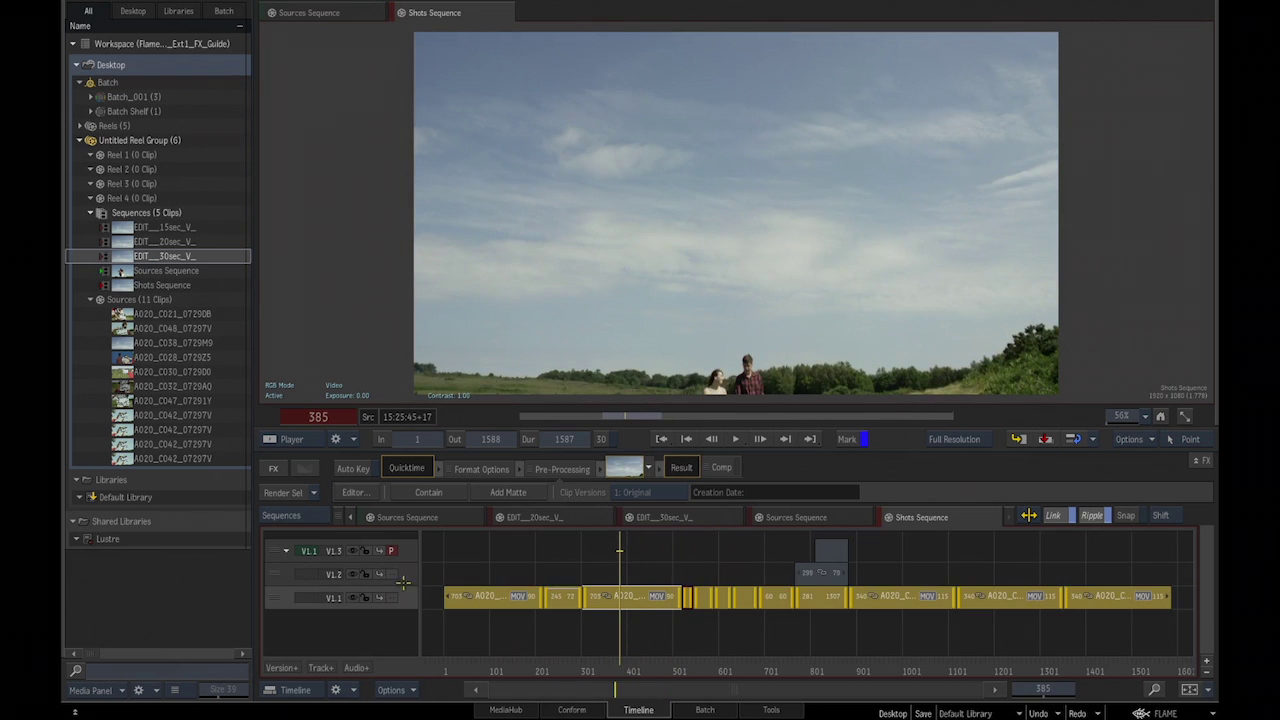
{"action": "left_click", "coordinate": [405, 568], "text": "shift"}
{"action": "left_click", "coordinate": [408, 553], "text": "shift"}
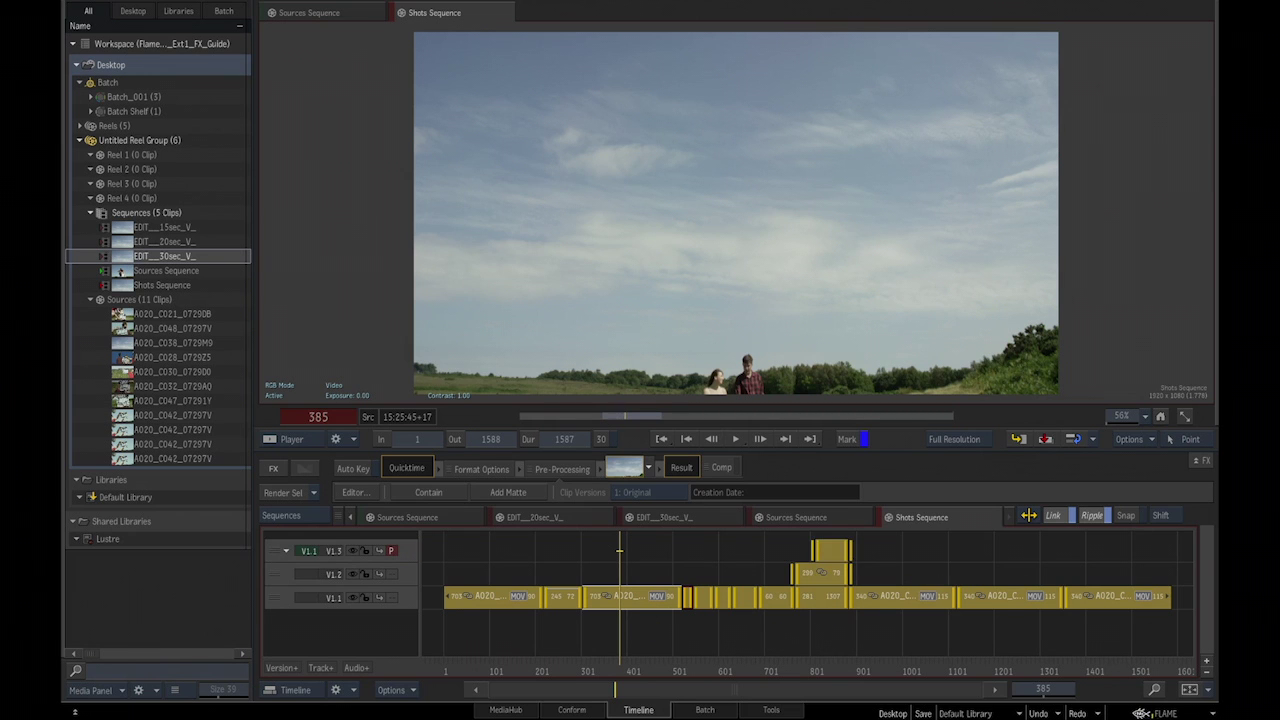
{"action": "left_click", "coordinate": [1160, 713]}
In Timeline preferences, set Default Shot Name to FX_ plus the Background Index token.
{"action": "mouse_move", "coordinate": [992, 560]}
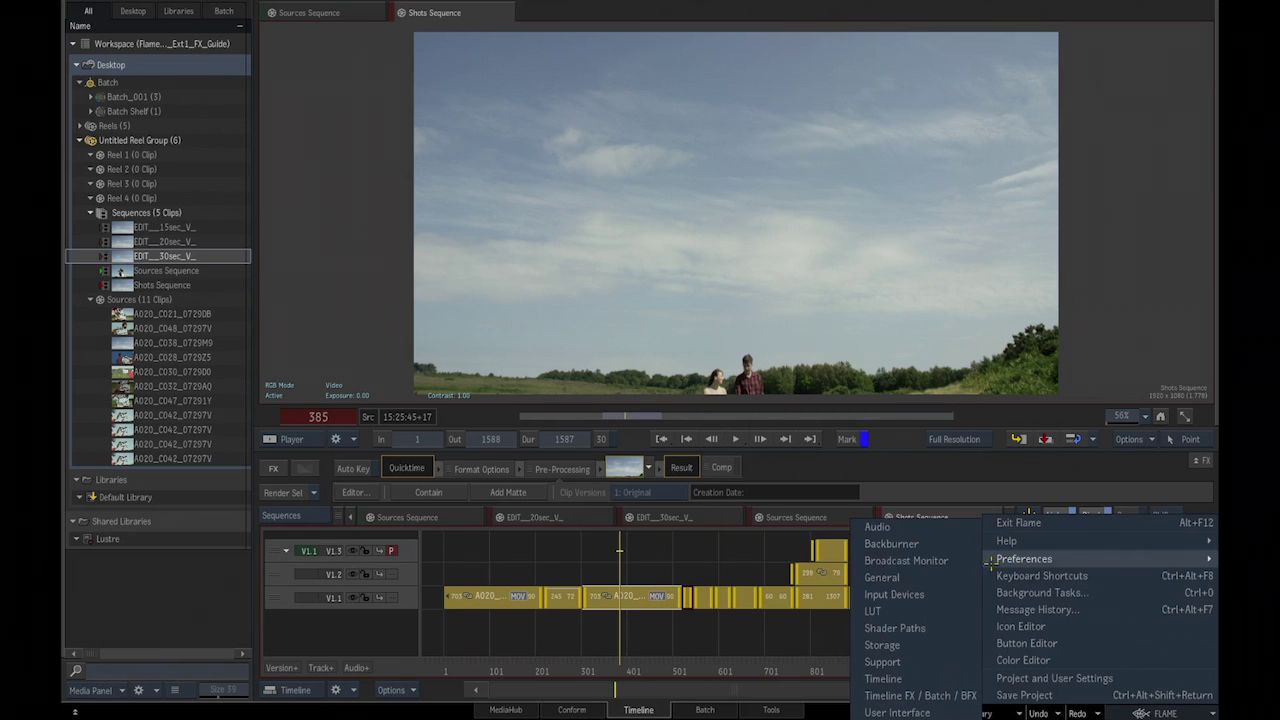
{"action": "left_click", "coordinate": [915, 679]}
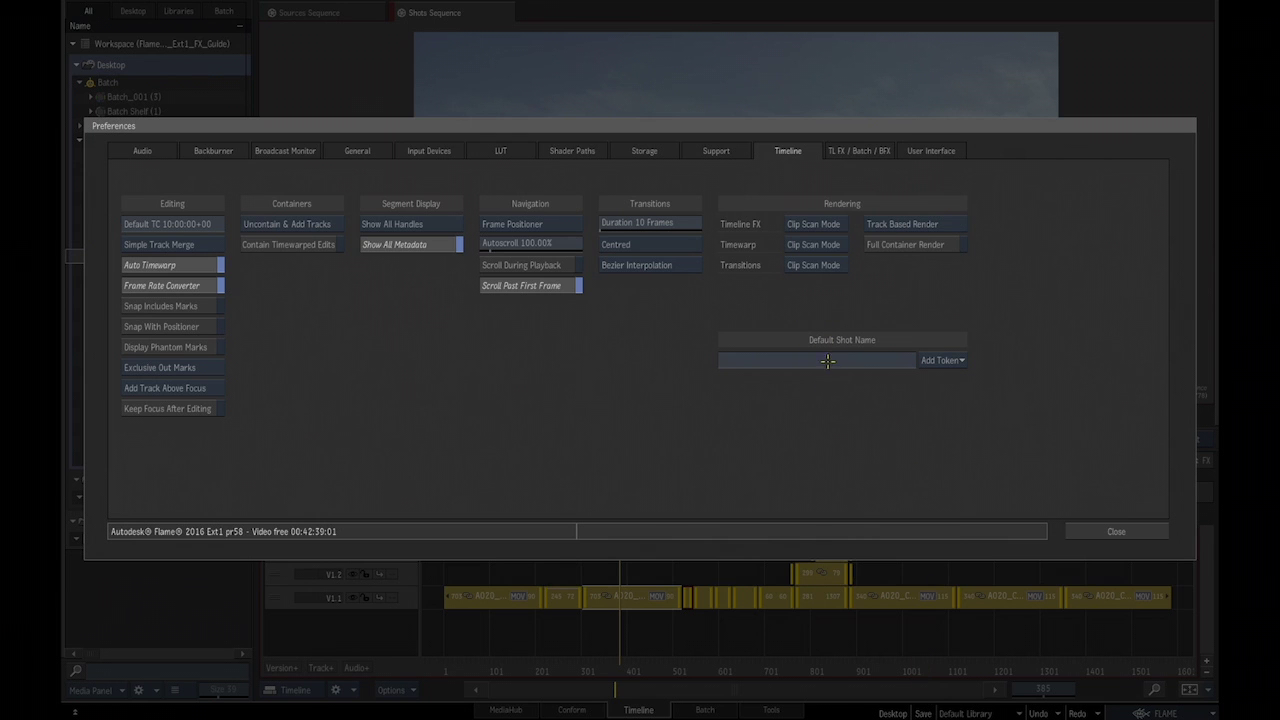
{"action": "left_click", "coordinate": [828, 361]}
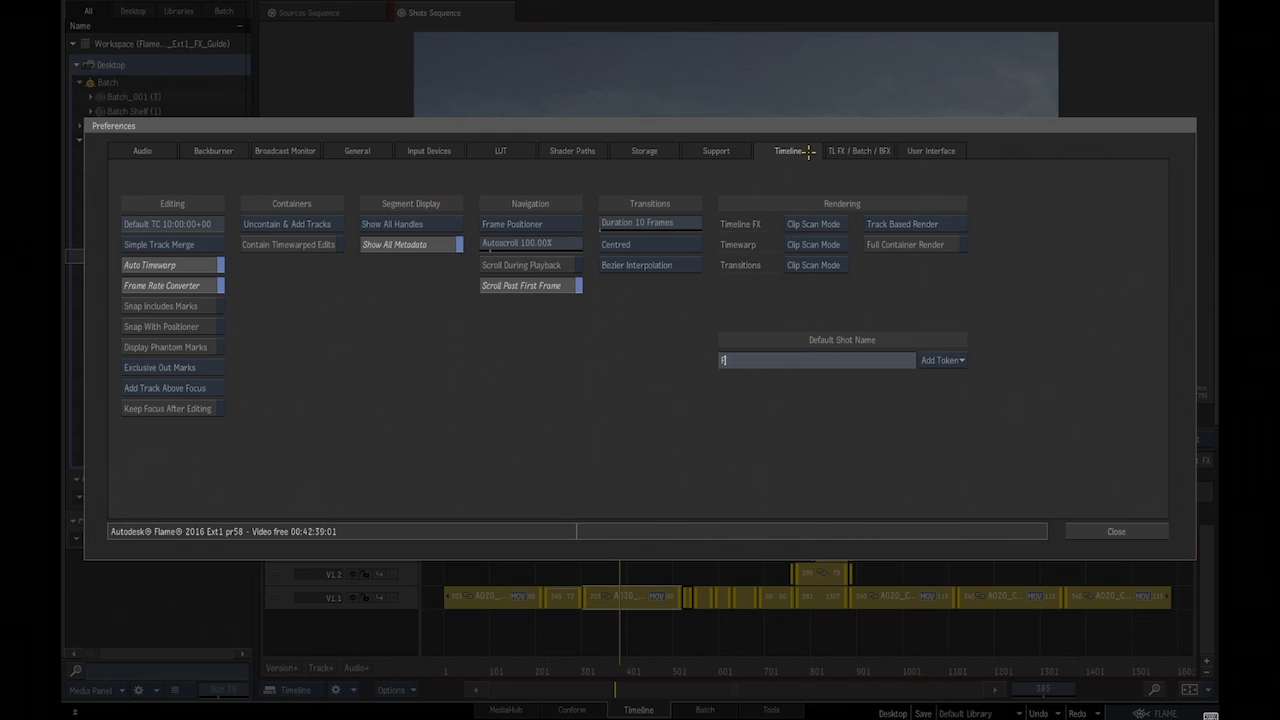
{"action": "type", "text": "FX_"}
{"action": "left_click", "coordinate": [940, 360]}
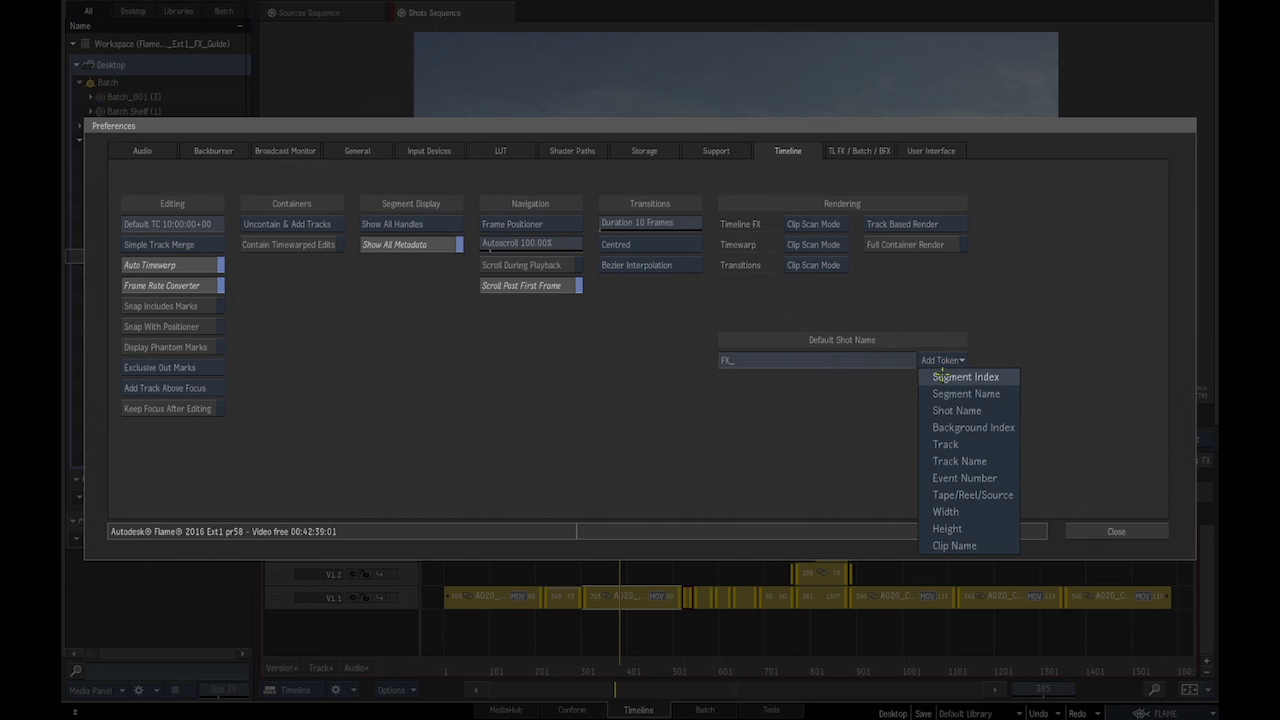
{"action": "left_click", "coordinate": [993, 428]}
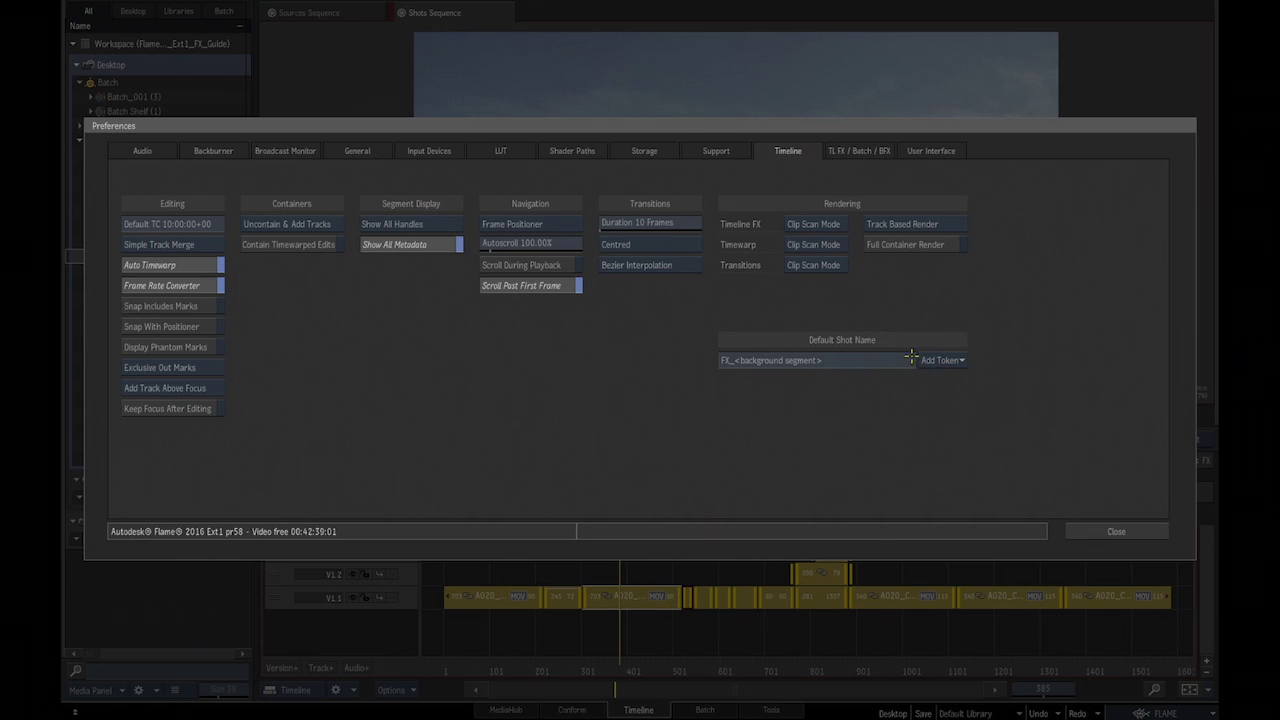
{"action": "left_click", "coordinate": [1068, 531]}
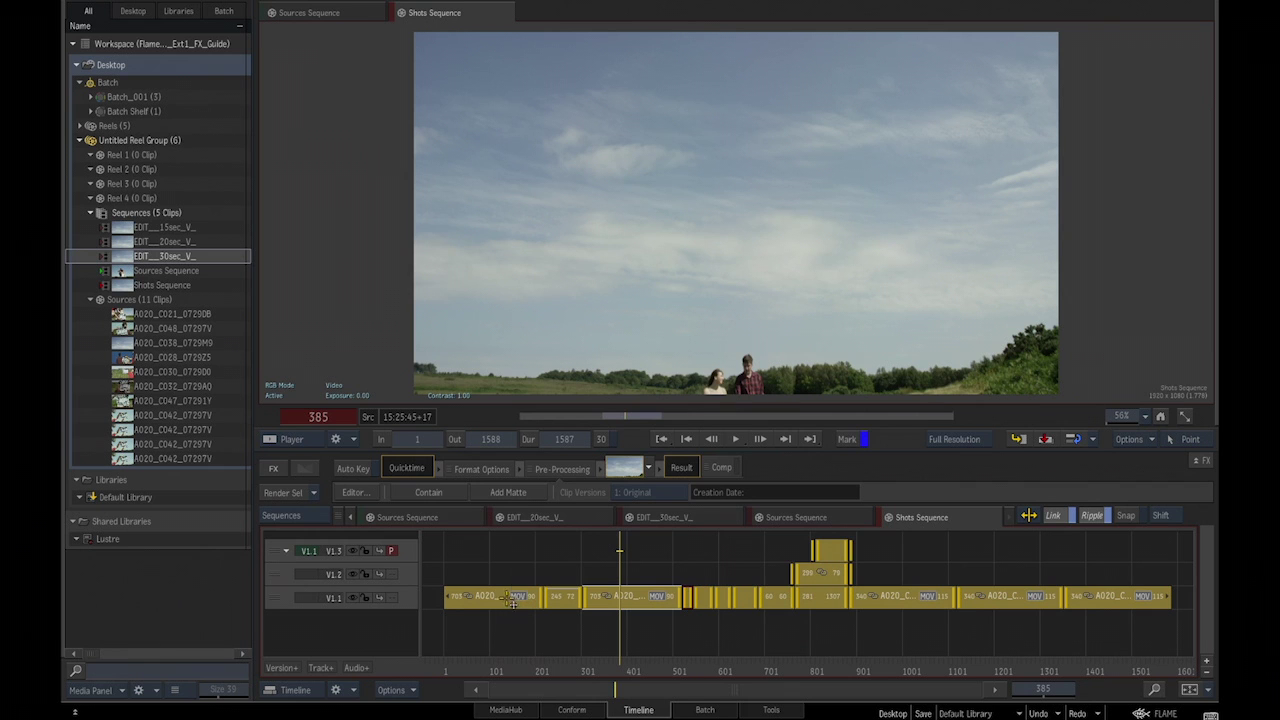
Apply Rename Shot to the 14 selected clips, naming them FX_0001–FX_0012.
{"action": "right_click", "coordinate": [520, 598]}
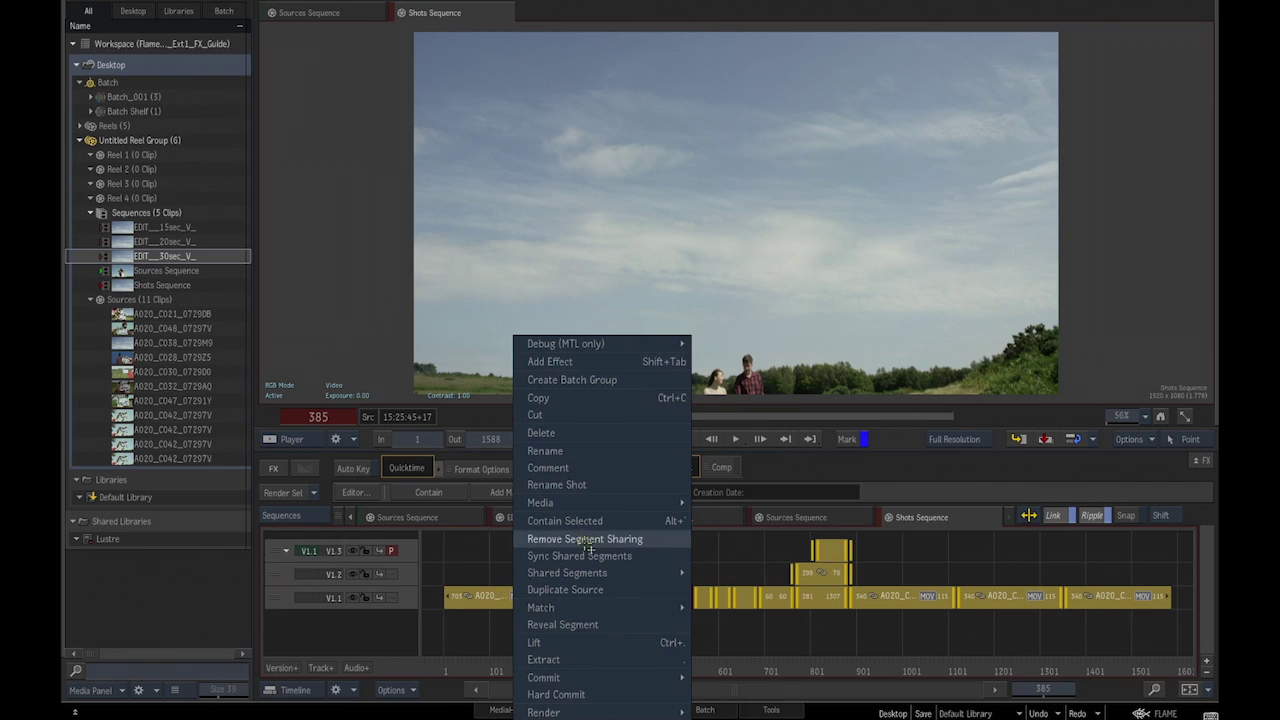
{"action": "left_click", "coordinate": [576, 495]}
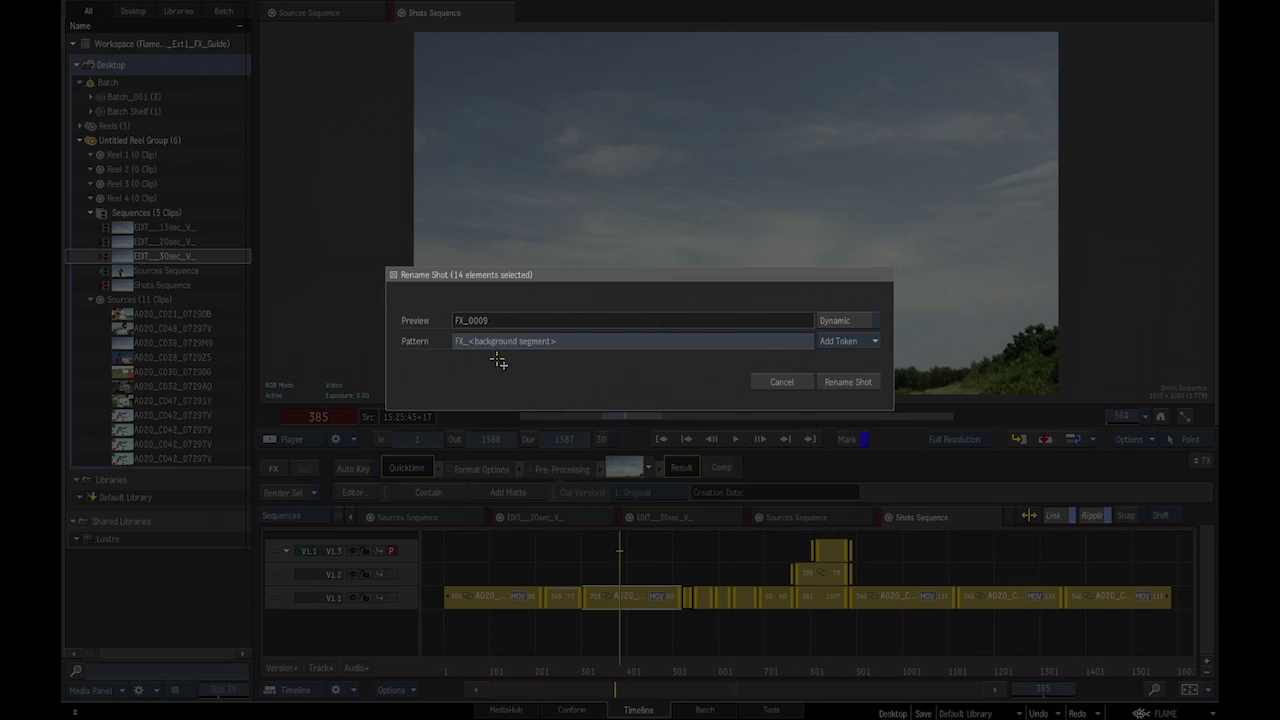
{"action": "left_click", "coordinate": [848, 382]}
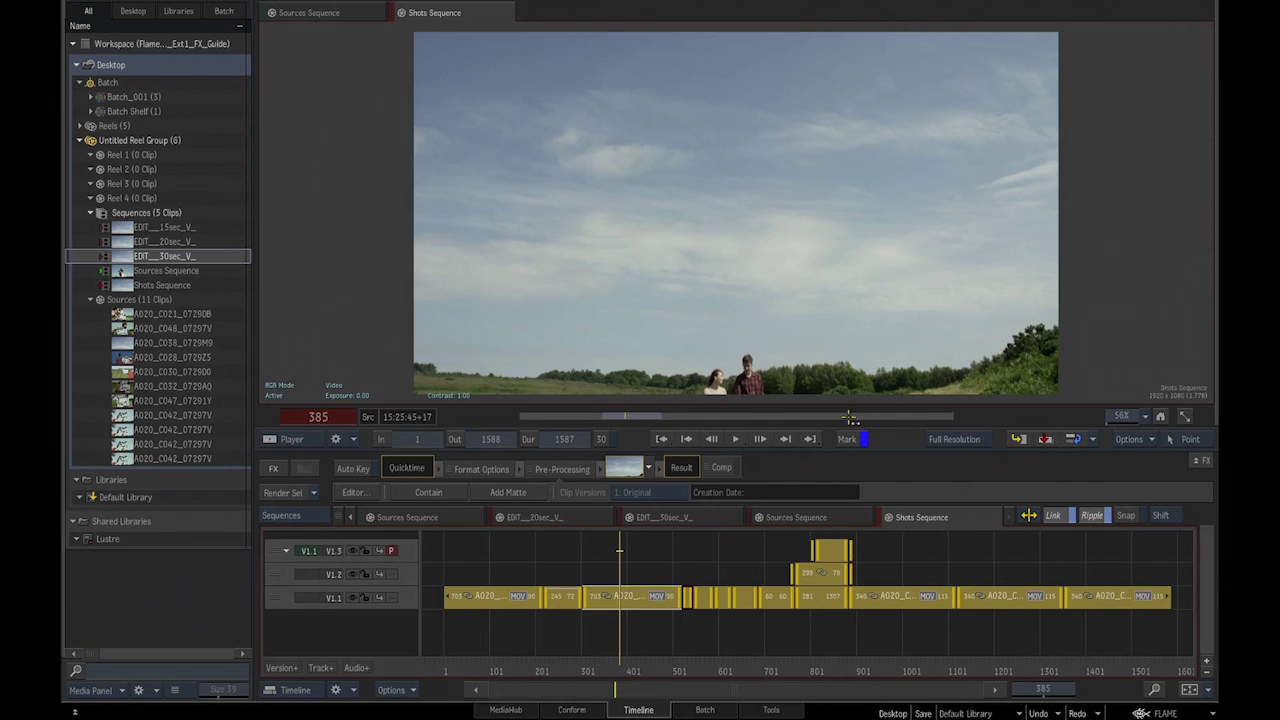
{"action": "left_click", "coordinate": [574, 709]}
Sort the Shots Sequence conform list by shot name and compare its two FX_0009 shots.
{"action": "left_click_drag", "start_coordinate": [502, 398], "coordinate": [663, 369]}
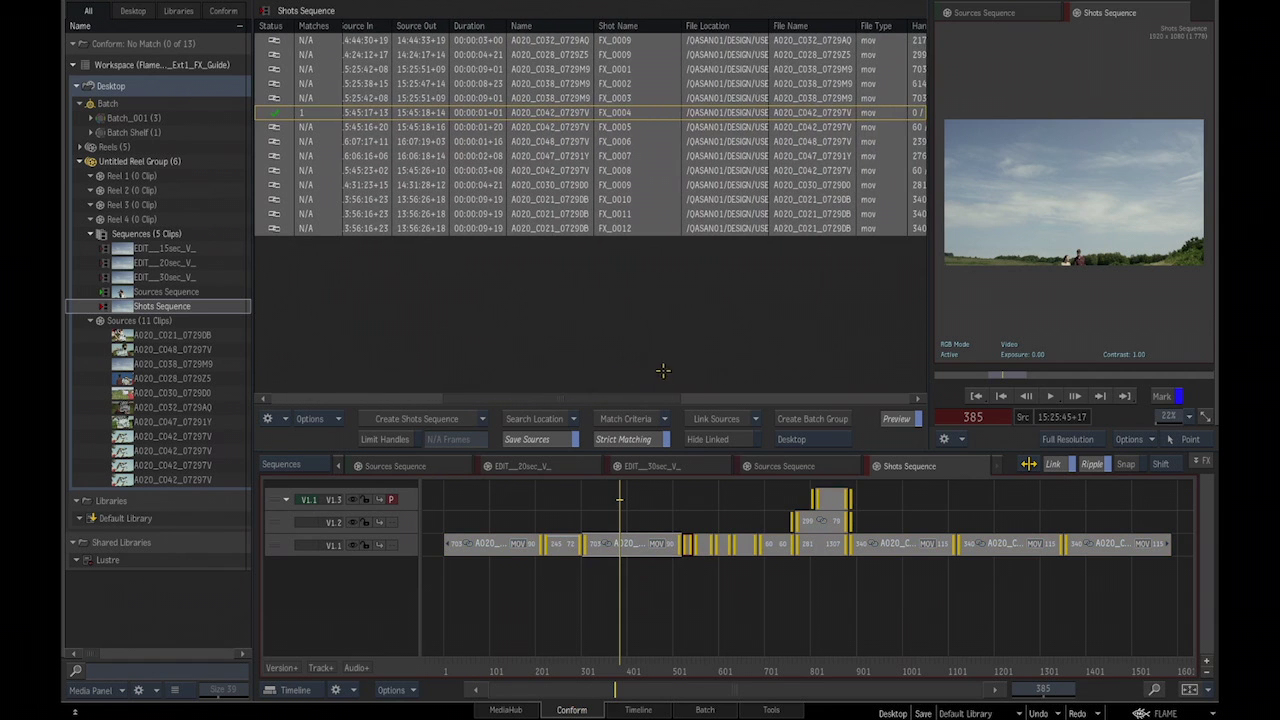
{"action": "left_click", "coordinate": [640, 26]}
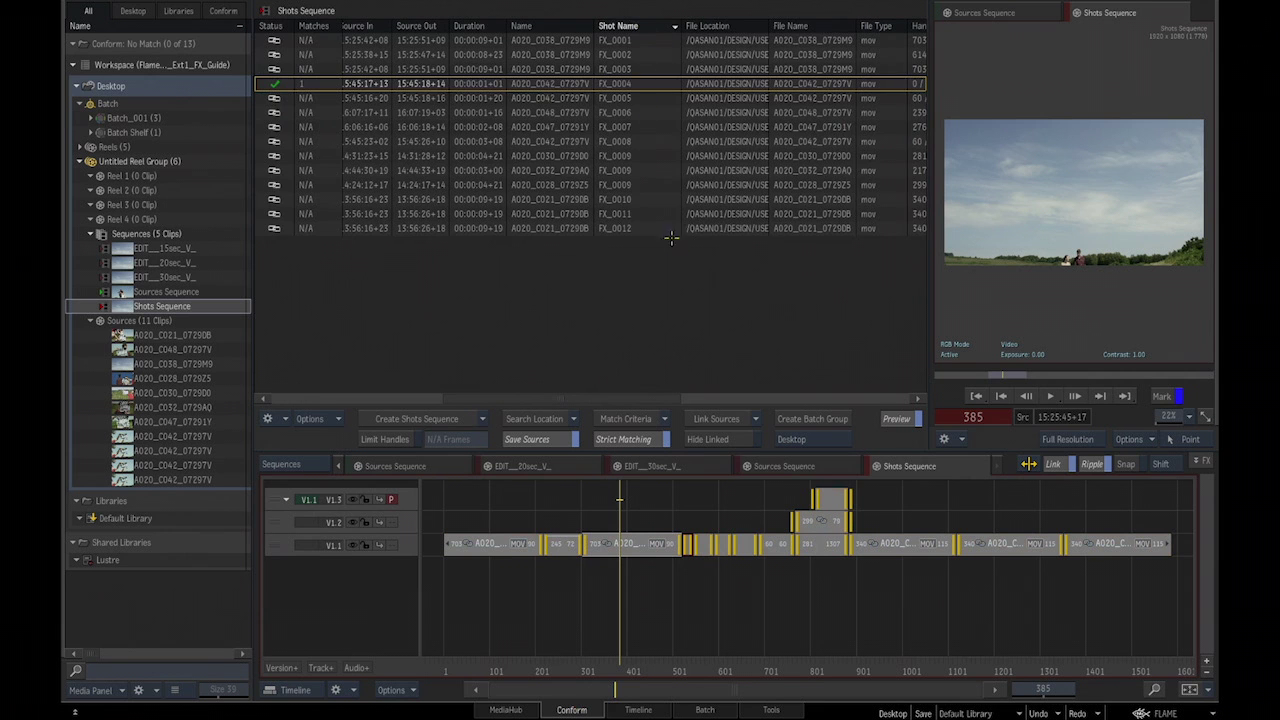
{"action": "left_click", "coordinate": [640, 156]}
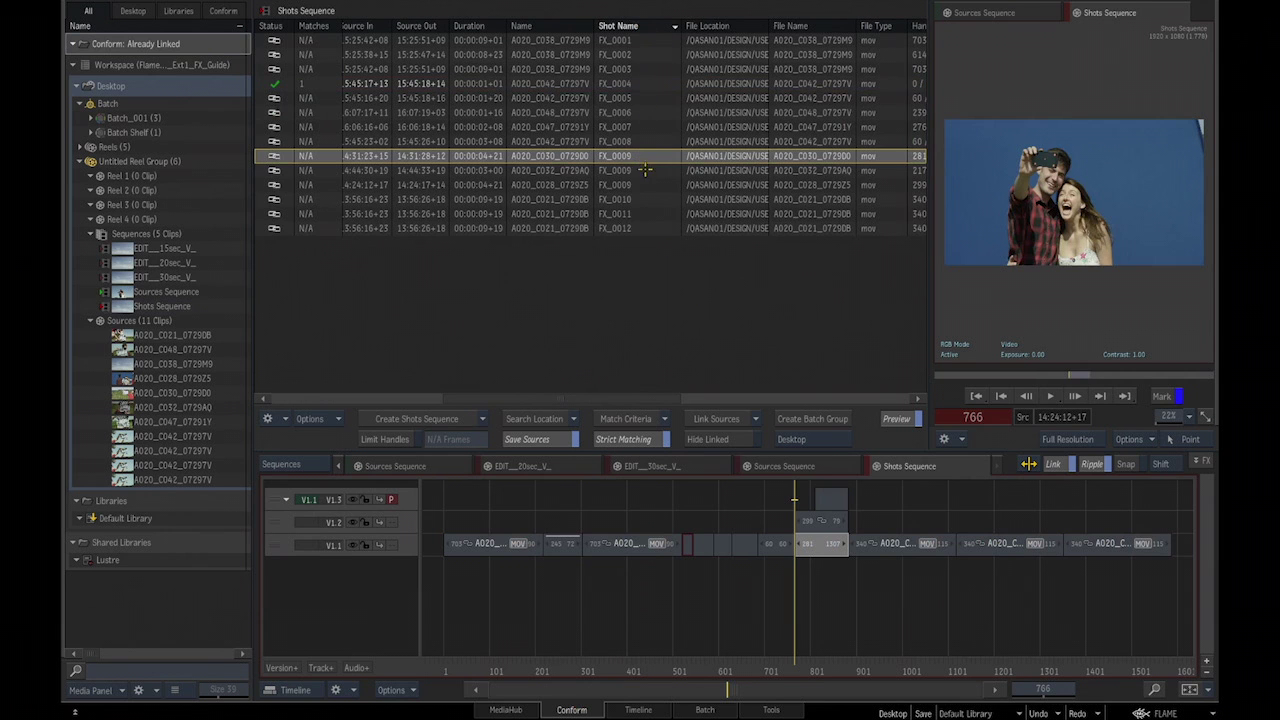
{"action": "left_click", "coordinate": [645, 175]}
{"action": "left_click", "coordinate": [642, 188]}
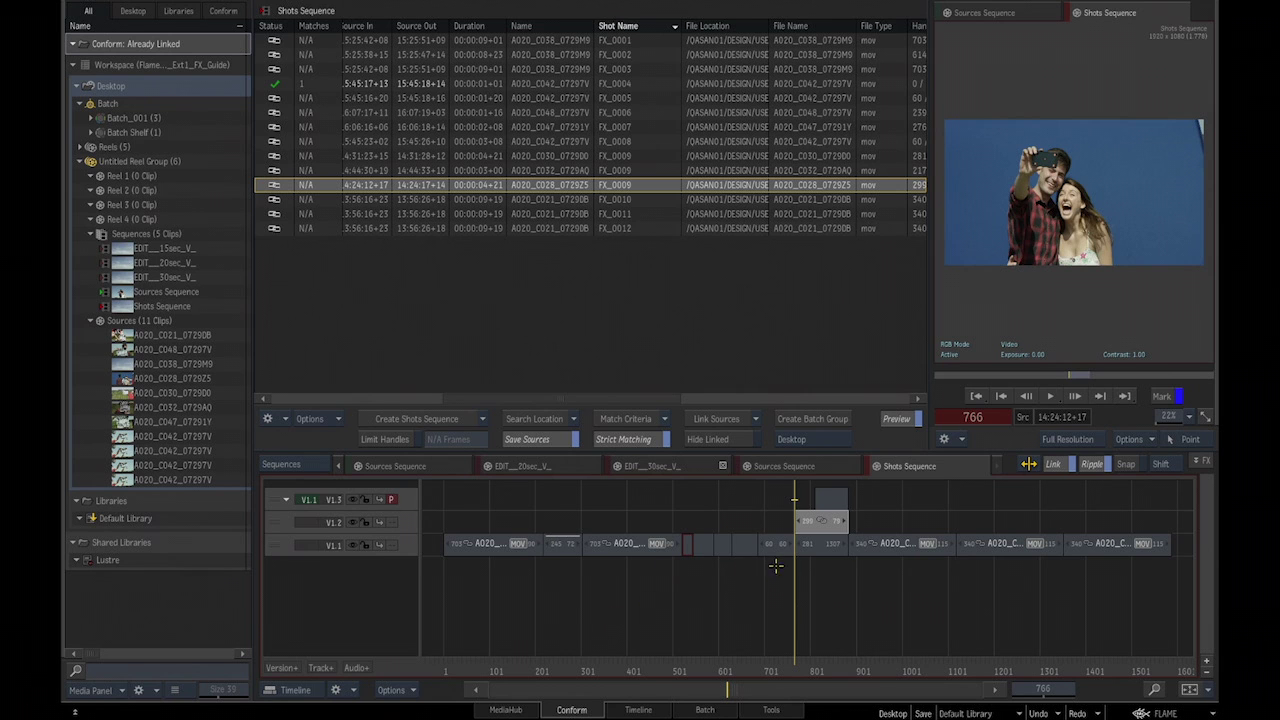
Sort the EDIT_30sec conform list by shot name descending and compare its FX_0009 shots.
{"action": "left_click", "coordinate": [652, 467]}
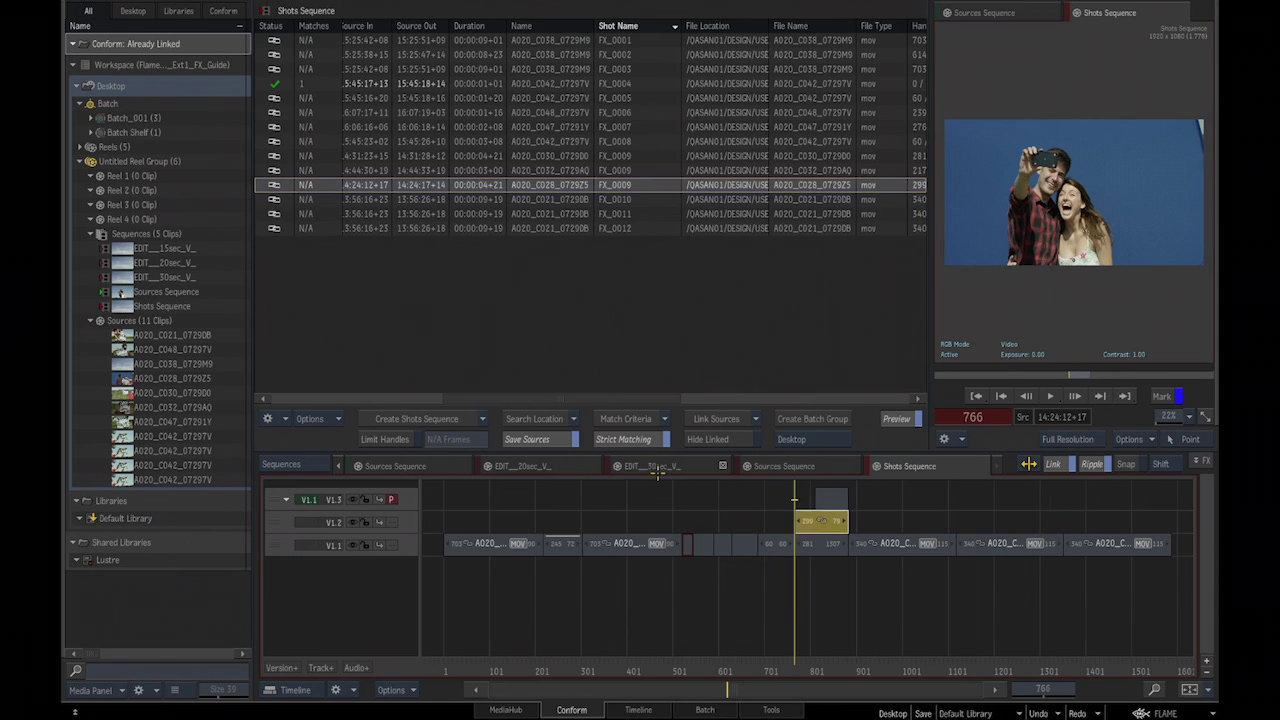
{"action": "left_click_drag", "start_coordinate": [537, 400], "coordinate": [650, 388]}
{"action": "left_click", "coordinate": [752, 26]}
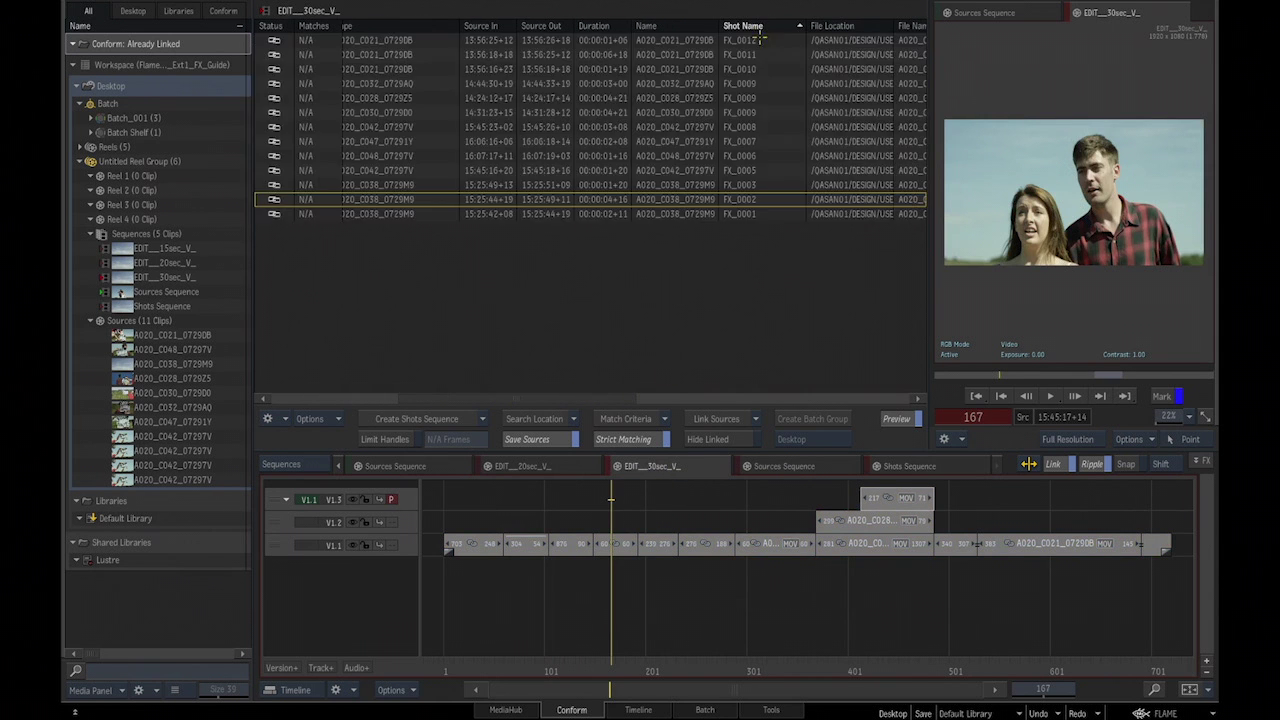
{"action": "left_click", "coordinate": [757, 112]}
{"action": "left_click", "coordinate": [752, 84]}
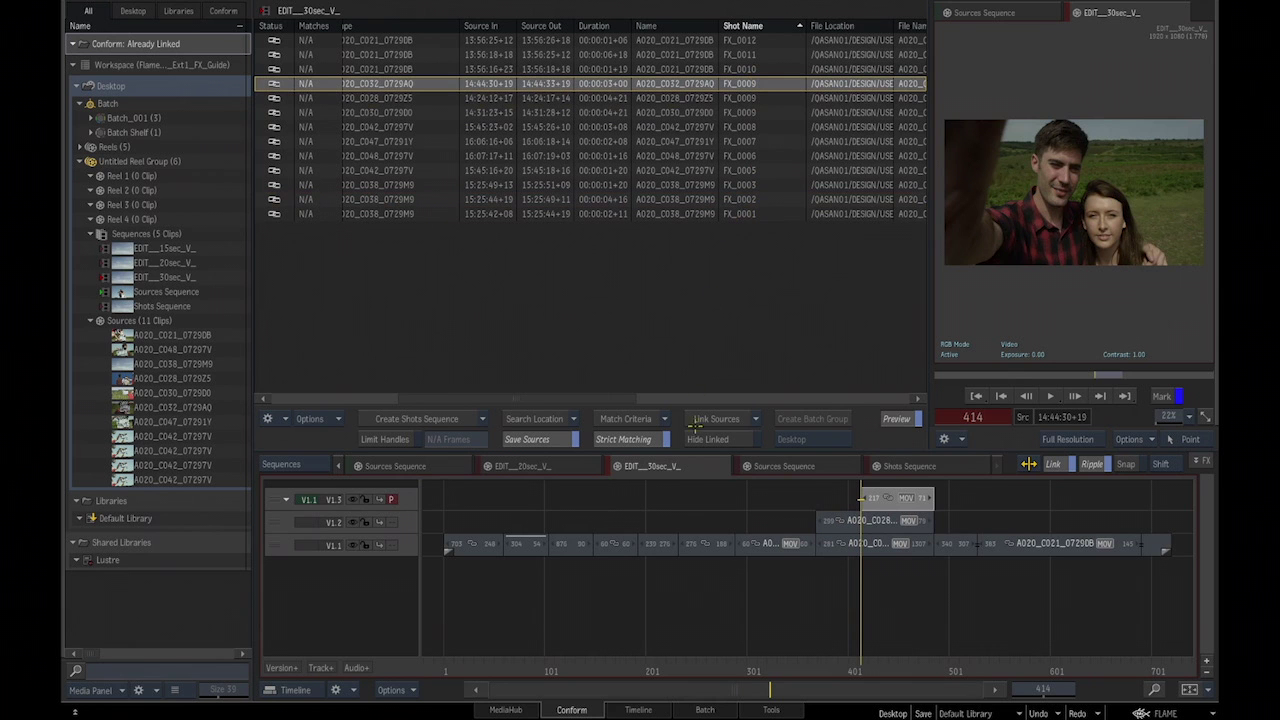
{"action": "left_click", "coordinate": [908, 466]}
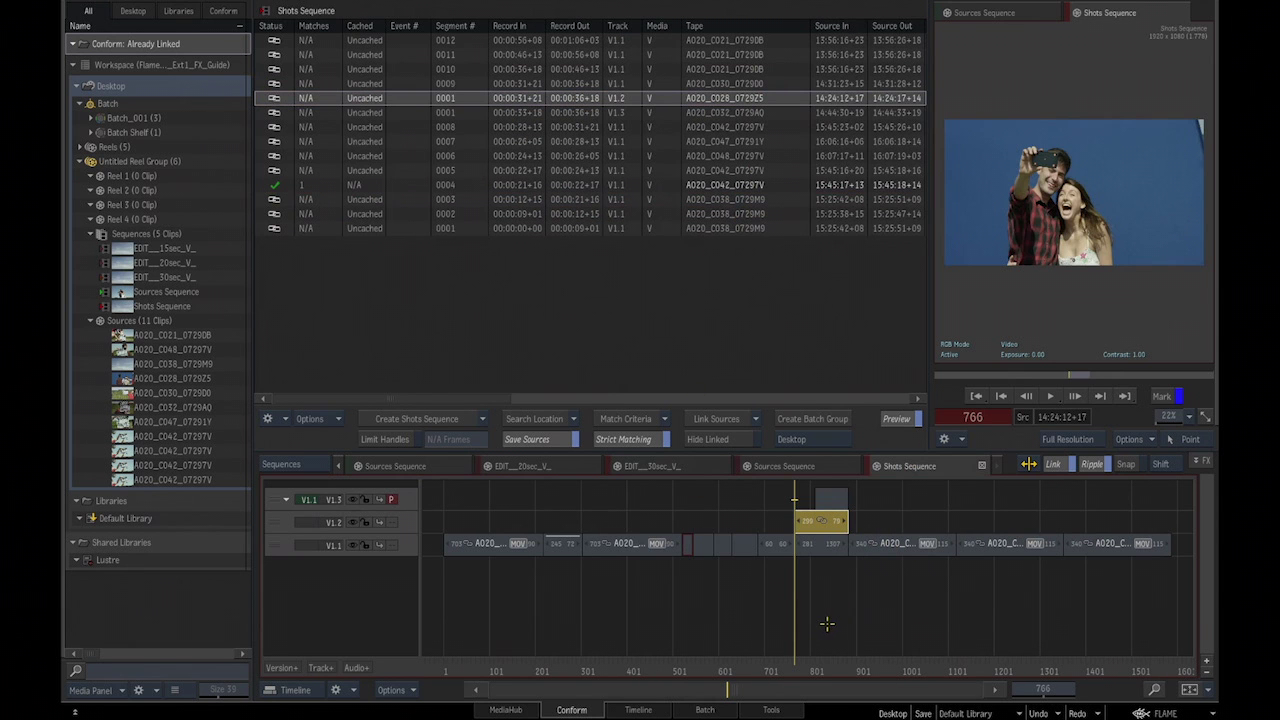
{"action": "left_click", "coordinate": [791, 662]}
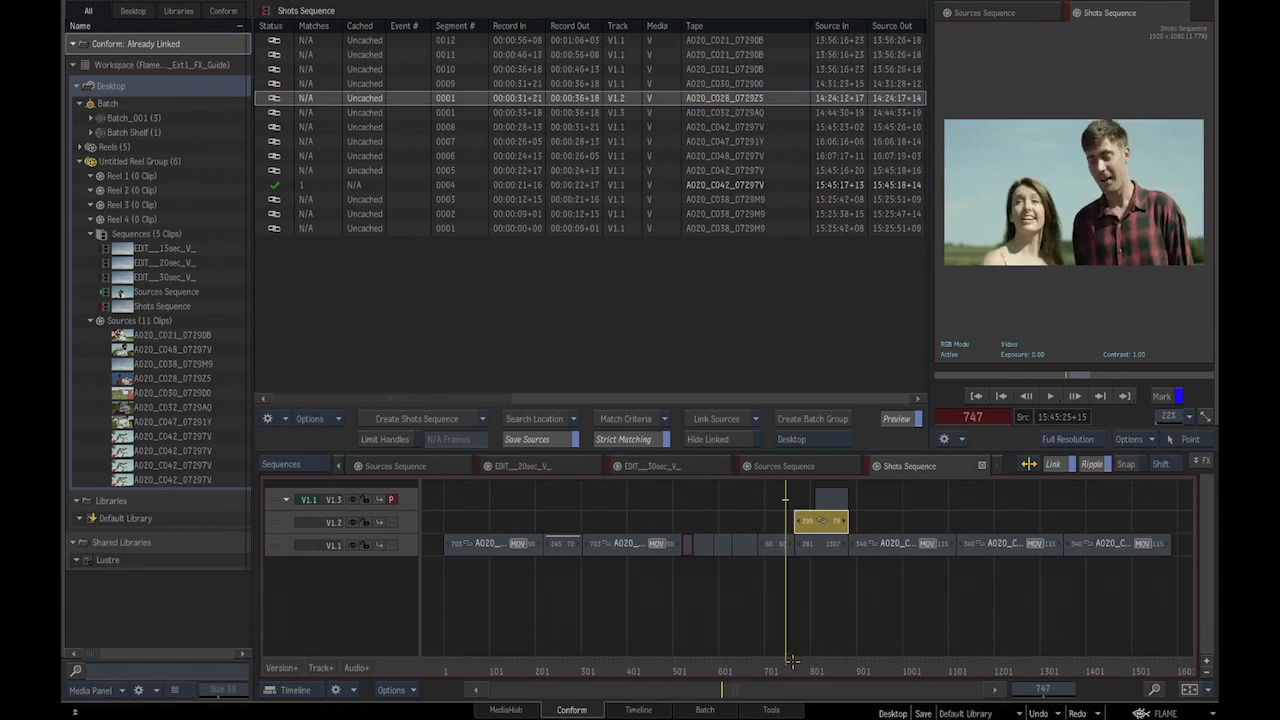
{"action": "left_click_drag", "start_coordinate": [791, 662], "coordinate": [879, 650]}
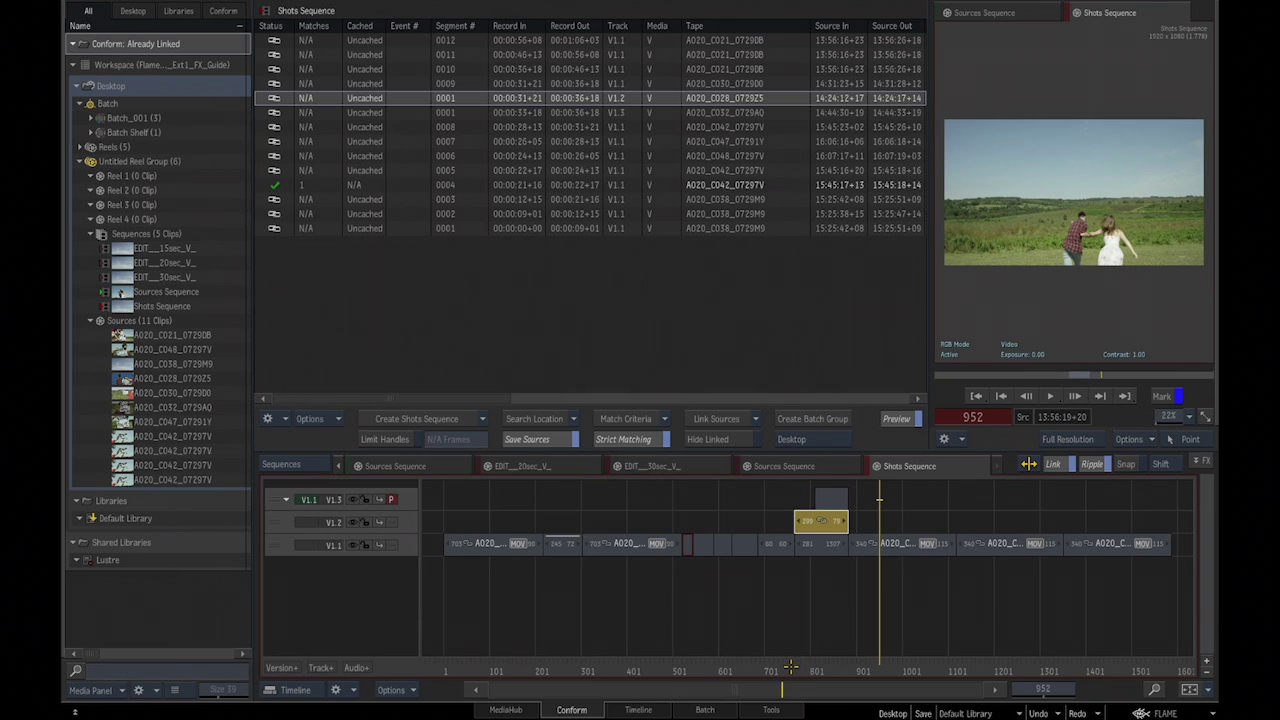
{"action": "left_click_drag", "start_coordinate": [790, 665], "coordinate": [782, 673]}
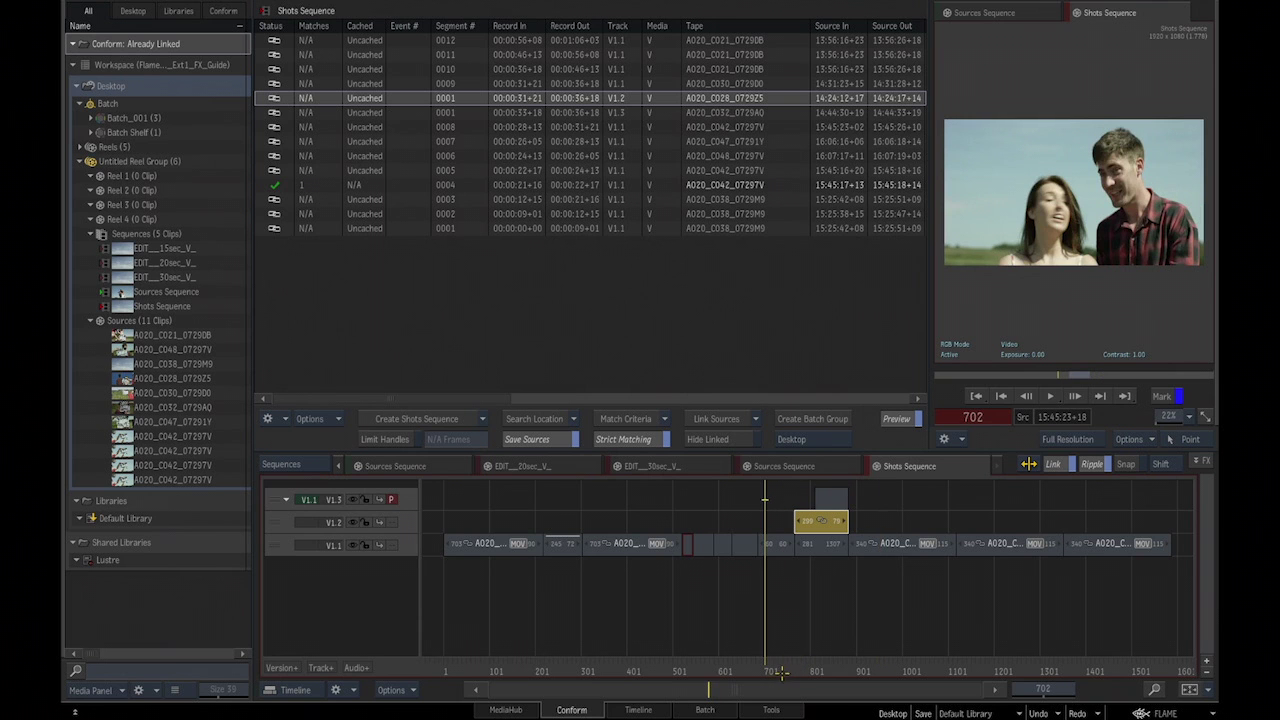
Select every segment on V1.1–V1.3 and review the Desktop batch group destination choices.
{"action": "left_click", "coordinate": [410, 505]}
{"action": "left_click", "coordinate": [408, 543]}
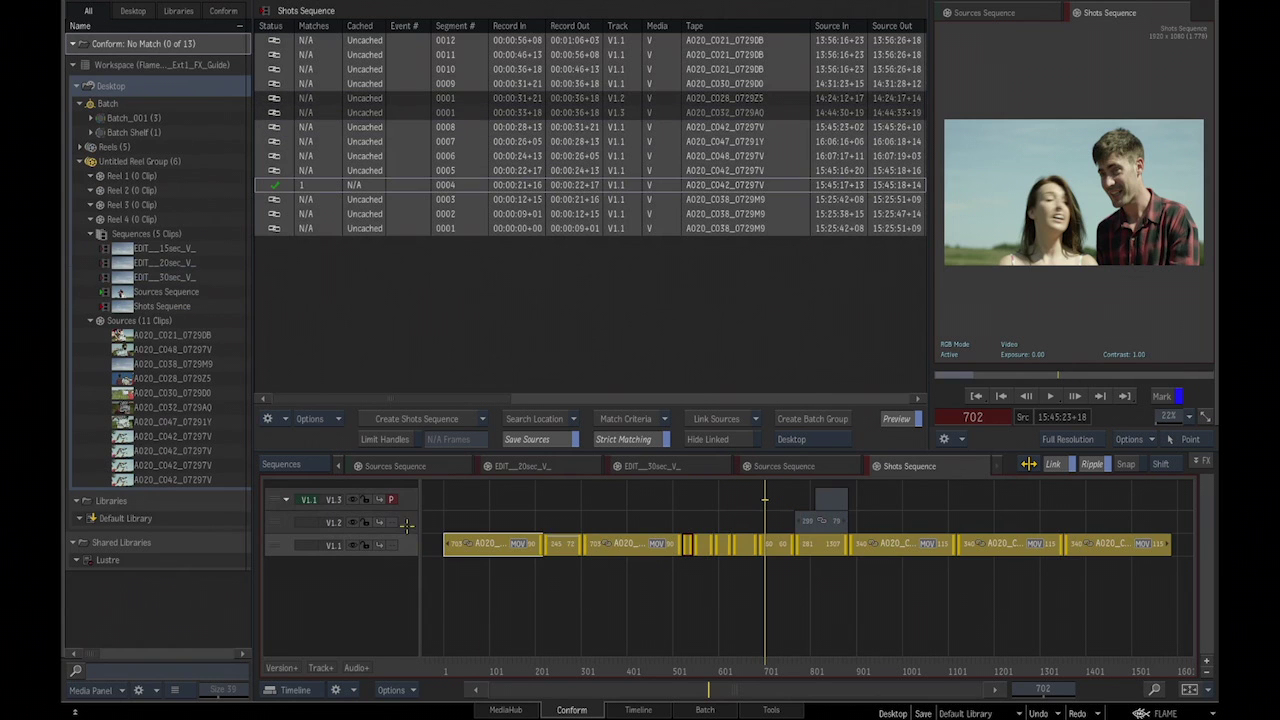
{"action": "left_click", "coordinate": [406, 522]}
{"action": "left_click", "coordinate": [410, 500]}
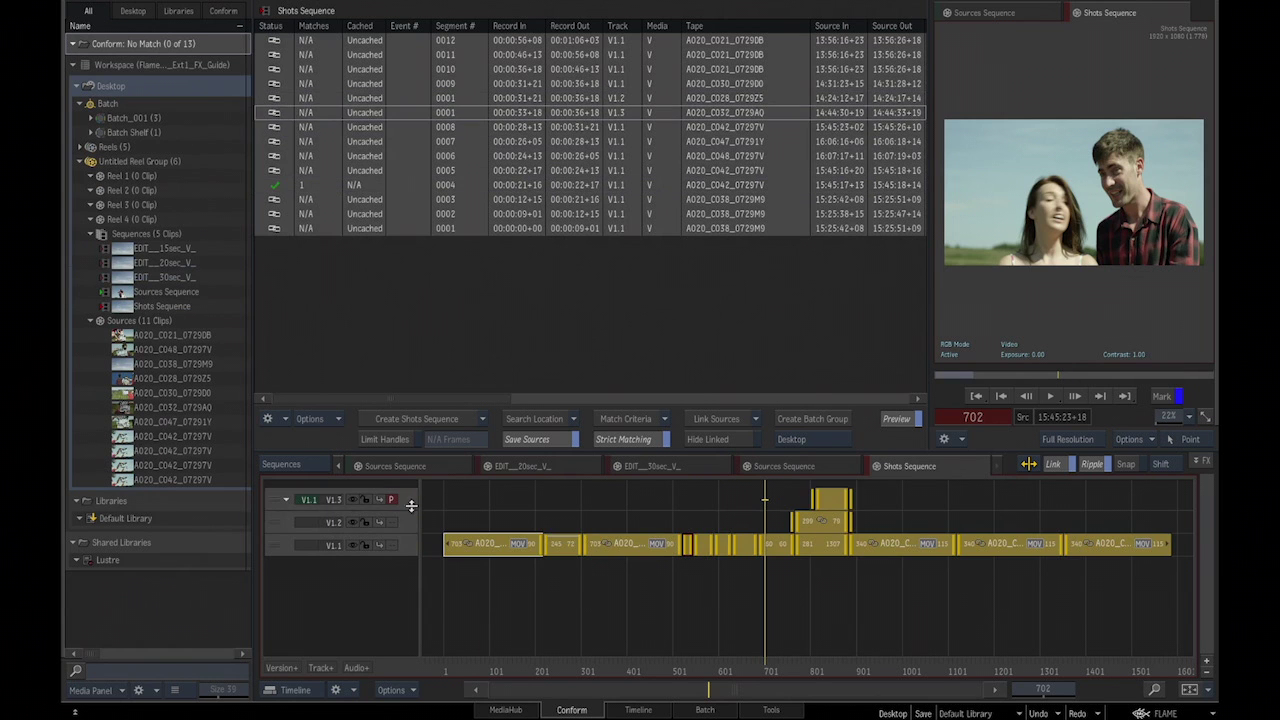
{"action": "left_click", "coordinate": [815, 438]}
{"action": "right_click", "coordinate": [210, 502]}
Create a new library named VXF.
{"action": "mouse_move", "coordinate": [268, 519]}
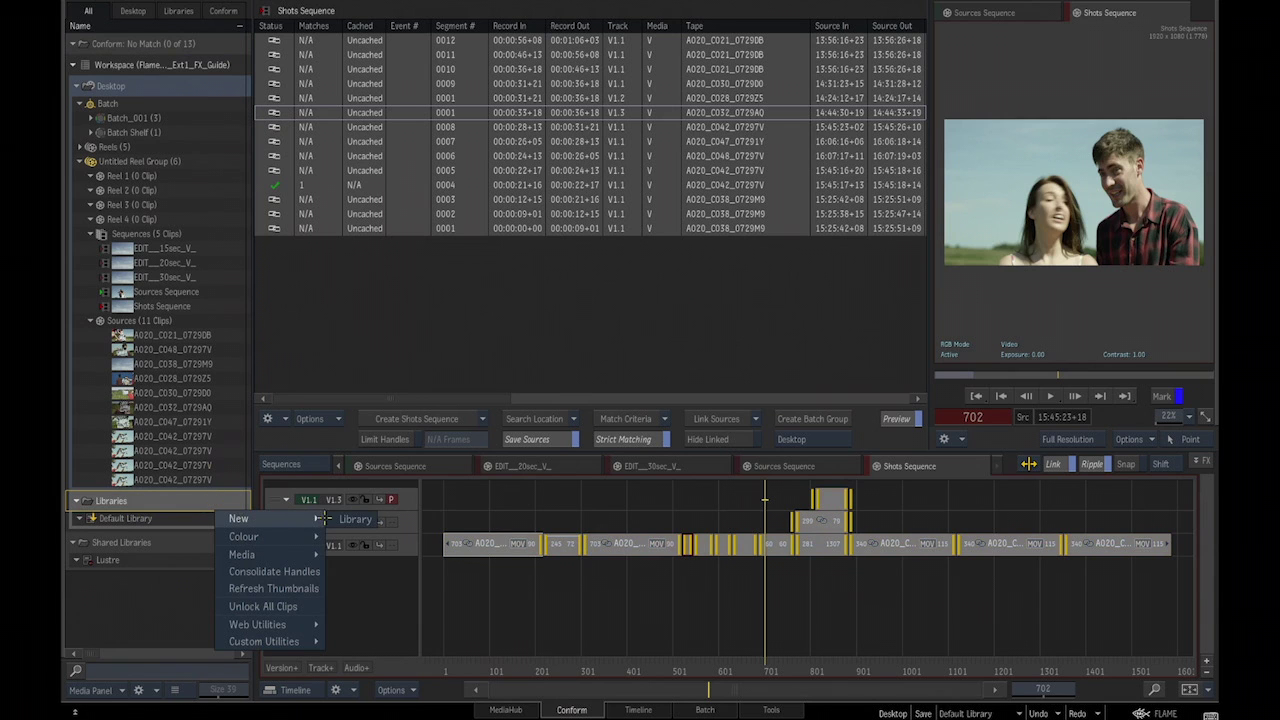
{"action": "left_click", "coordinate": [345, 519]}
{"action": "type", "text": "VXF"}
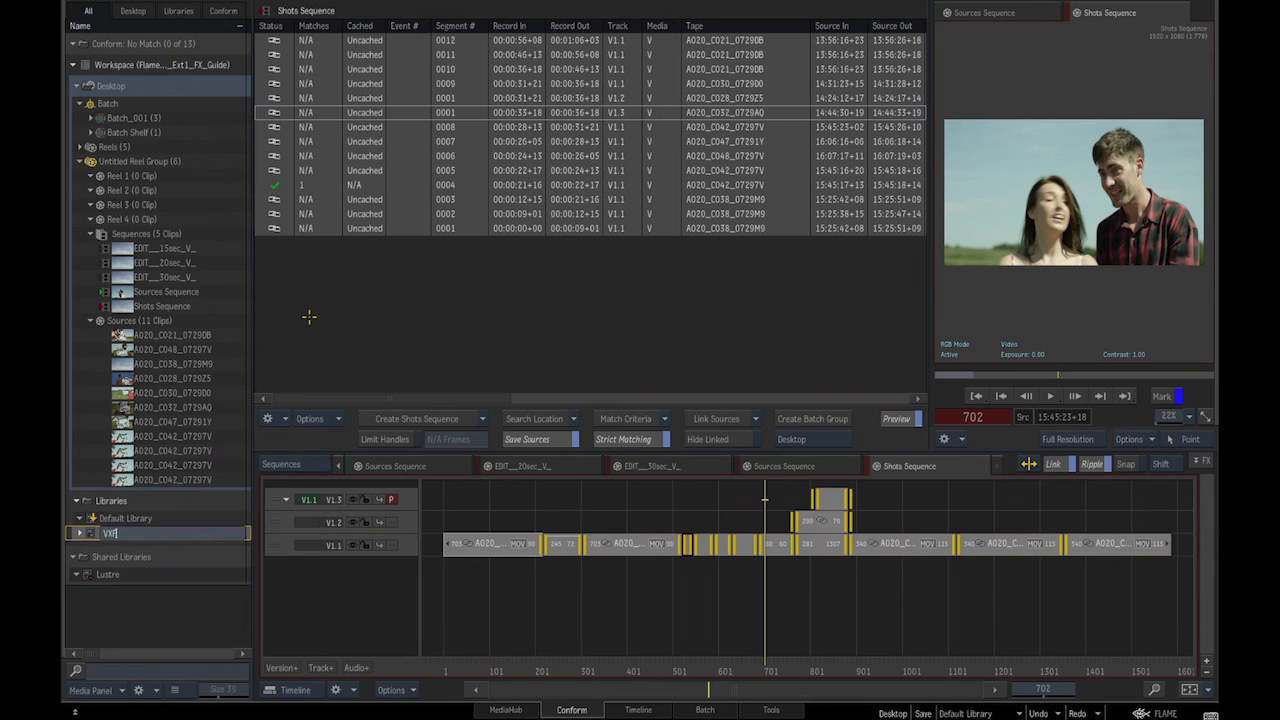
{"action": "key", "text": "Return"}
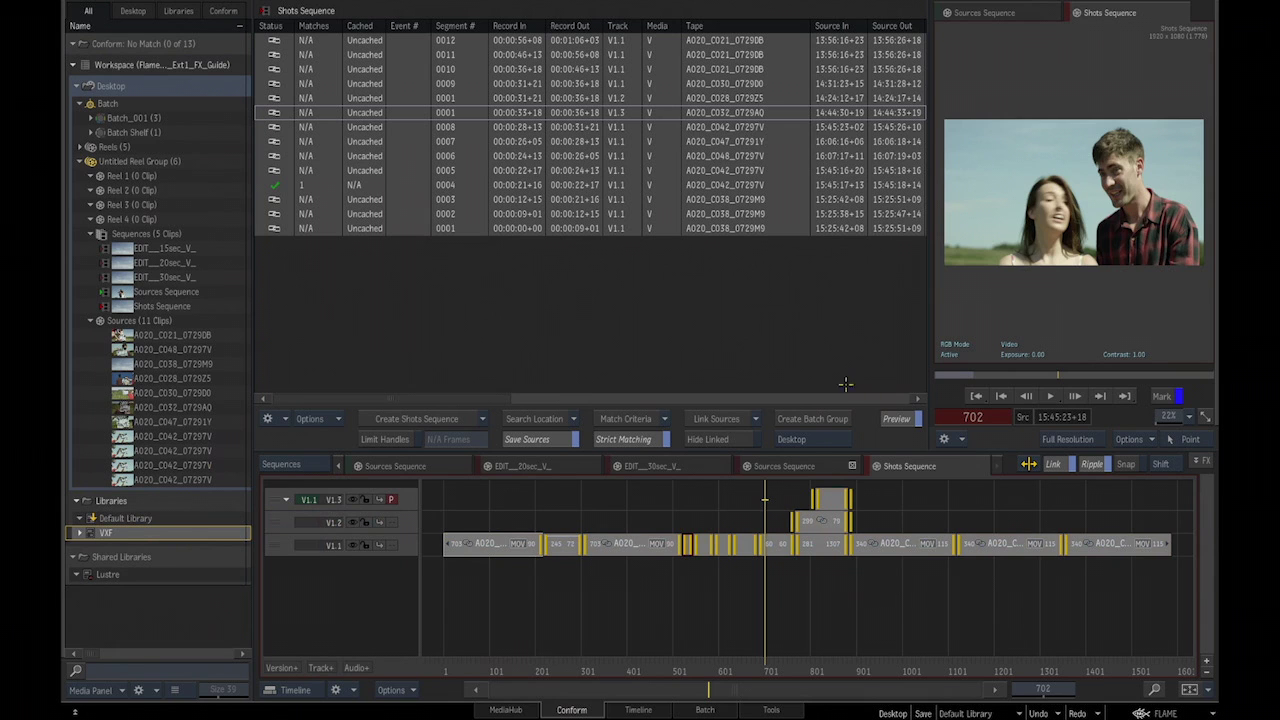
Create batch groups for the selected shots using Pick Destination, placing them in VXF.
{"action": "left_click", "coordinate": [803, 439]}
{"action": "left_click", "coordinate": [818, 489]}
{"action": "left_click", "coordinate": [812, 419]}
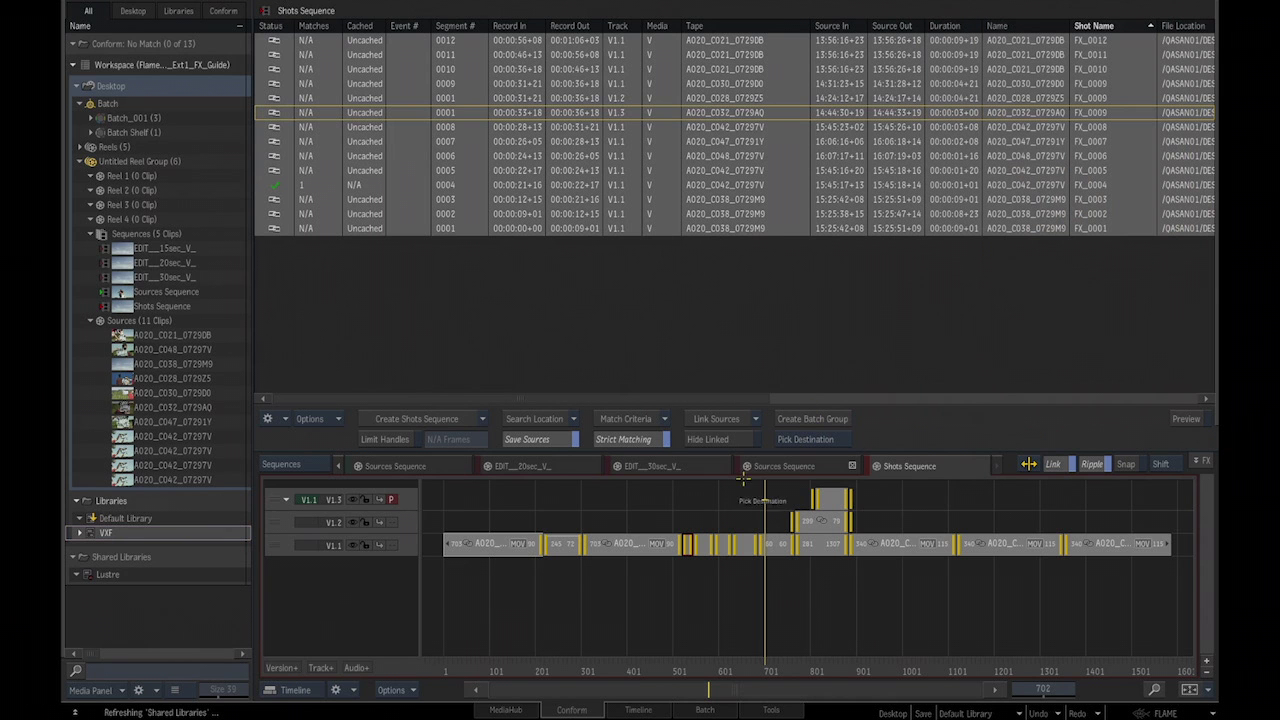
{"action": "left_click", "coordinate": [163, 532]}
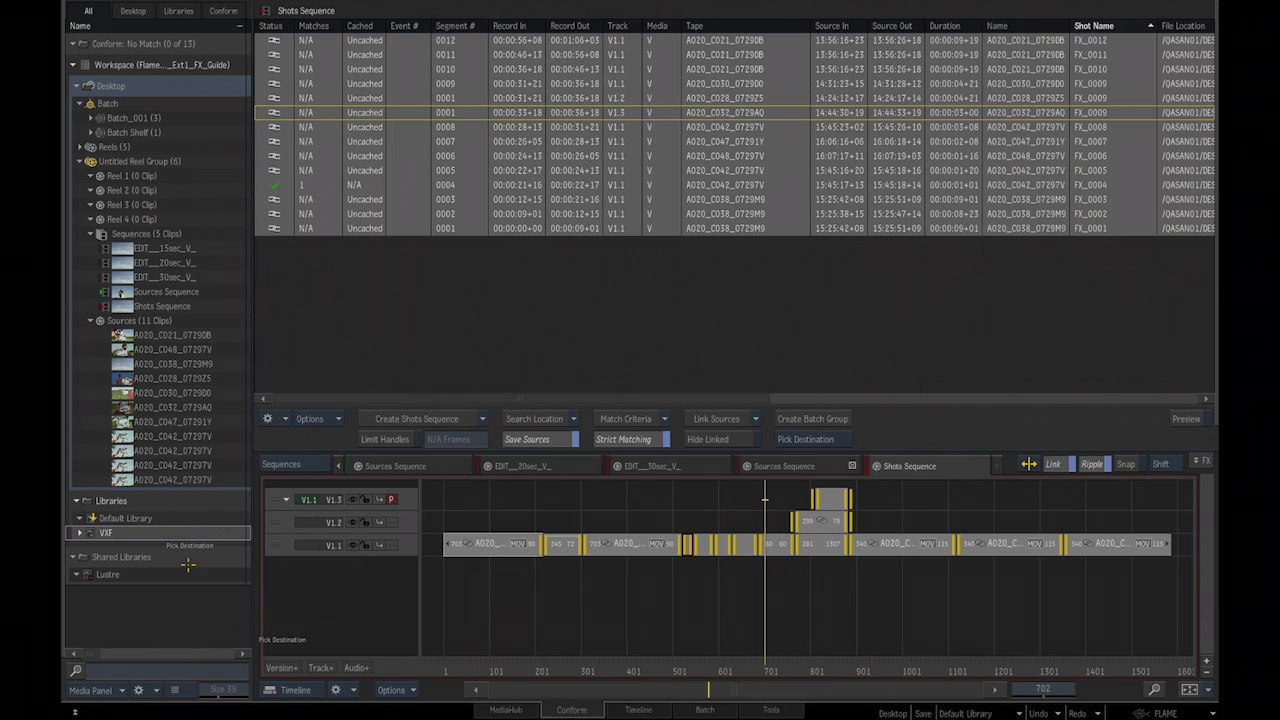
{"action": "scroll", "coordinate": [238, 450], "scroll_direction": "down", "scroll_amount": 10}
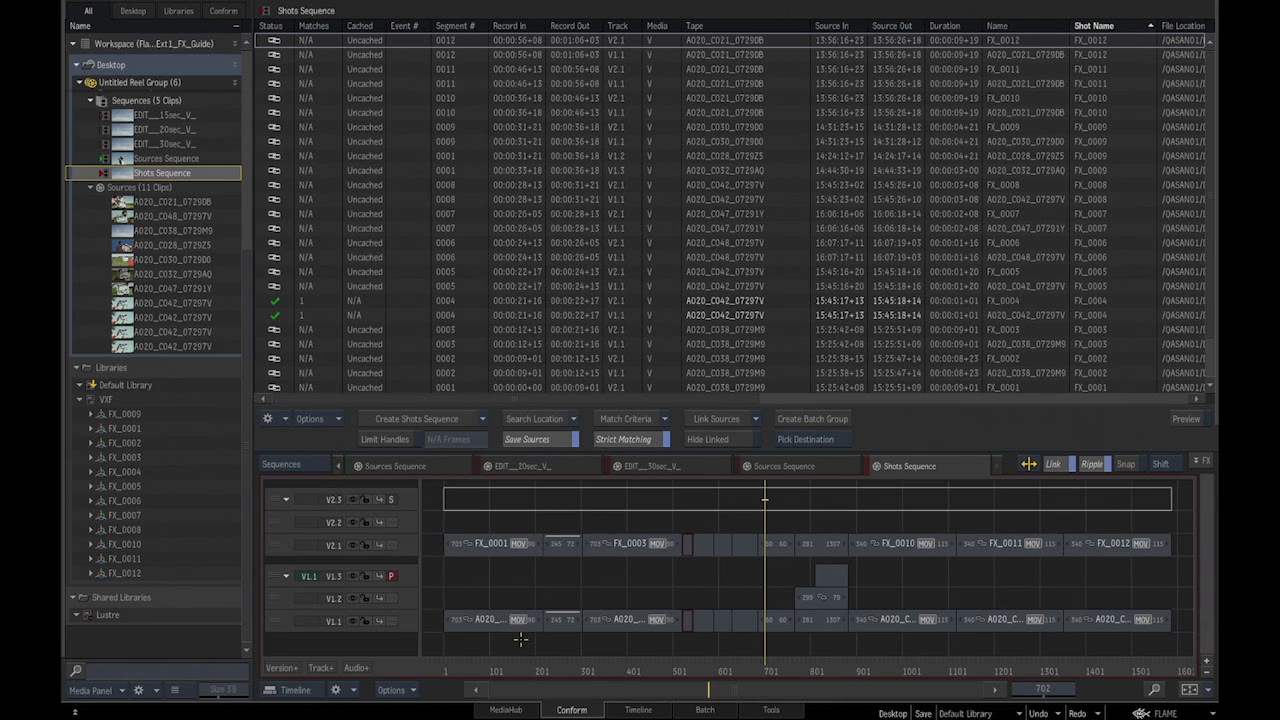
{"action": "left_click", "coordinate": [645, 709]}
Play and scrub the sequence's FX shots, checking frames 1350, 1037 and 840.
{"action": "left_click", "coordinate": [467, 670]}
{"action": "key", "text": "space"}
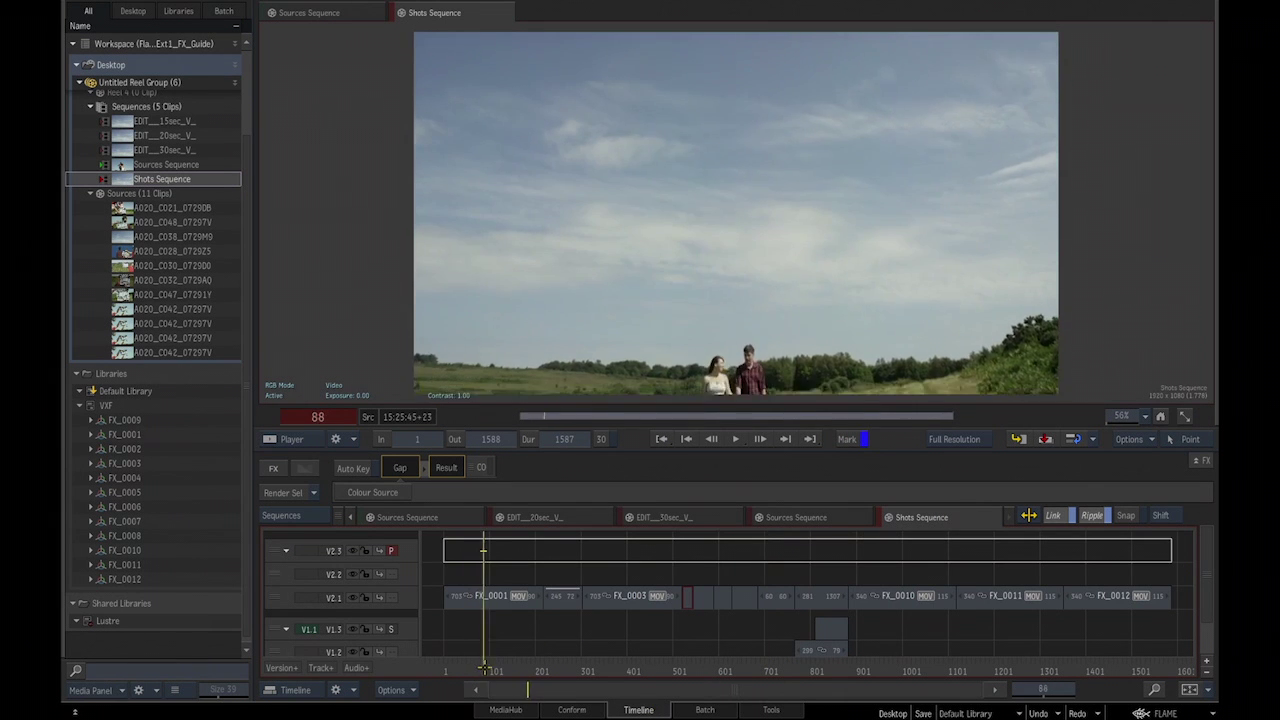
{"action": "left_click_drag", "start_coordinate": [627, 641], "coordinate": [1090, 598]}
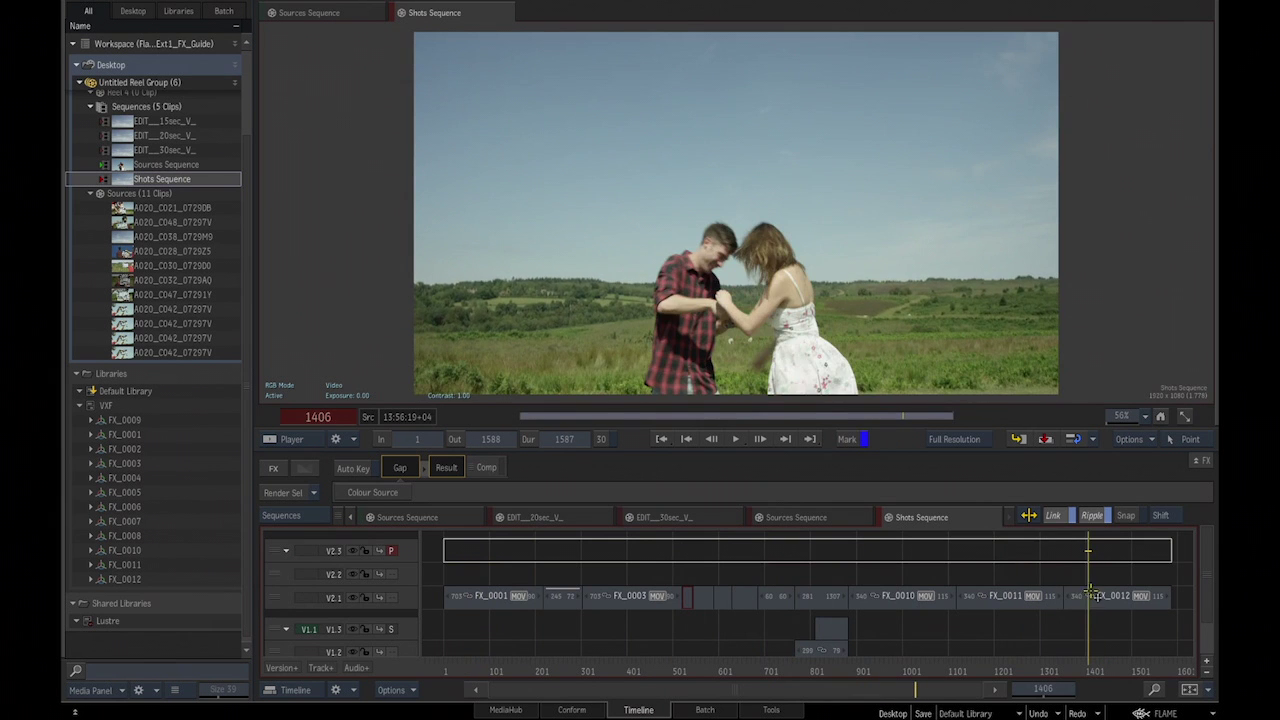
{"action": "left_click", "coordinate": [1062, 670]}
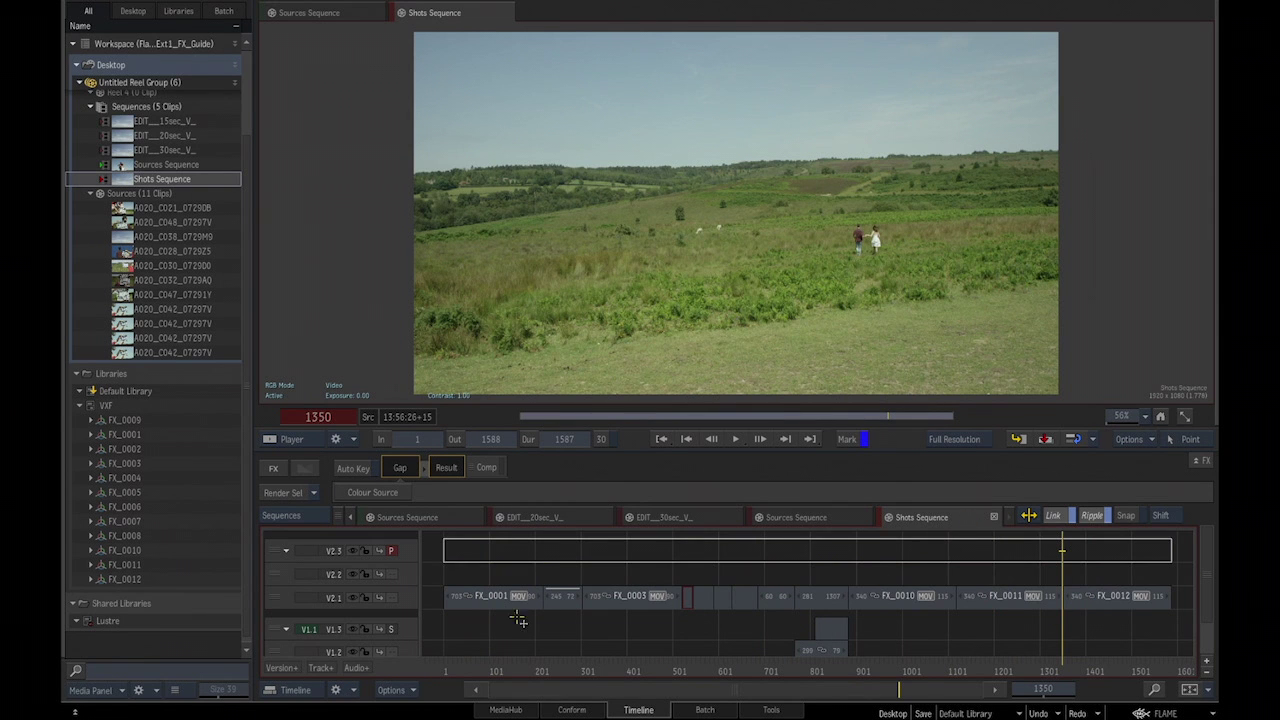
{"action": "left_click", "coordinate": [918, 669]}
{"action": "key", "text": "space"}
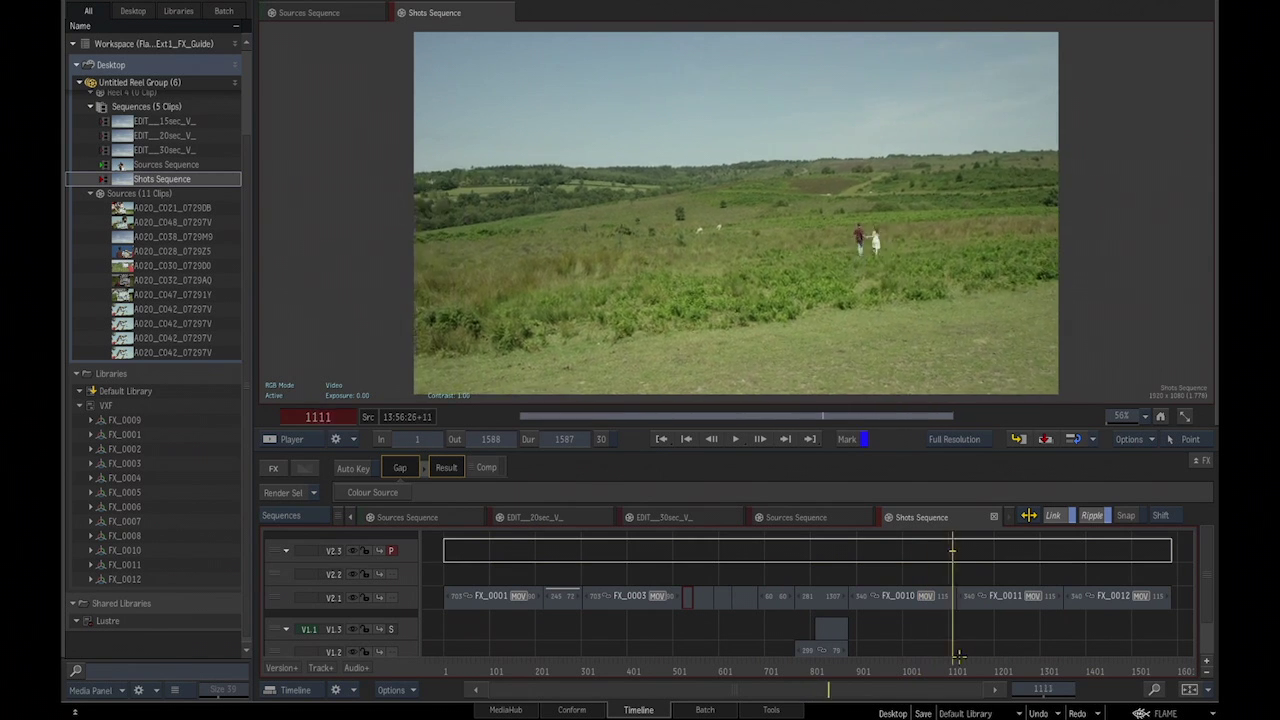
{"action": "left_click_drag", "start_coordinate": [912, 655], "coordinate": [828, 665]}
Make V2.3 the primary track of the EDIT_30sec sequence and scrub through the edit.
{"action": "left_click", "coordinate": [698, 514]}
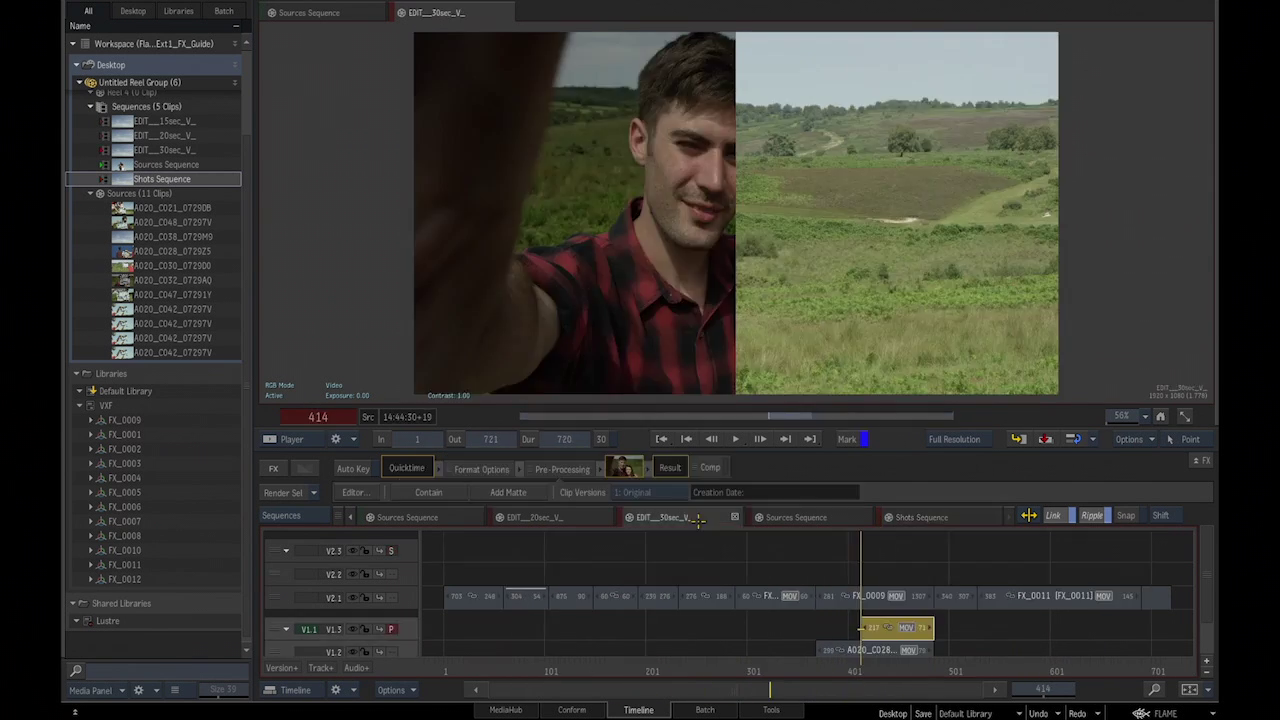
{"action": "left_click", "coordinate": [393, 550]}
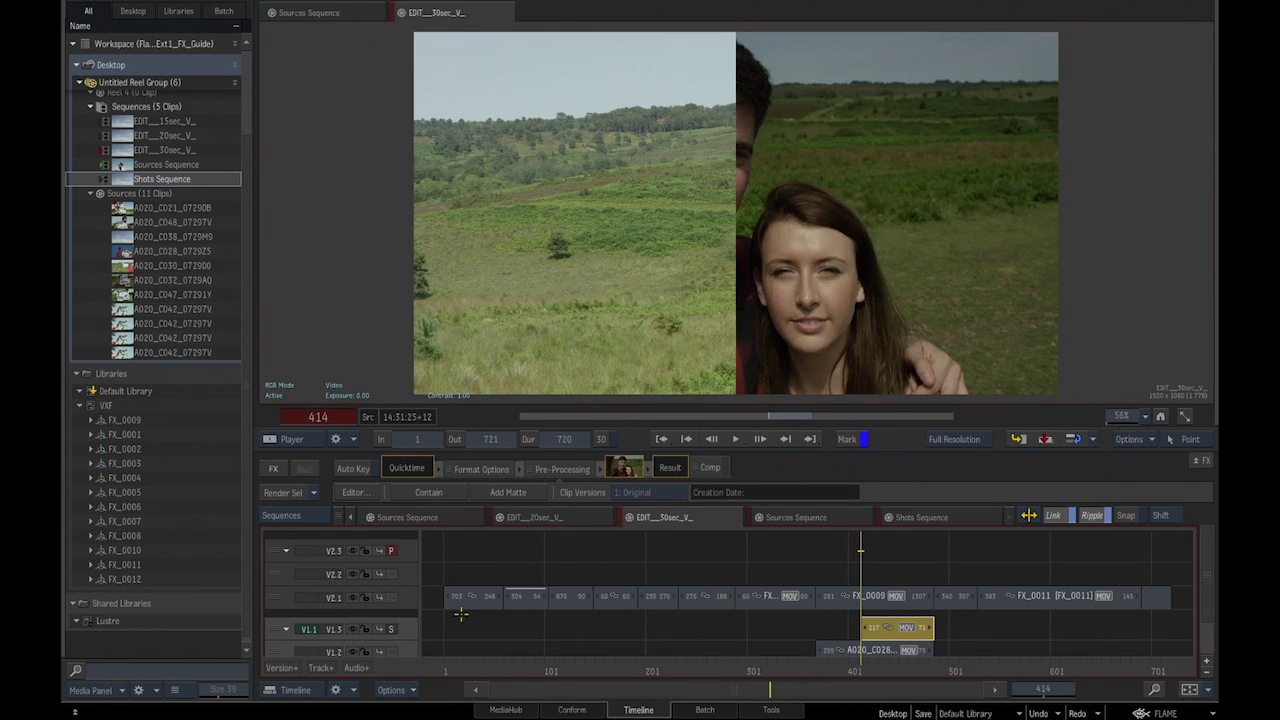
{"action": "left_click_drag", "start_coordinate": [471, 666], "coordinate": [704, 613]}
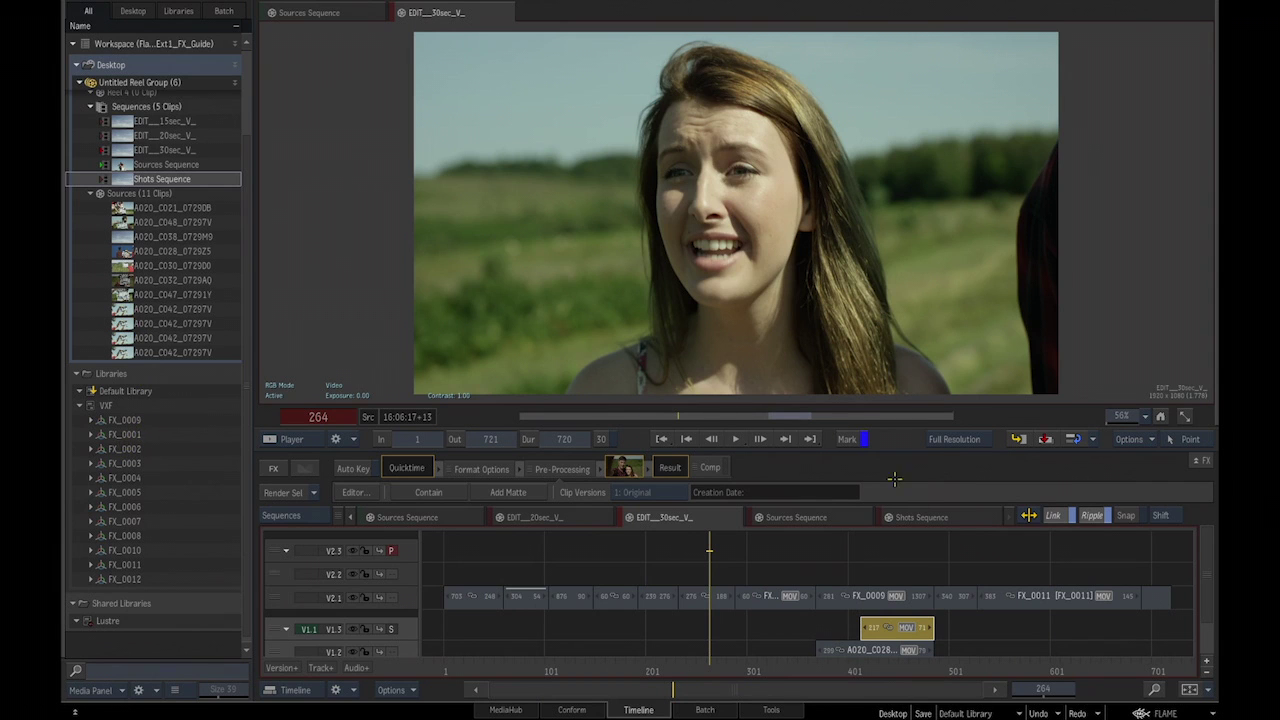
{"action": "left_click", "coordinate": [922, 521]}
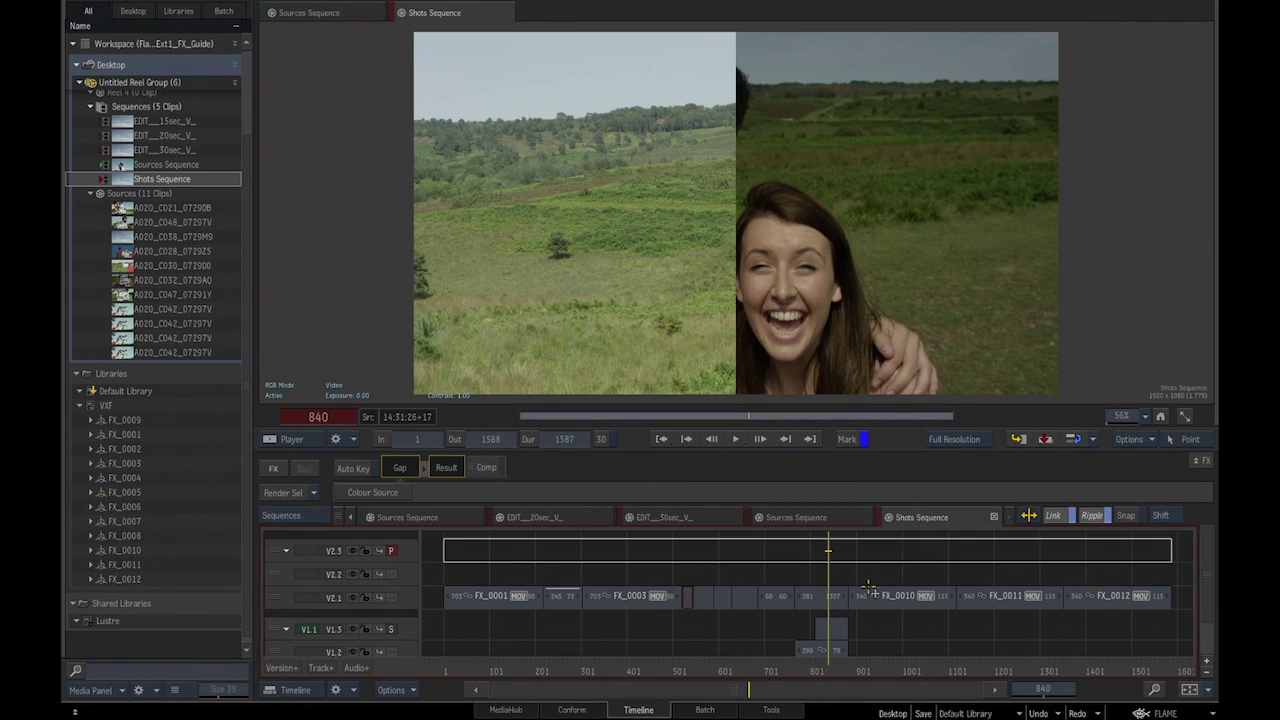
Scrub the Shots Sequence to frame 954, inside shot FX_0010.
{"action": "left_click_drag", "start_coordinate": [871, 674], "coordinate": [881, 655]}
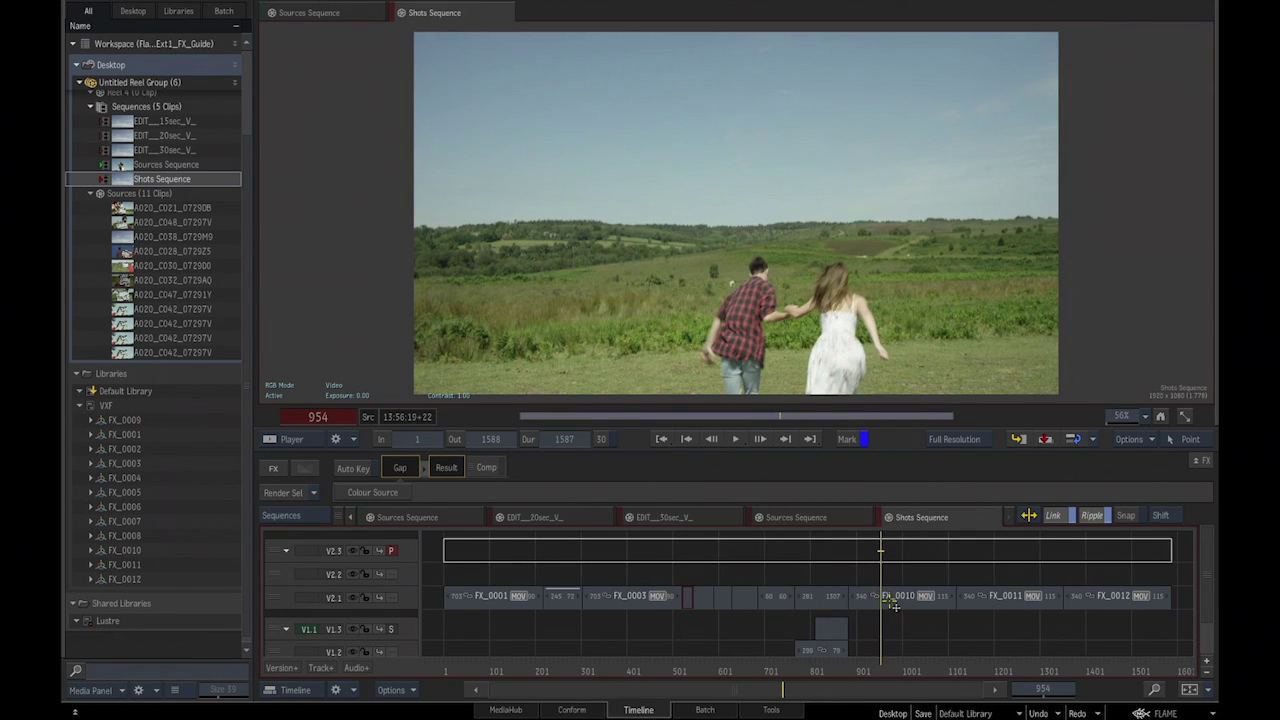